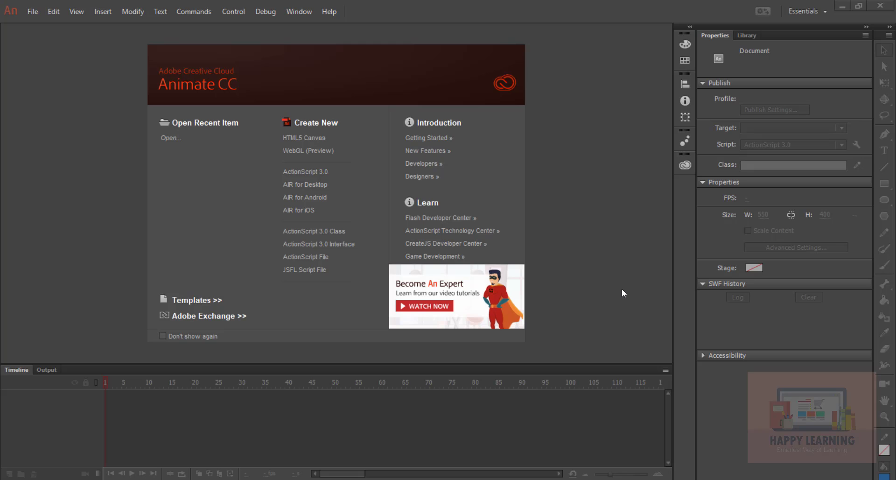
- Create an ActionScript 3.0 document with an 800 × 600 px stage in dark grey #333333
click(310, 171)
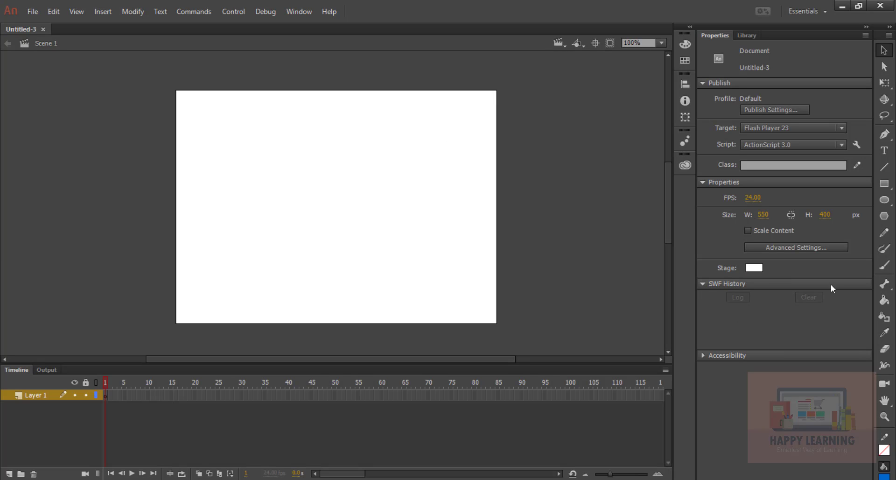
click(763, 215)
text(800)
key(Tab)
text(600)
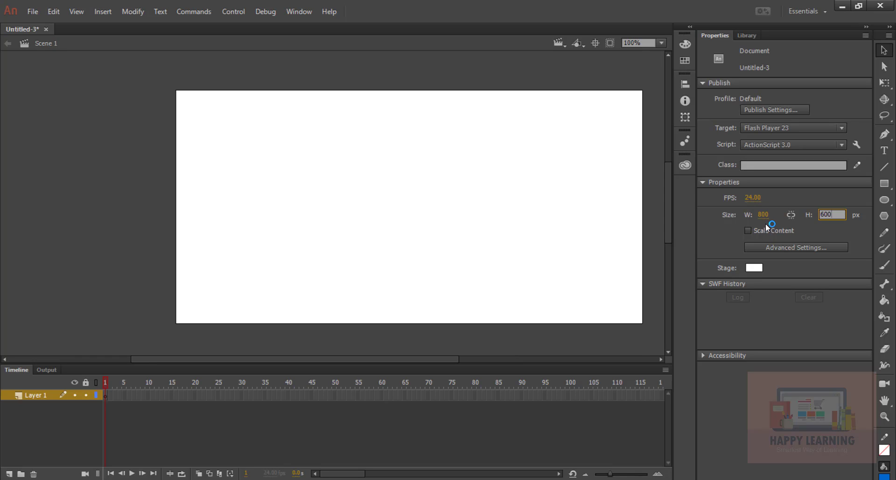
key(Return)
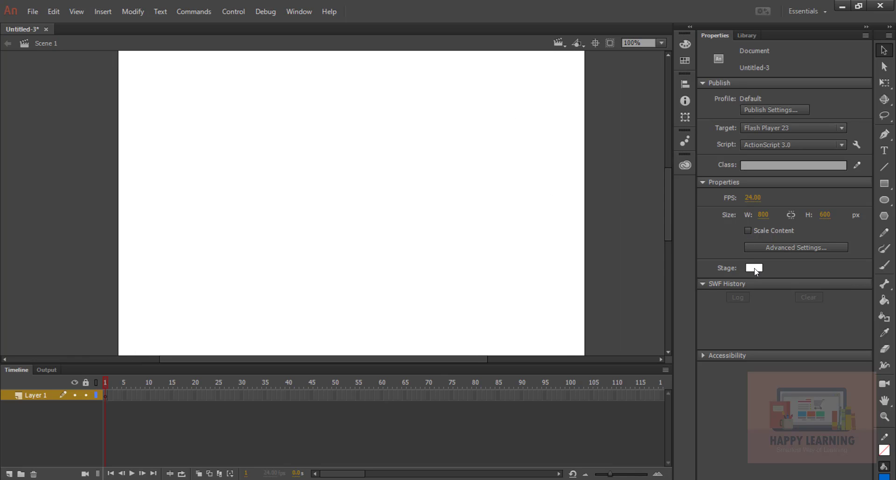
click(754, 268)
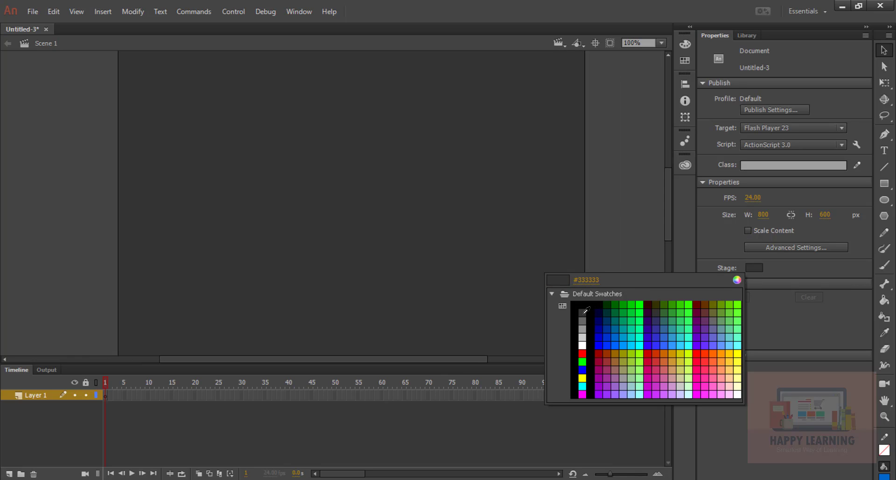
click(584, 312)
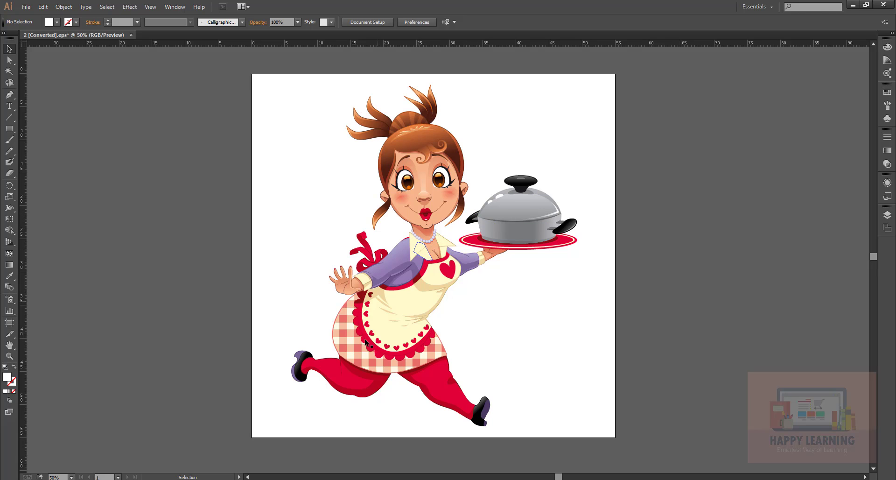
- Copy the running cook character from Illustrator and paste it into the Animate document using AI File Importer preferences, maintaining layers
click(394, 339)
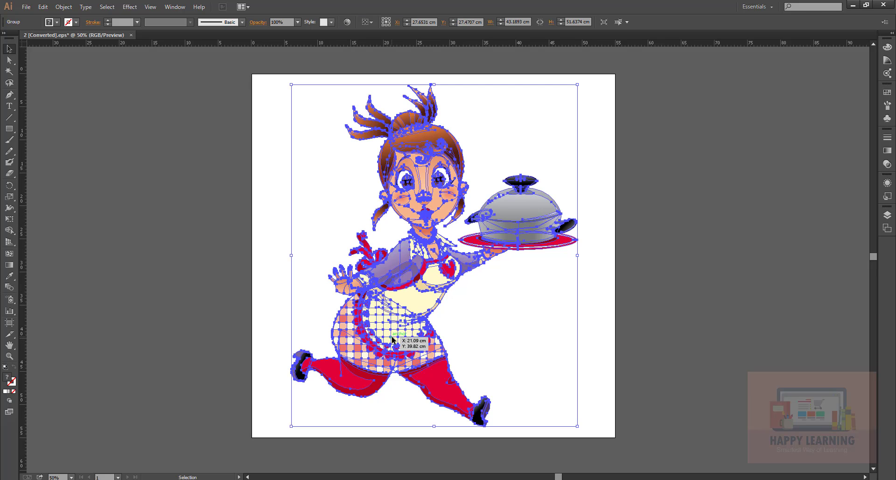
click(43, 6)
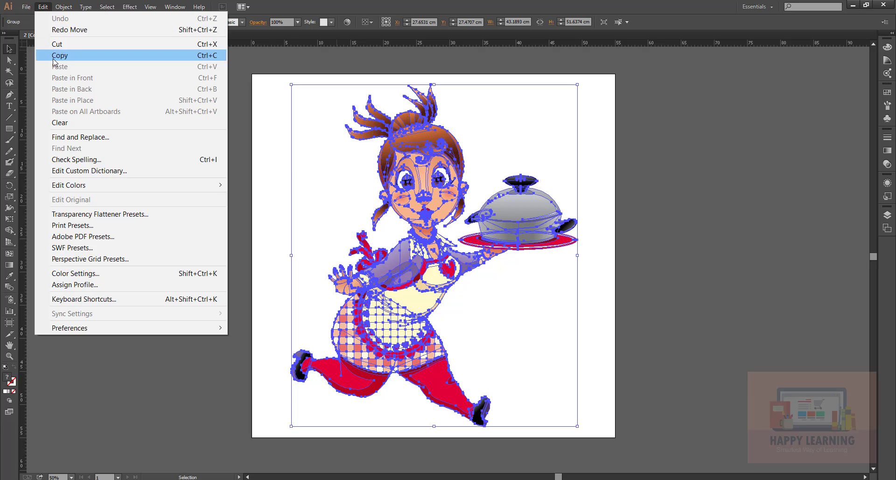
click(56, 55)
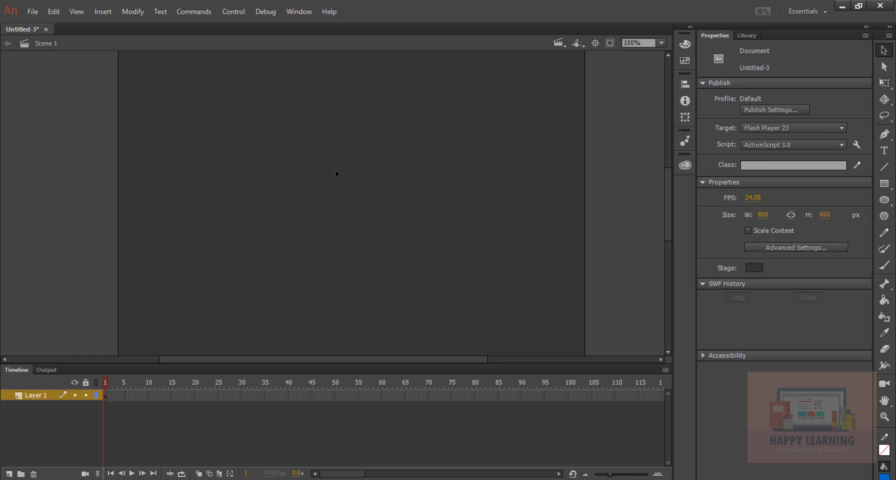
click(60, 16)
key(ctrl+v)
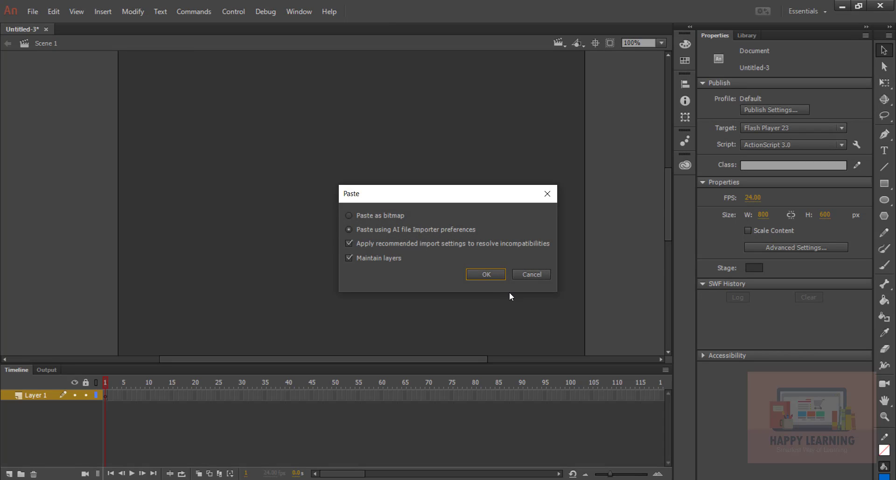
click(486, 274)
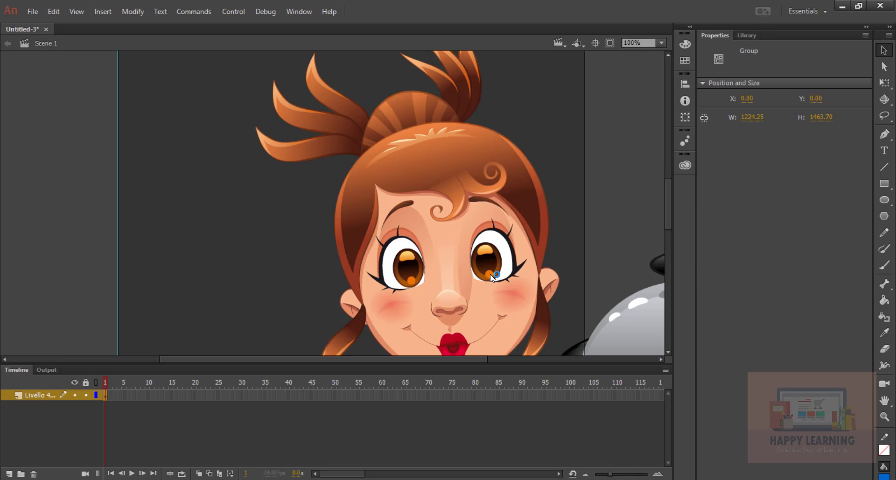
- Shift the pasted character up and to the left, and scale it to 50% with width and height linked
drag(504, 303, 471, 135)
drag(449, 182, 431, 240)
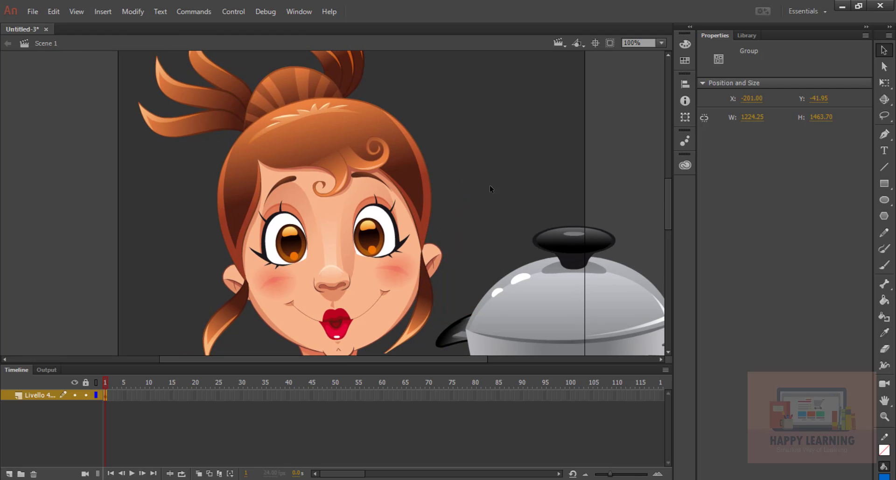
drag(558, 310, 565, 186)
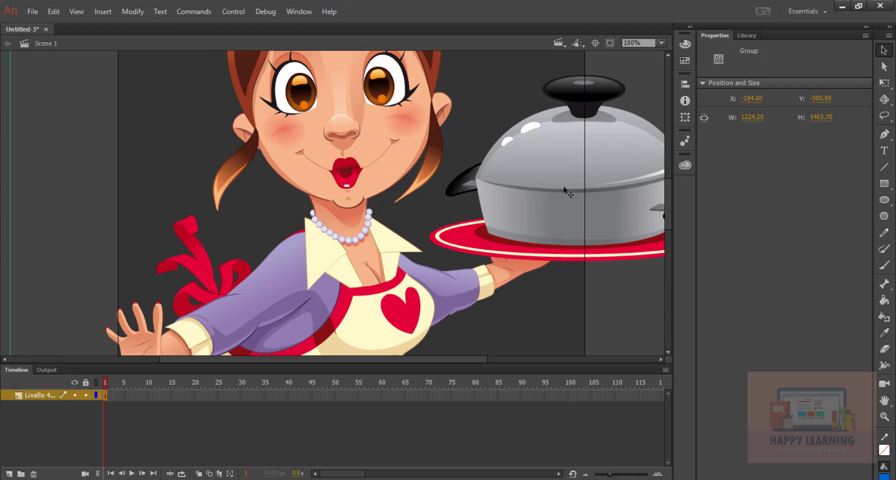
click(685, 118)
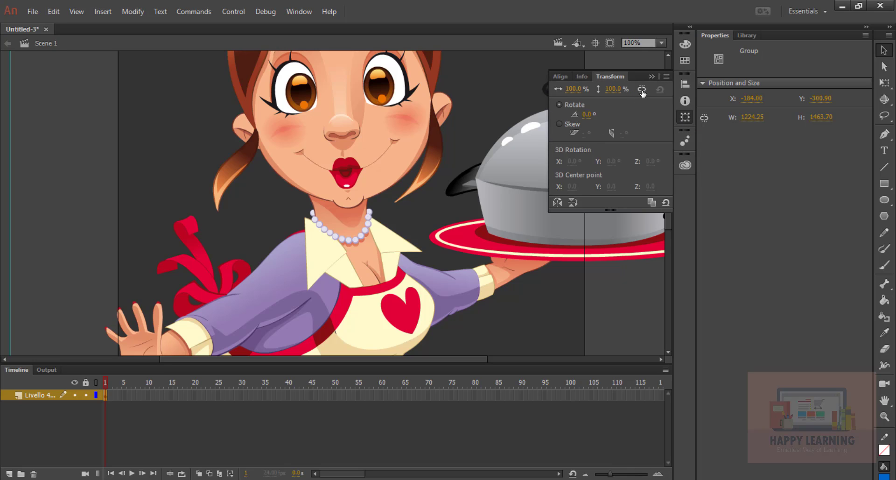
click(573, 89)
text(50)
key(Return)
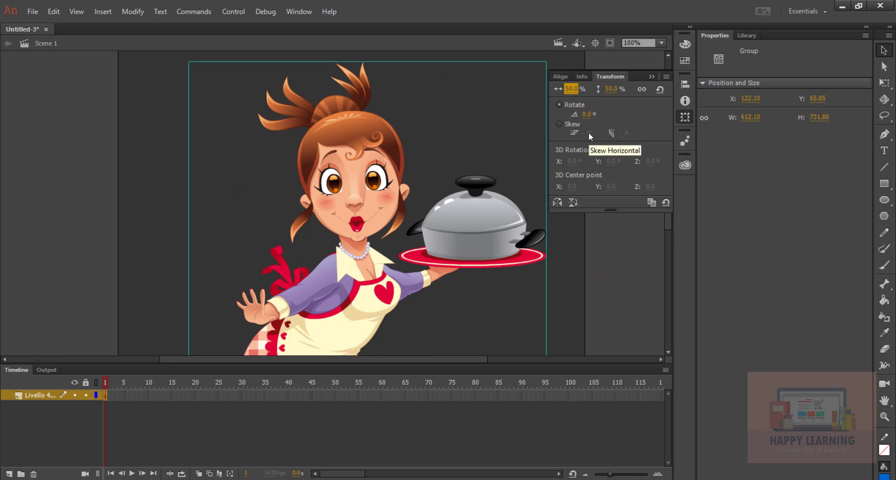
- Set the character's proportional scale to 30%
click(576, 279)
drag(559, 245, 536, 244)
click(534, 241)
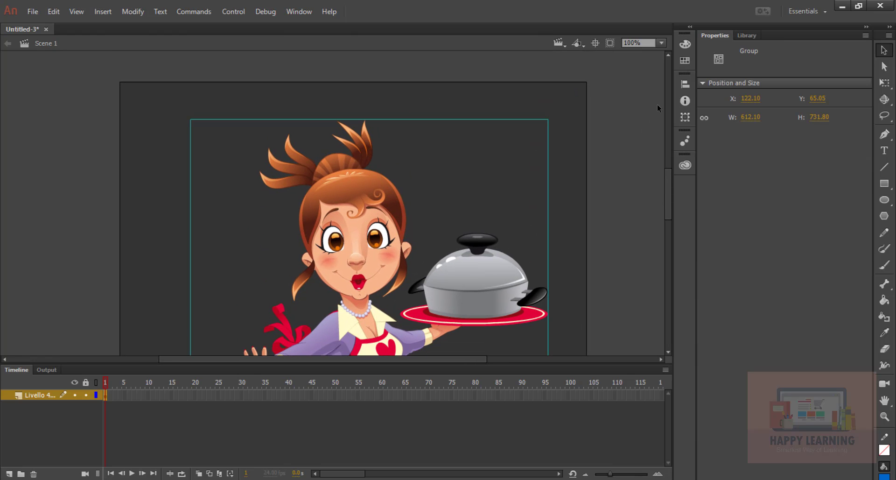
click(687, 117)
click(574, 88)
text(30)
key(Return)
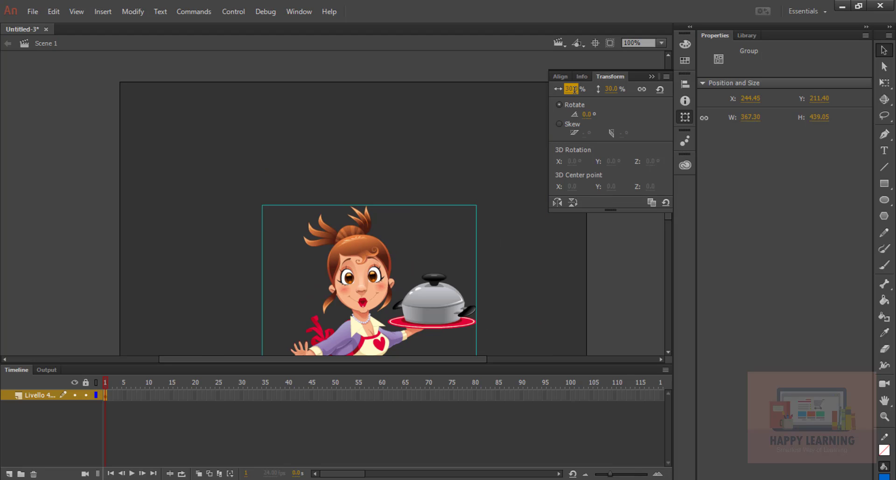
- Move the scaled character up into the middle of the stage, at about X 248, Y 81
click(344, 120)
key(ctrl+z)
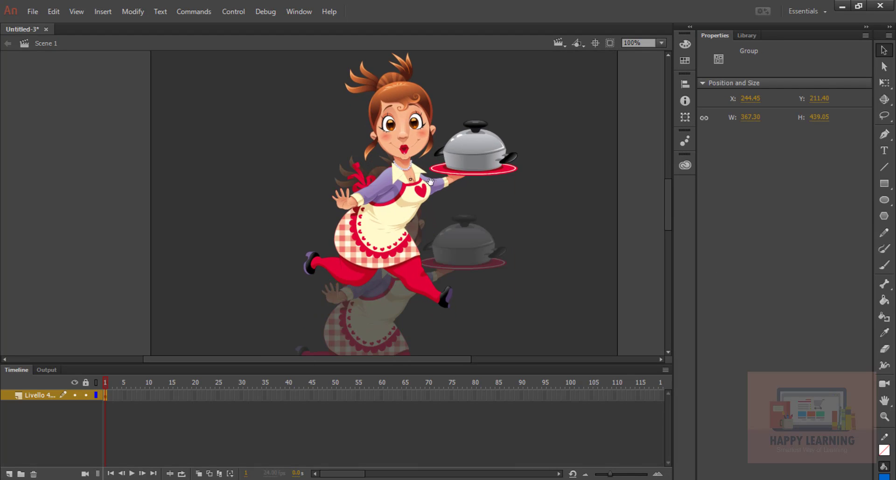
drag(453, 152, 499, 154)
key(ctrl+z)
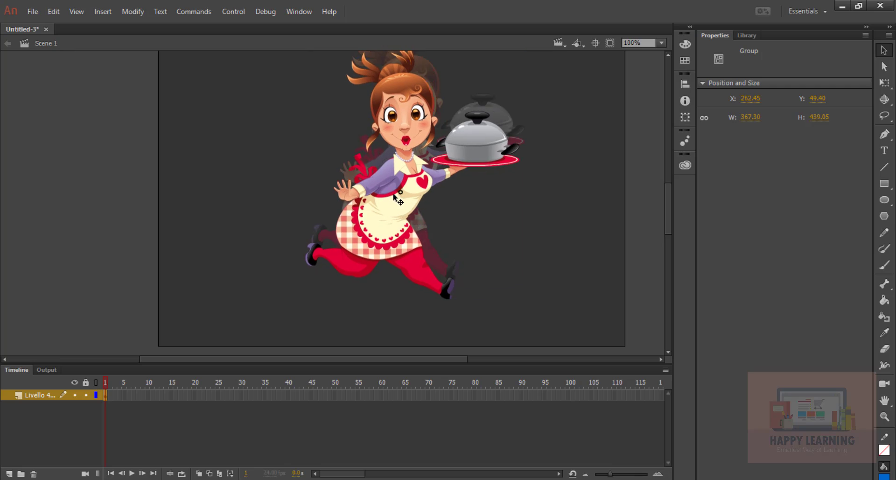
scroll(514, 194, up, 2)
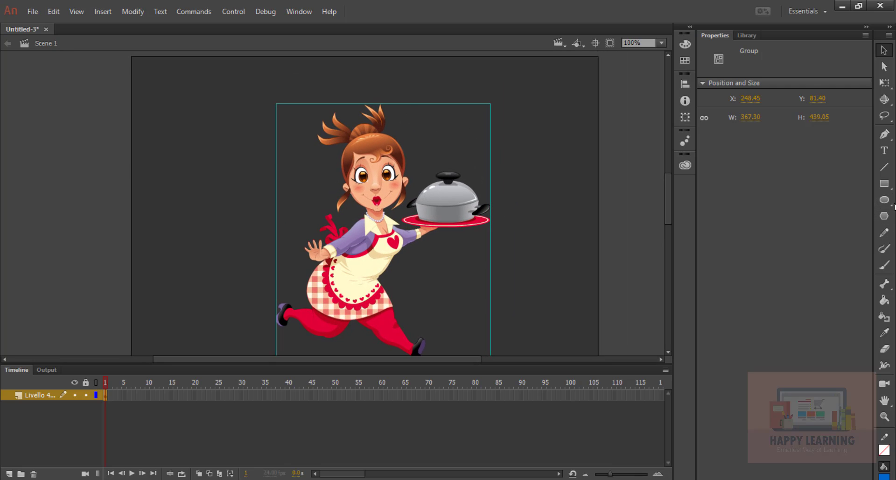
- Enlarge the character with Free Transform to about 414 × 495 px, and move it to about X 230, Y 50
click(884, 83)
drag(491, 100, 541, 70)
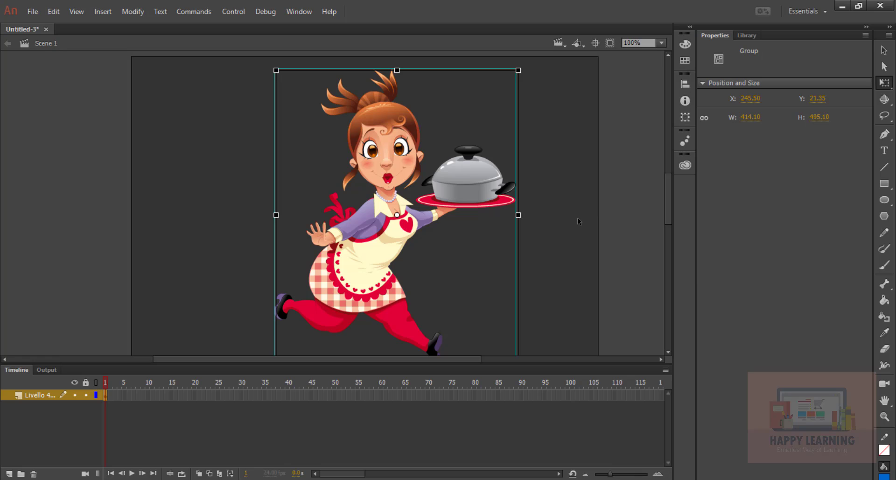
click(564, 219)
drag(564, 219, 599, 188)
click(409, 239)
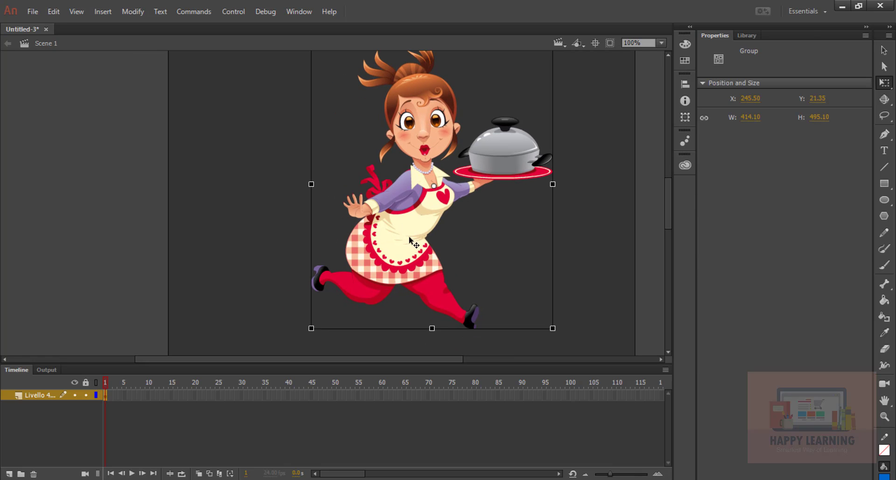
drag(410, 239, 400, 257)
click(564, 194)
click(882, 49)
drag(608, 143, 597, 168)
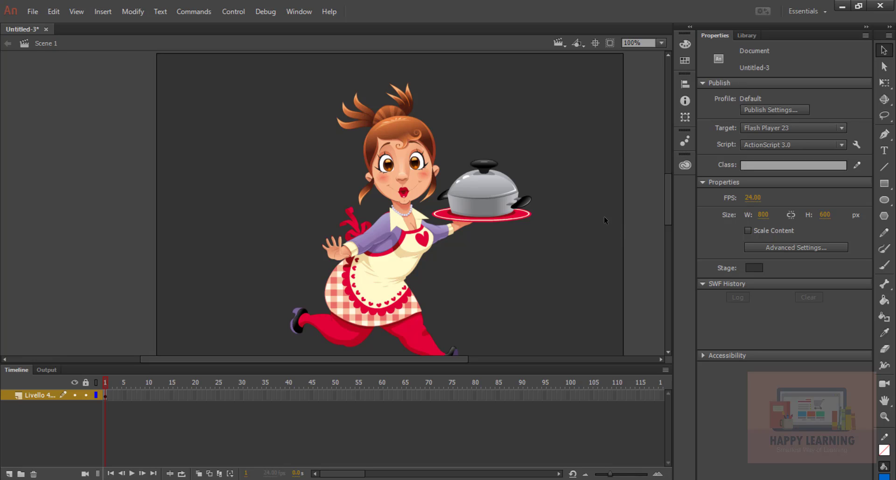
- Enter the character's nested groups through the head, down to the white shape of the eye nearest the pot
click(454, 206)
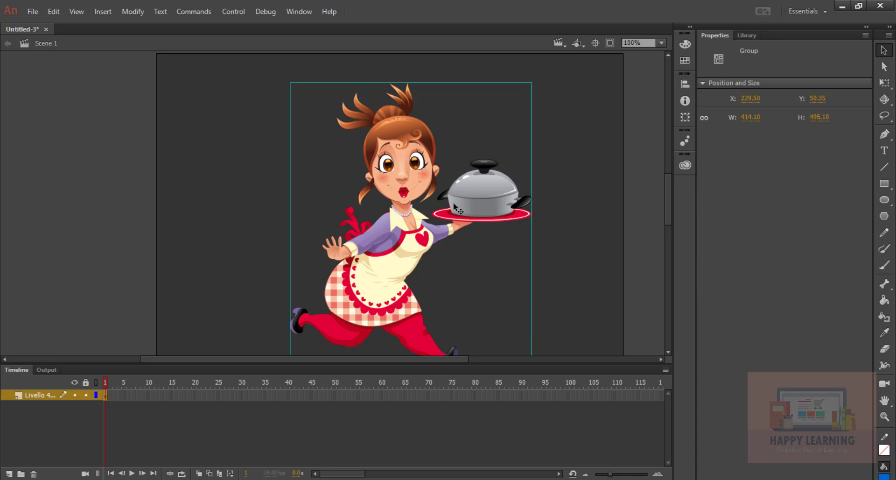
double_click(411, 186)
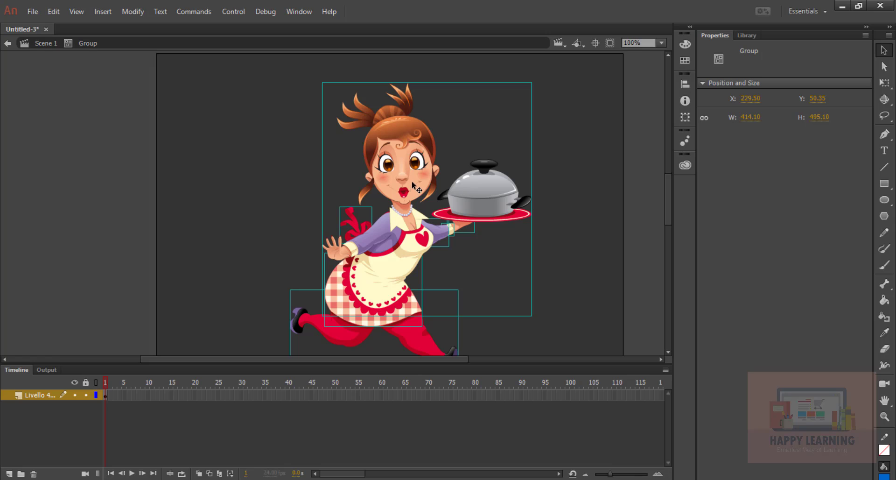
double_click(422, 162)
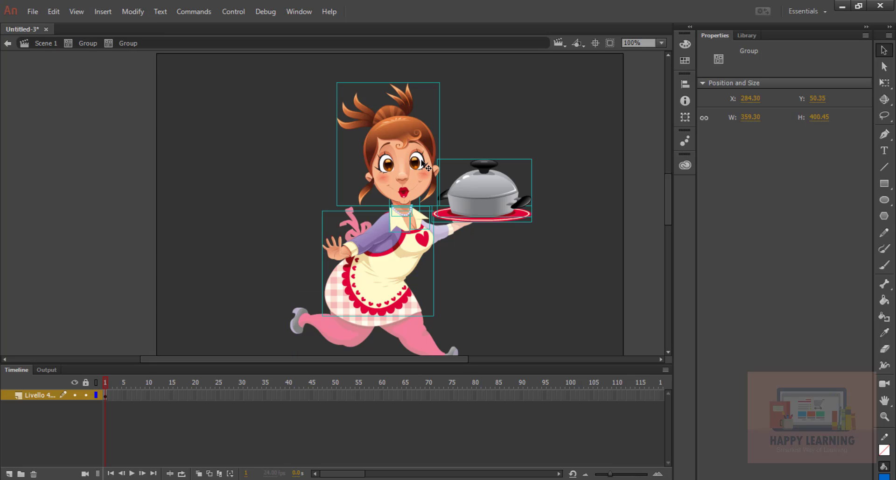
scroll(421, 164, up, 5)
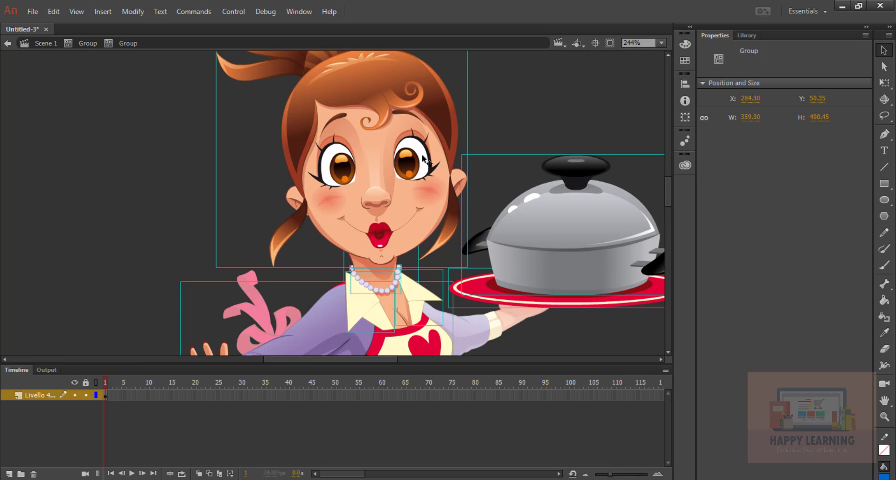
double_click(423, 164)
scroll(428, 175, up, 4)
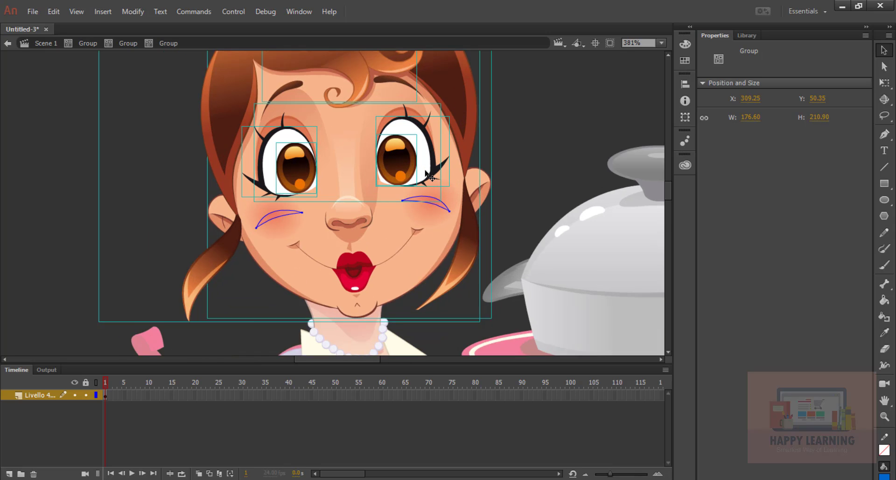
click(498, 126)
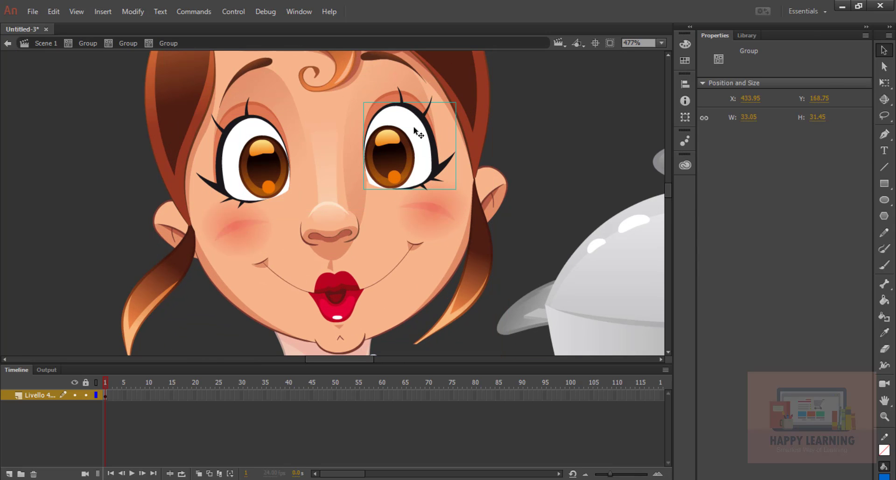
double_click(417, 132)
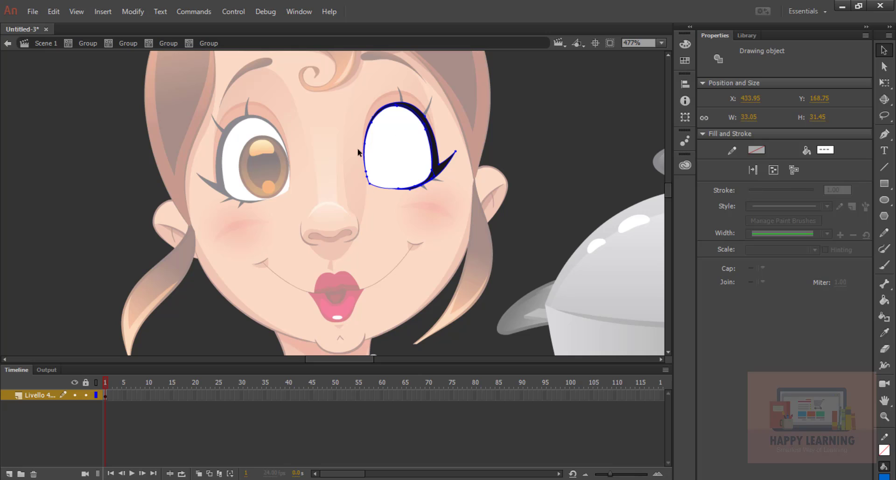
- Copy the white fill inside that eye's drawing object and return to Scene 1
right_click(399, 136)
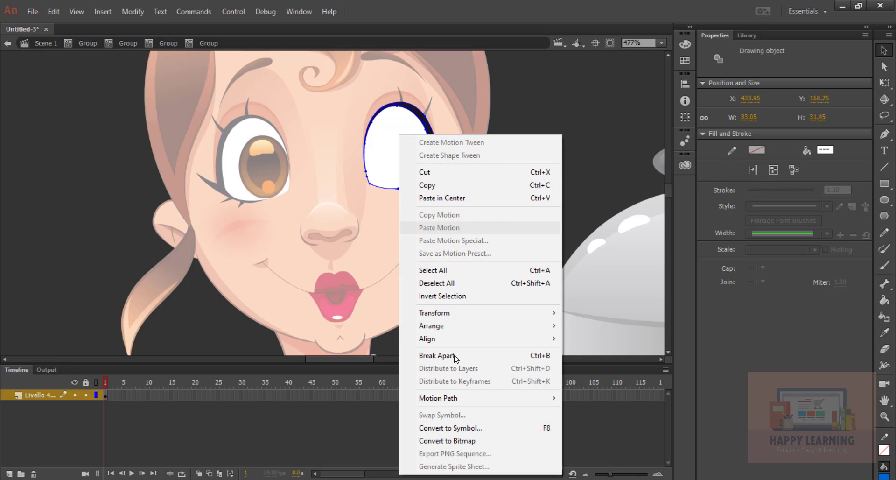
click(432, 186)
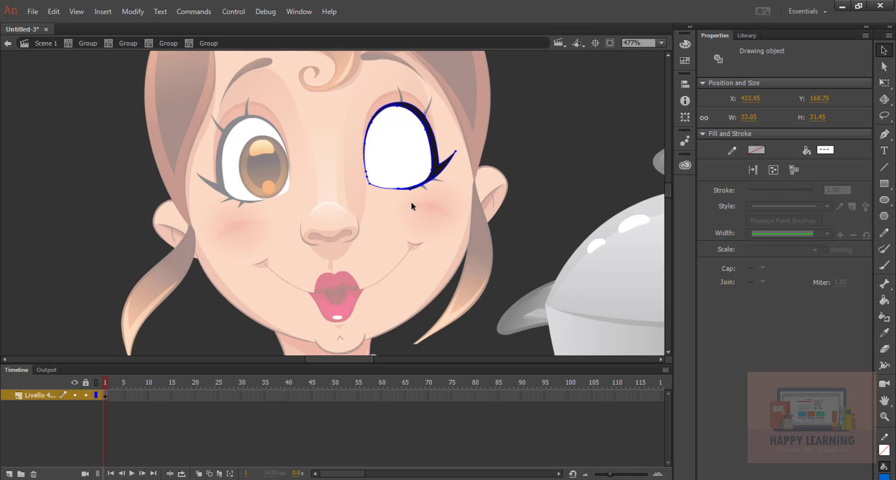
double_click(404, 154)
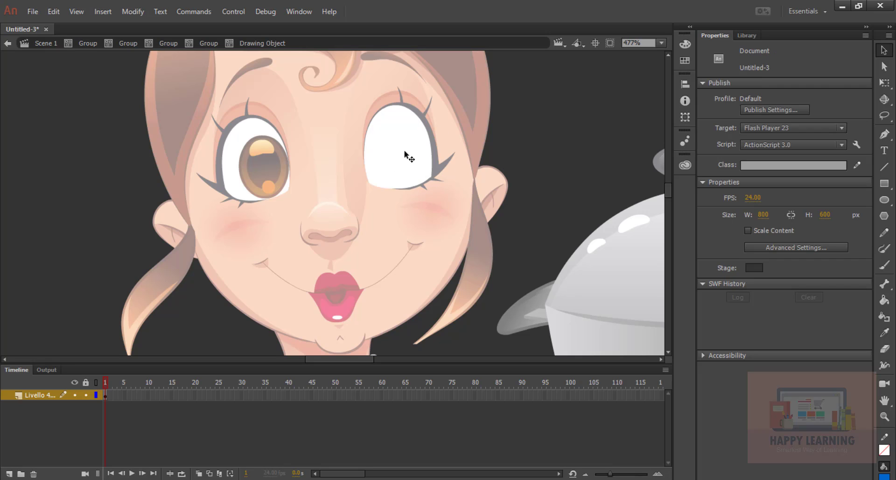
click(409, 151)
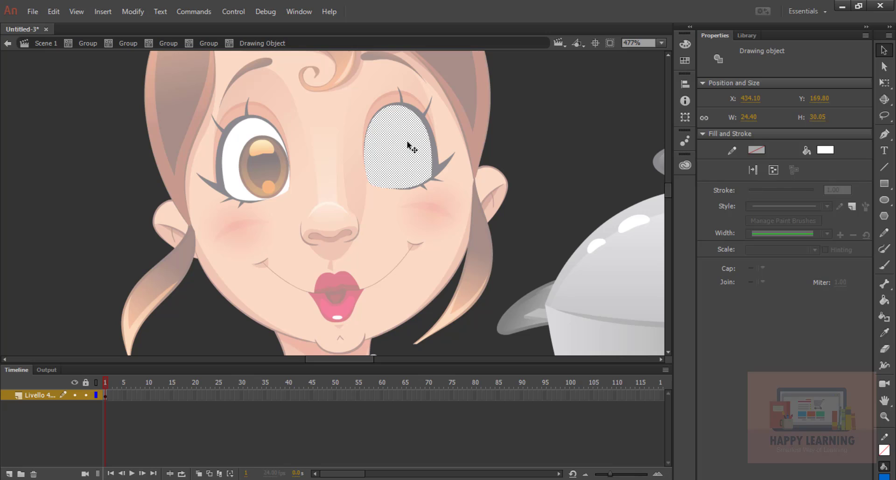
right_click(408, 144)
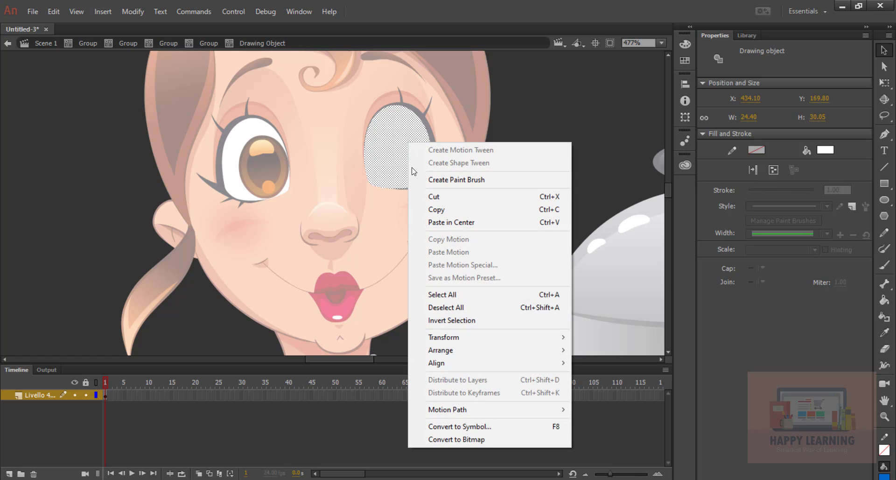
click(441, 211)
click(45, 44)
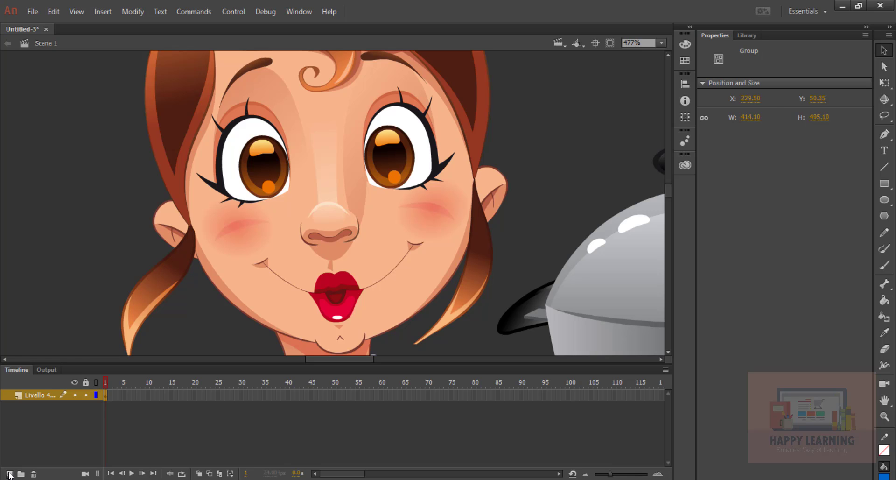
- Add a layer named Left above the character layer and paste the copied eye white in place on it
click(9, 474)
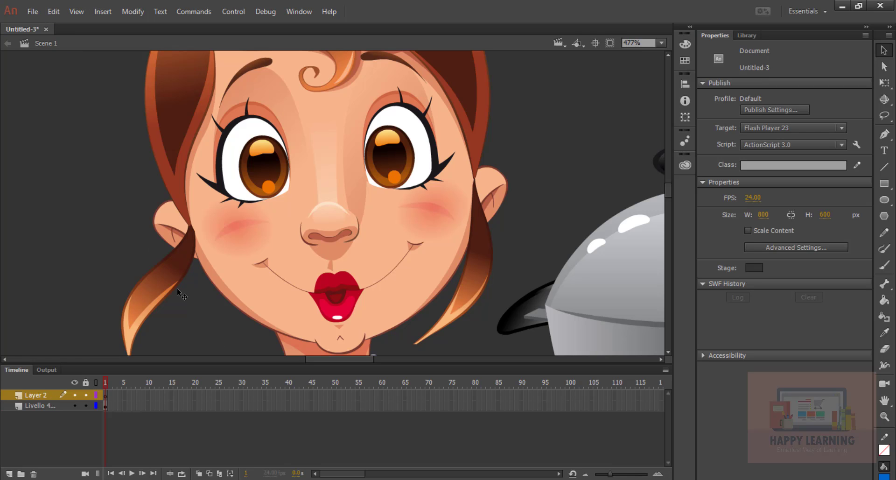
click(55, 12)
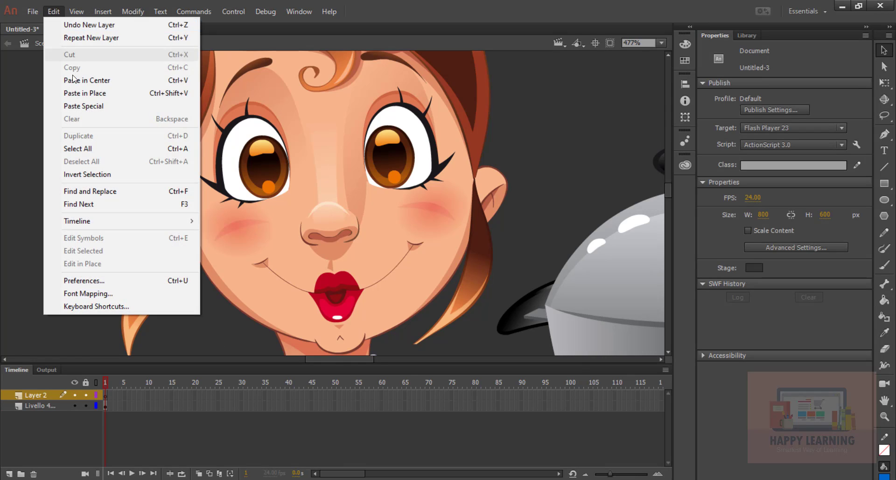
click(89, 93)
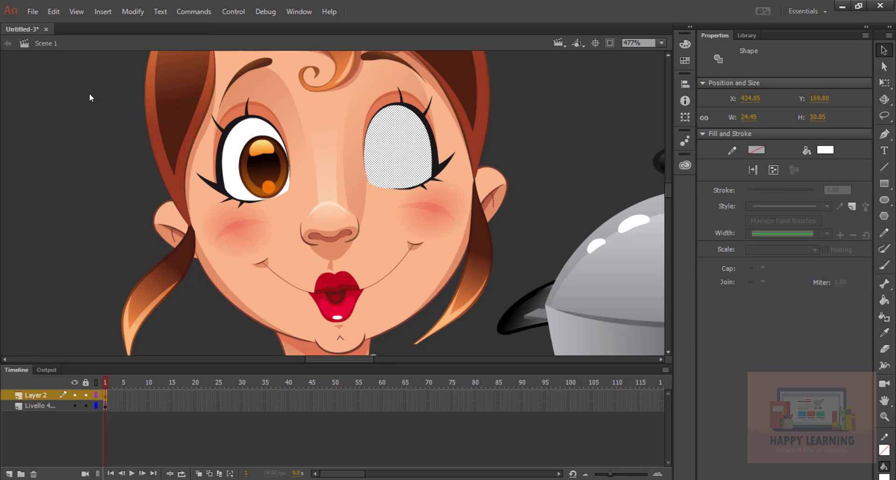
double_click(35, 396)
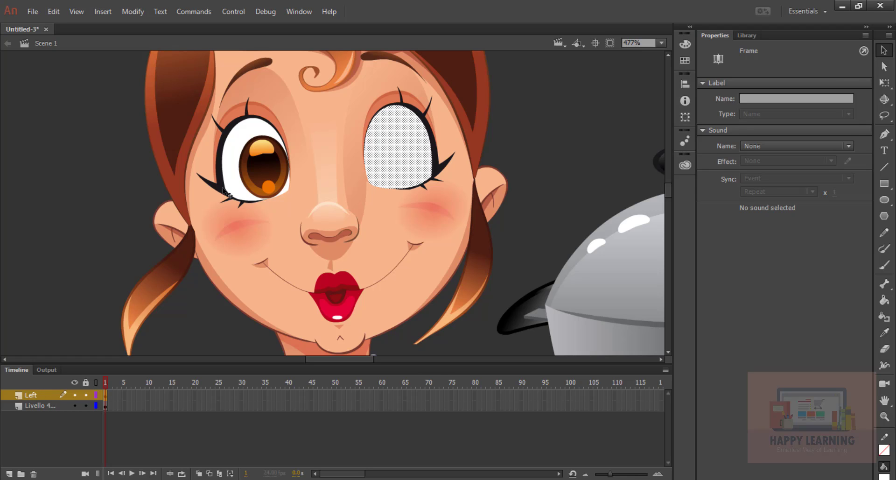
- Enter the nested groups to the other eye's drawing object, copy its white fill, and return to Scene 1
double_click(240, 177)
double_click(229, 183)
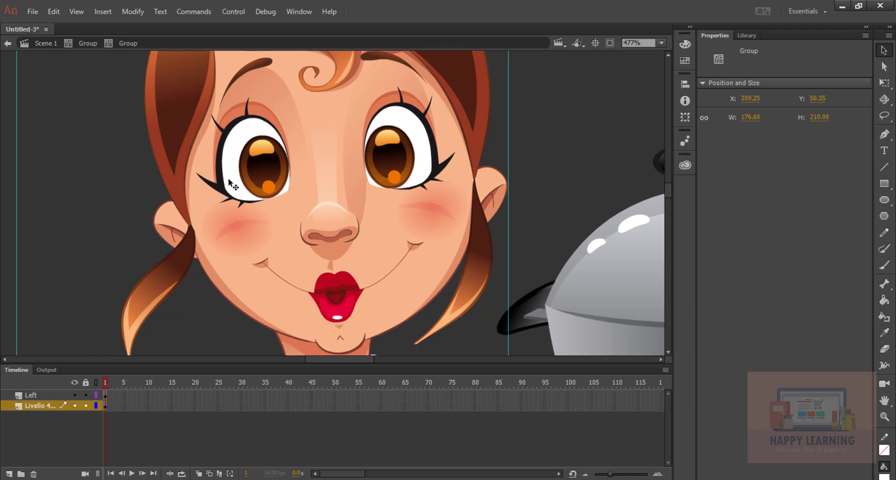
double_click(229, 183)
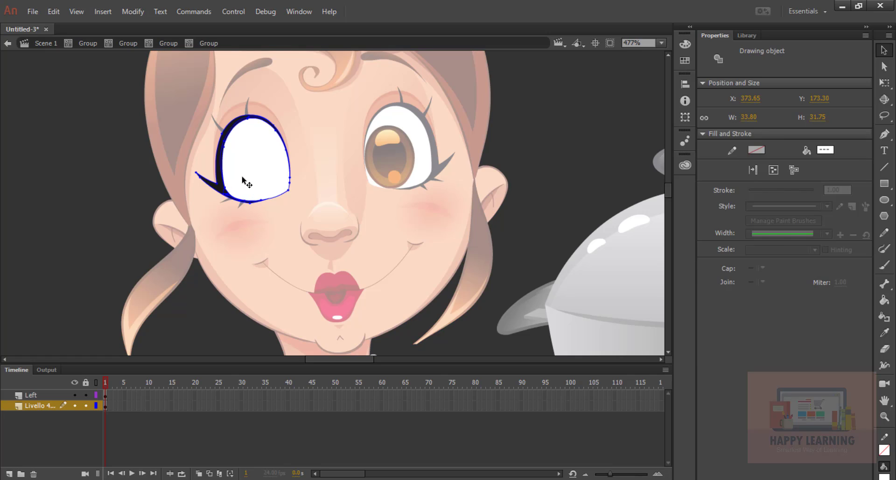
double_click(242, 181)
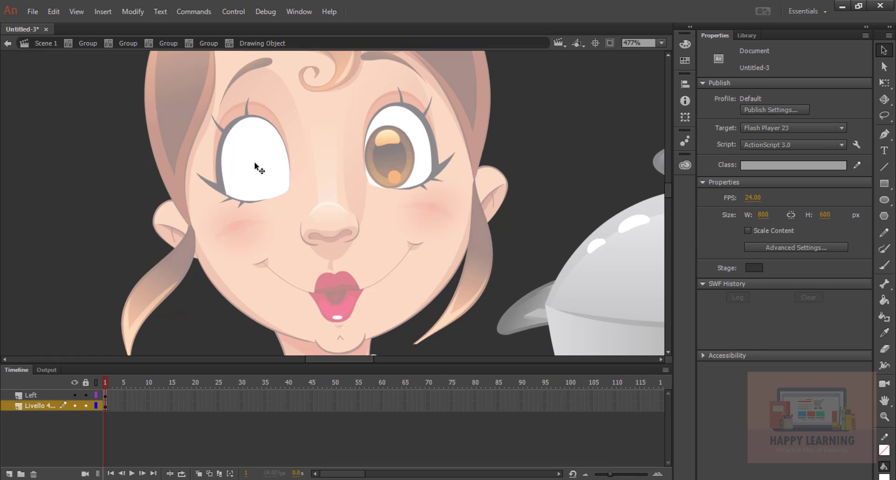
click(258, 168)
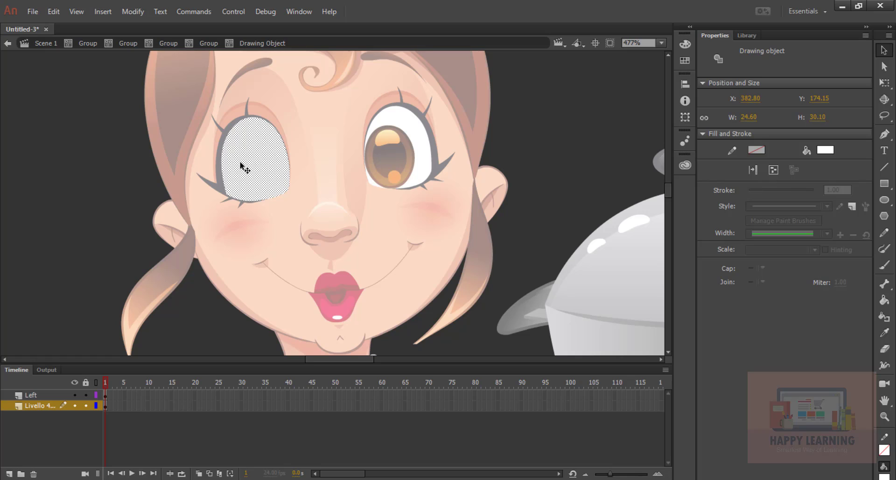
click(44, 46)
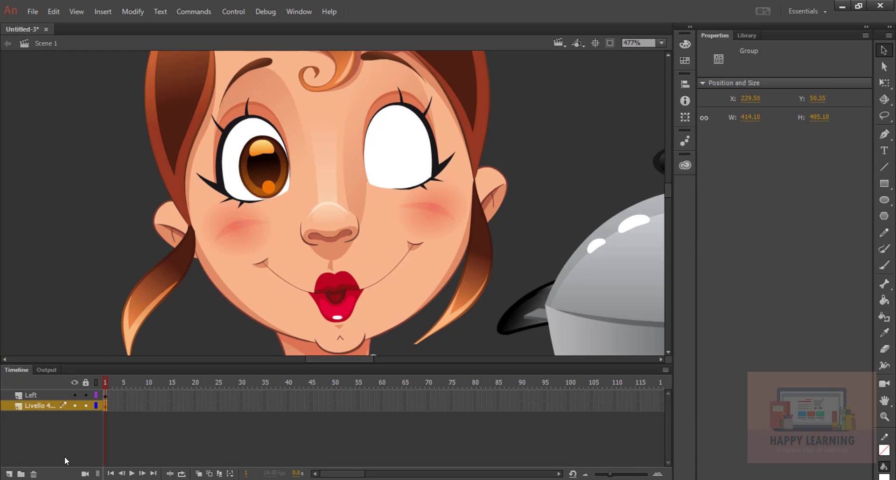
- Add a layer named Right above the character layer and paste the second eye white in place on it
click(9, 474)
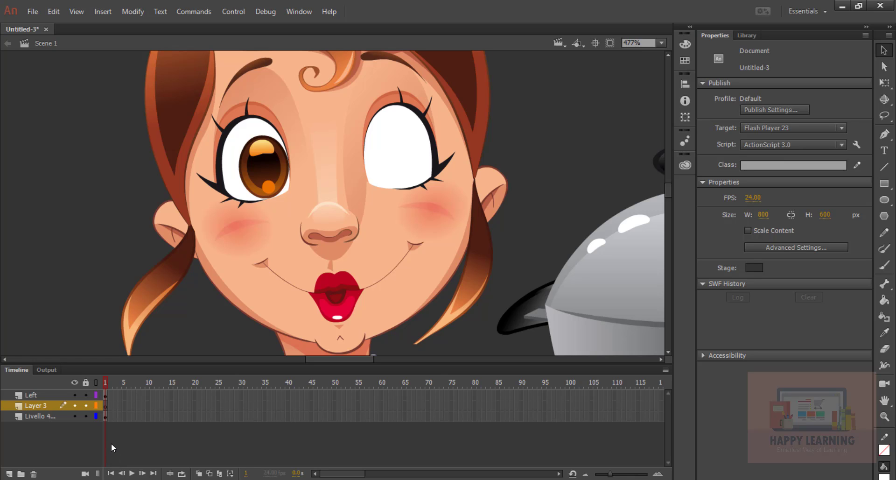
click(55, 12)
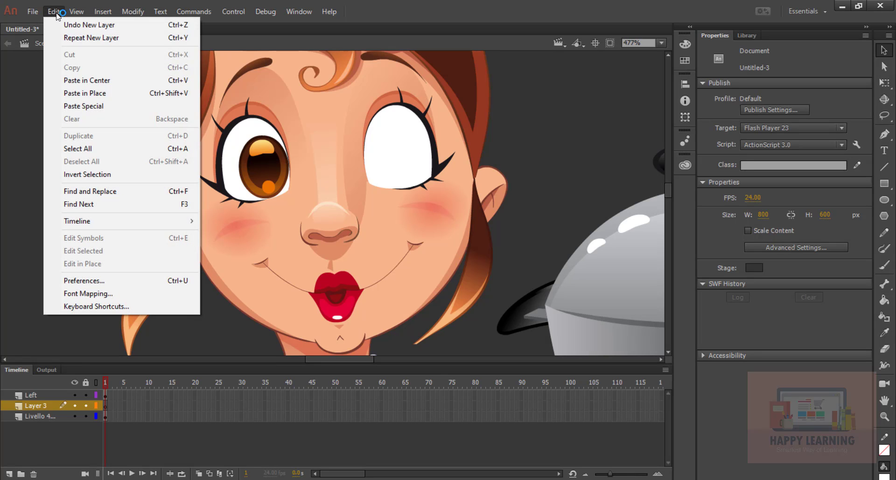
click(84, 92)
click(97, 320)
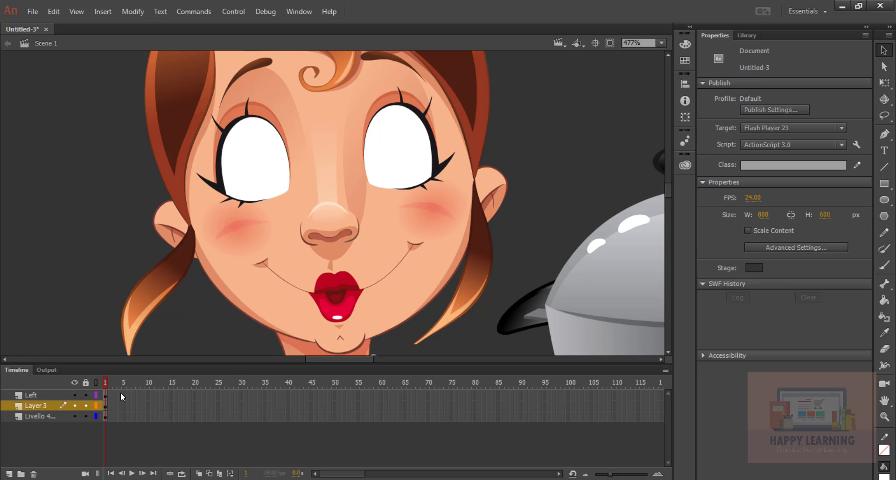
click(33, 406)
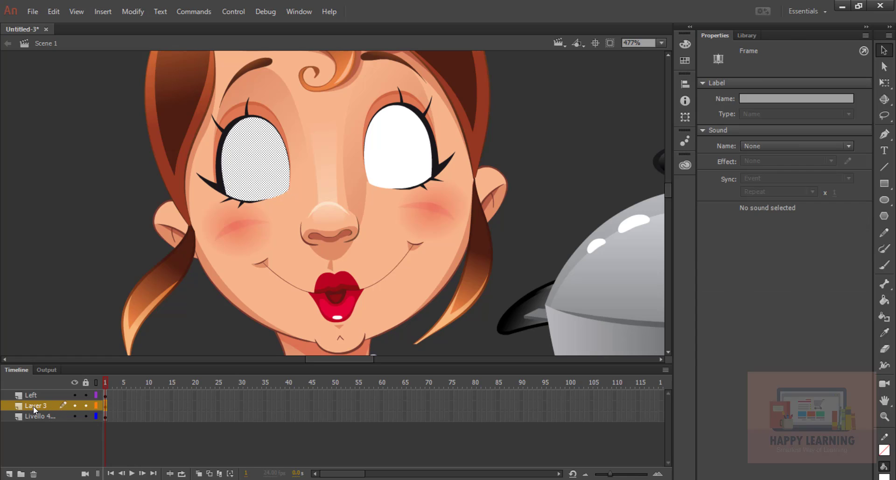
text(Right)
key(Return)
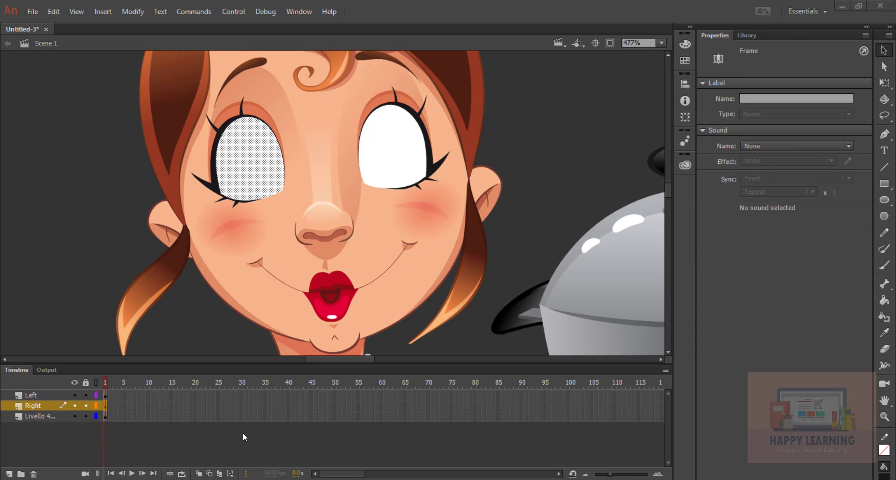
- Lock the Right layer and the character layer, and select frame 1 of the Left layer
click(86, 415)
click(84, 405)
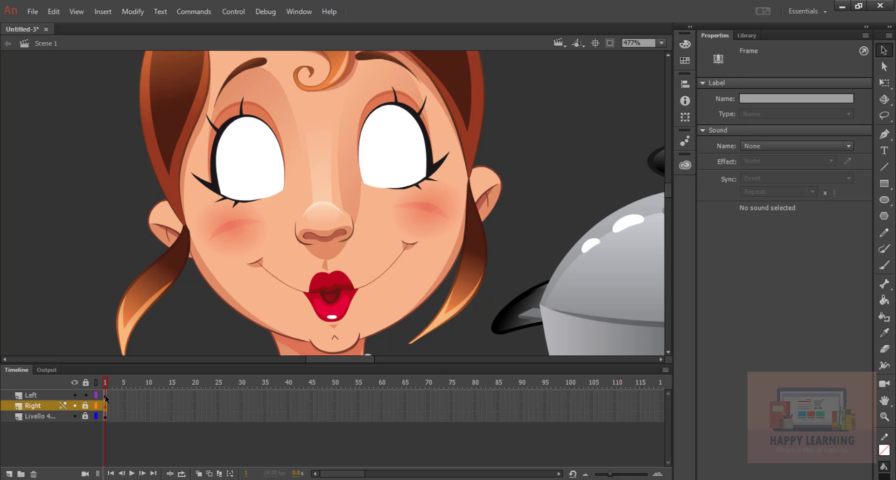
click(105, 394)
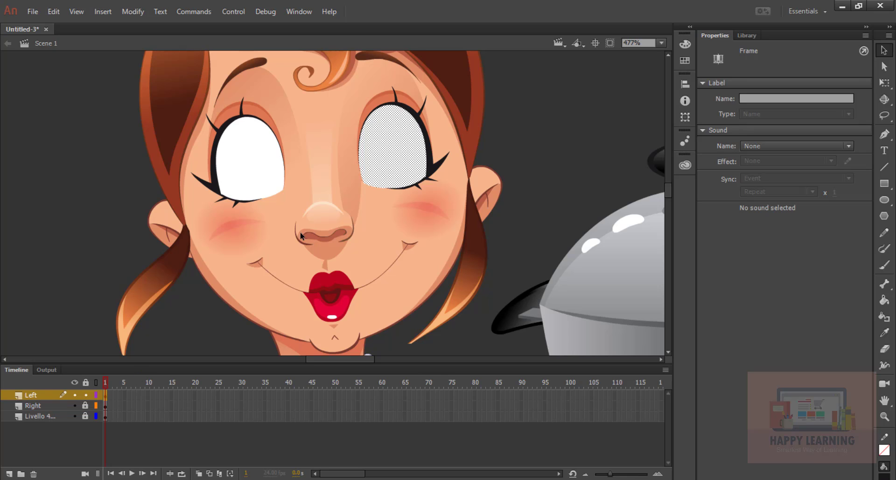
- Convert the eye white on the Left layer to a Movie Clip symbol named Left Eye and open it for editing
right_click(403, 149)
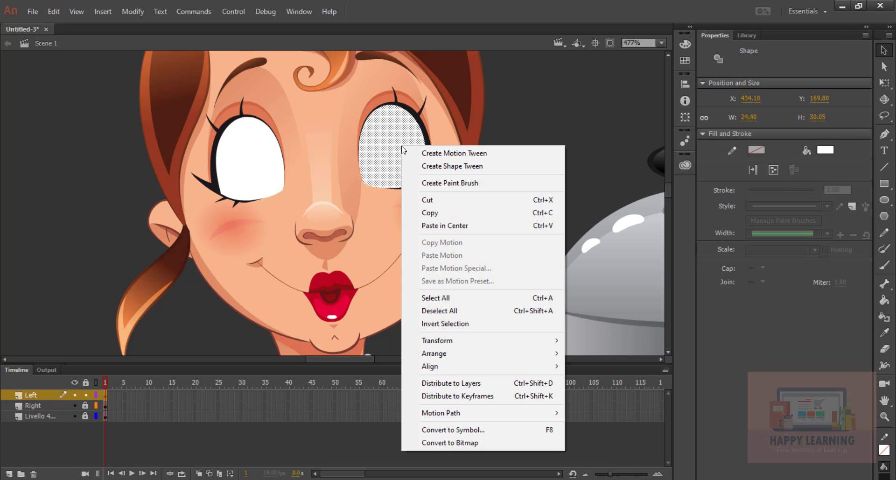
click(453, 430)
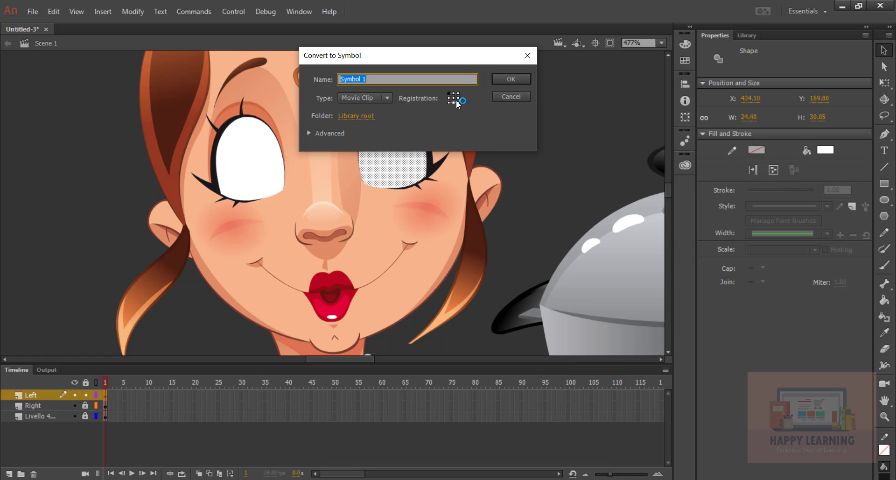
click(387, 97)
click(378, 109)
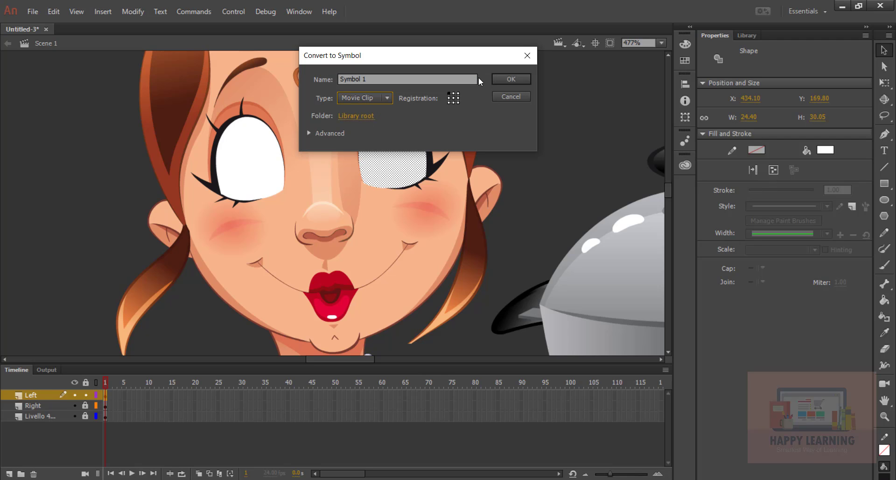
drag(378, 81, 323, 78)
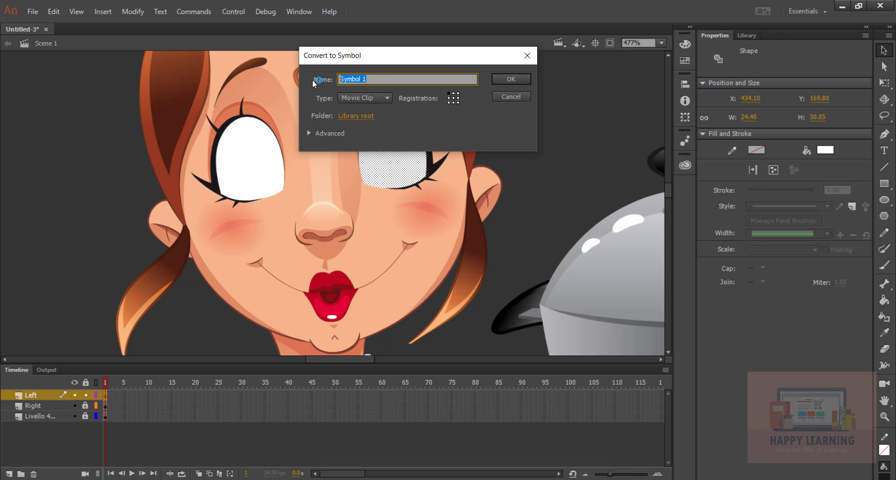
text(Left Eye)
click(518, 78)
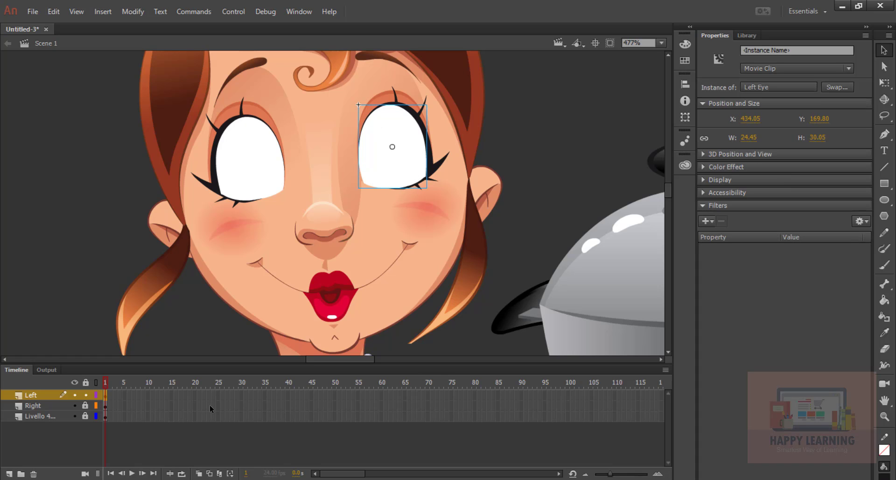
double_click(402, 176)
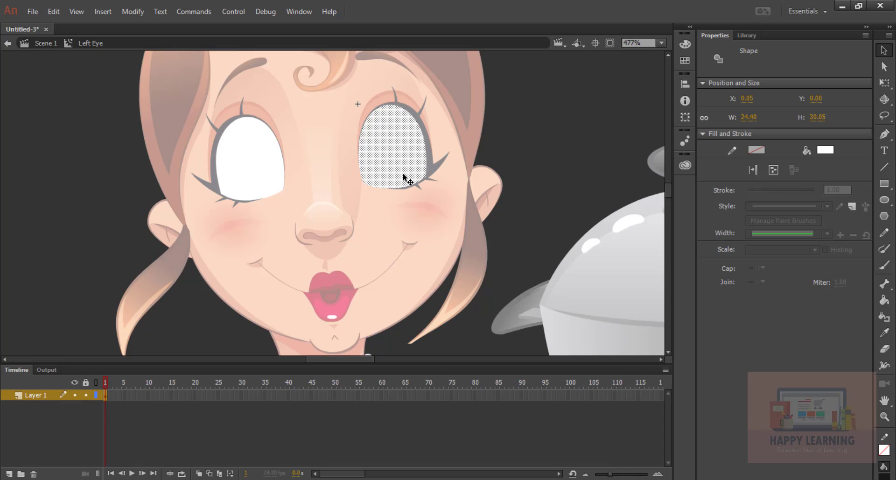
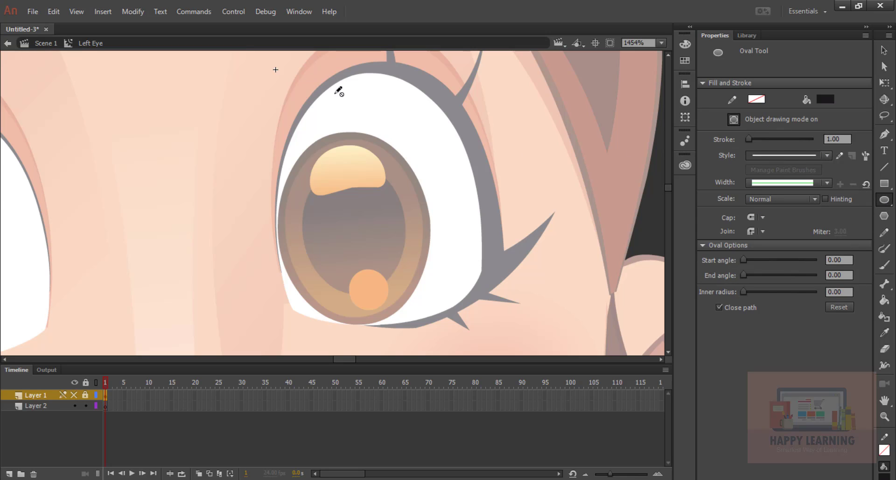
- Draw a black oval about 23.5 × 32.3 px on Layer 2 and move it over the eye white
click(41, 406)
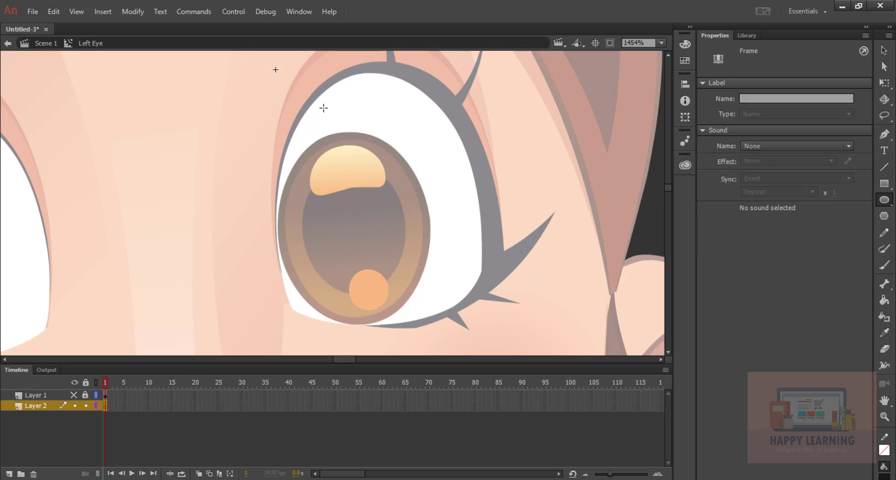
drag(302, 73, 503, 348)
key(v)
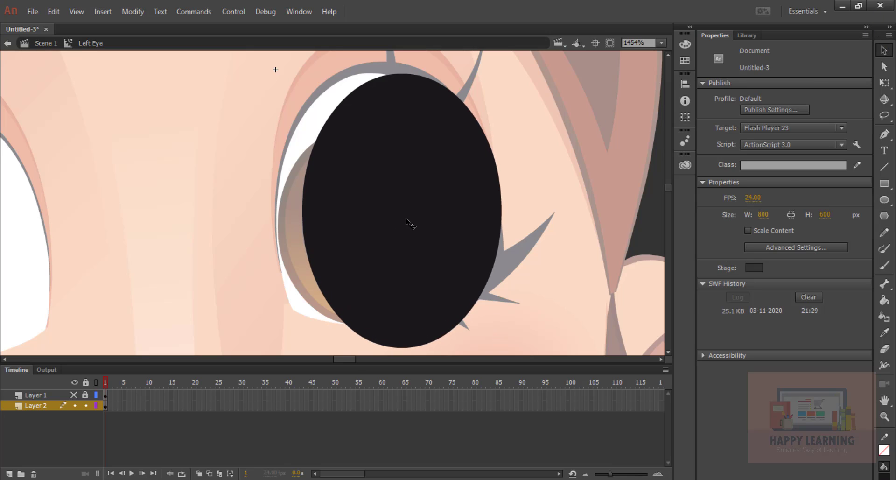
click(462, 222)
mouse_move(462, 222)
mouse_down()
mouse_move(426, 232)
mouse_move(432, 209)
mouse_move(442, 214)
mouse_up()
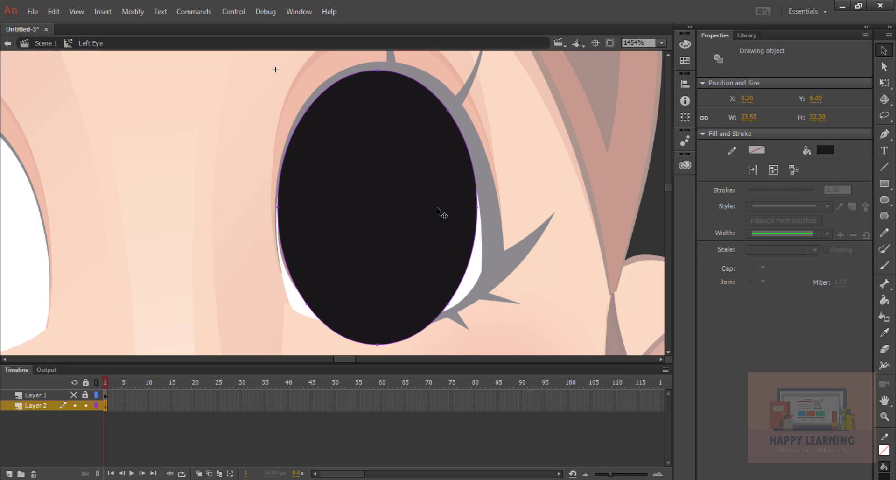
- Show Layer 2 as outlines and fit the oval around the eye with Free Transform, about 25.3 × 37.15 px at X -0.60, Y -0.20
click(97, 406)
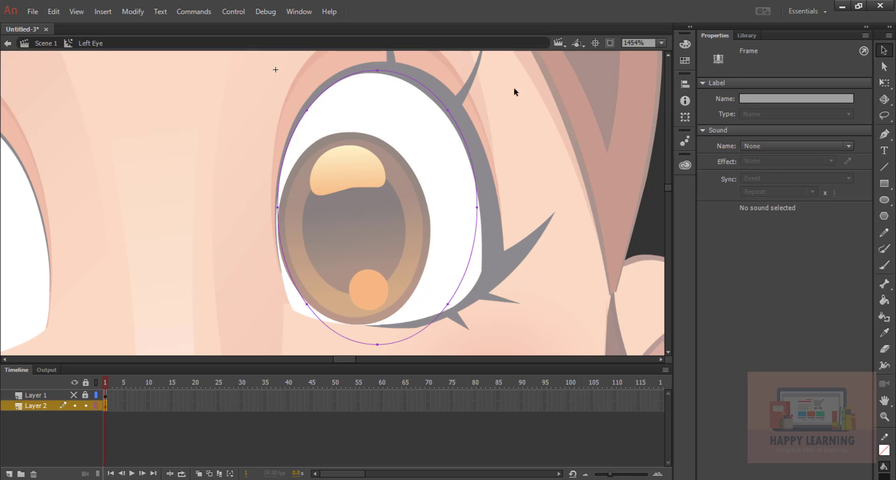
key(q)
click(467, 154)
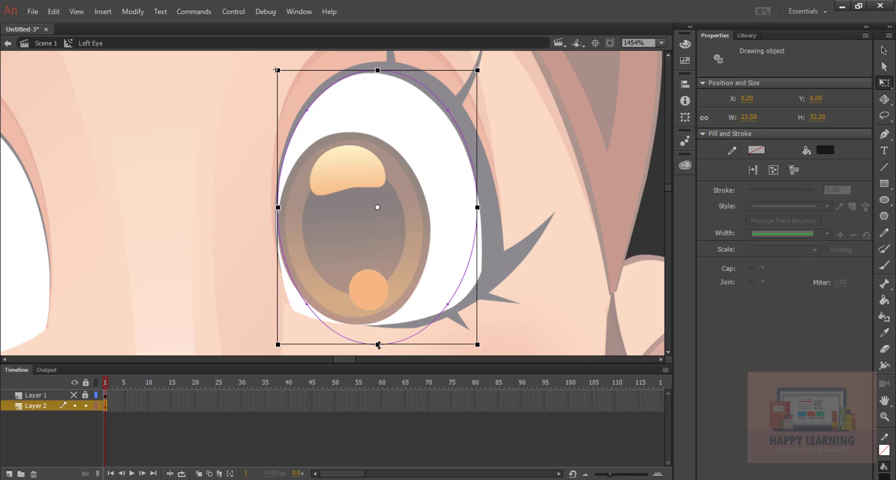
drag(378, 345, 376, 294)
scroll(466, 232, up, 3)
drag(477, 230, 484, 232)
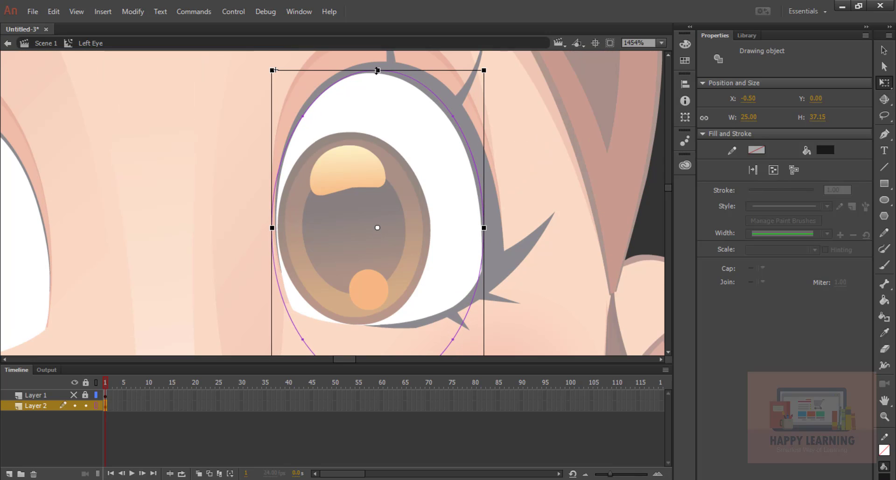
drag(377, 70, 377, 73)
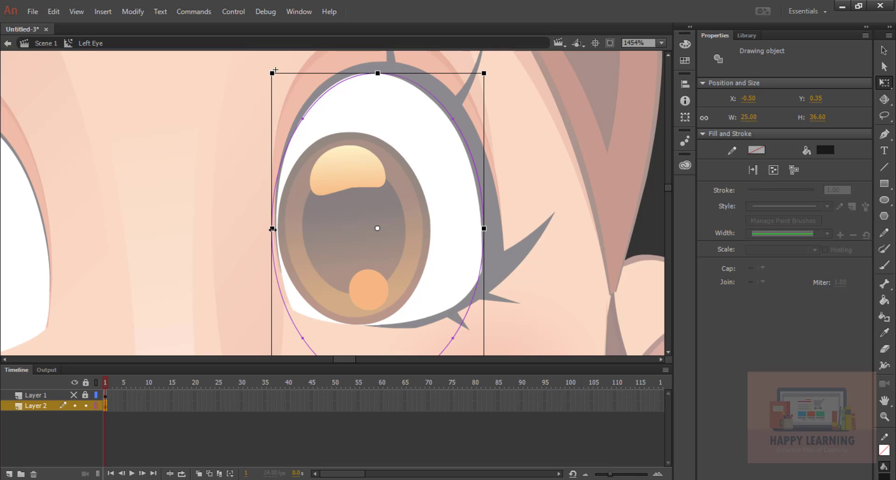
drag(272, 228, 274, 229)
drag(485, 228, 486, 229)
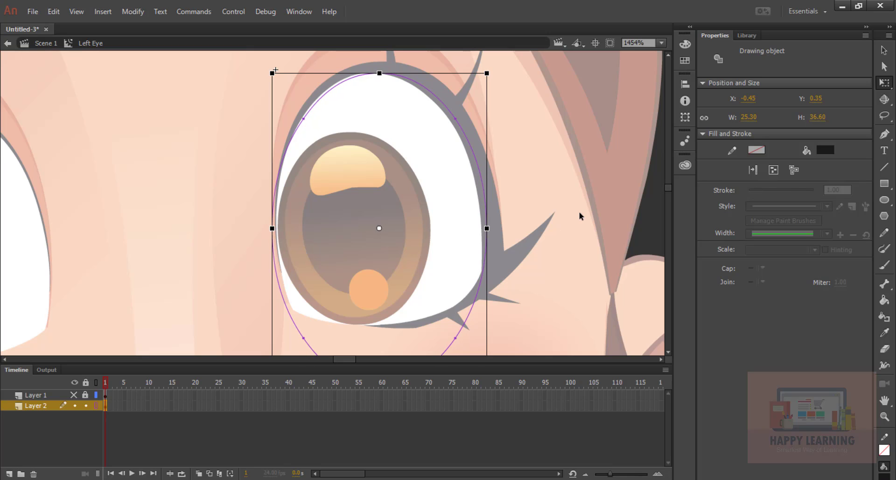
drag(271, 72, 270, 69)
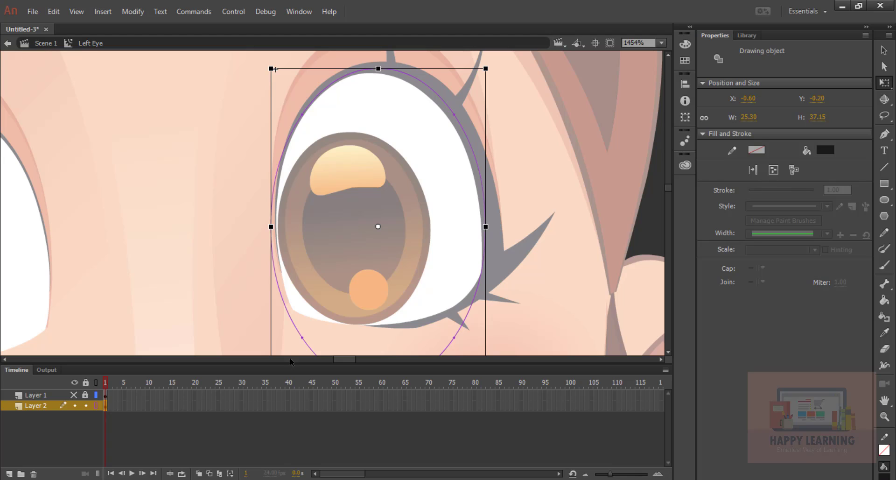
- Turn off the outline display of Layer 2 and select the black oval with the Selection tool
click(95, 405)
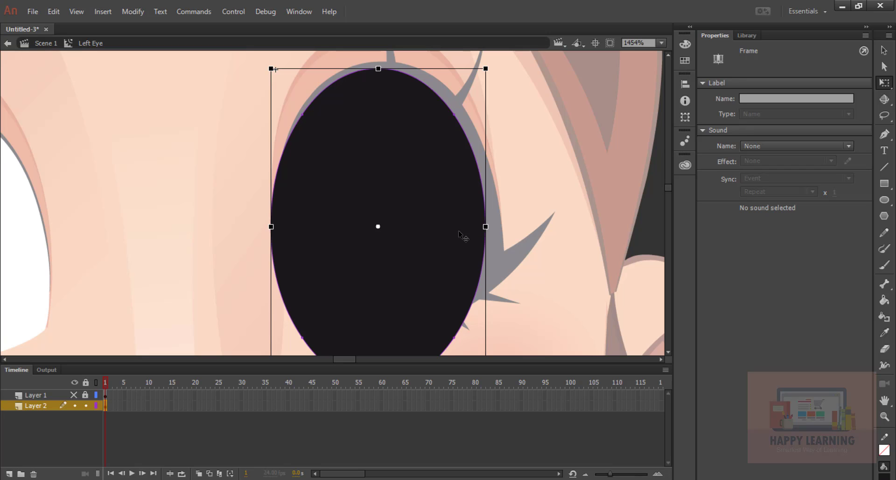
click(130, 429)
click(355, 205)
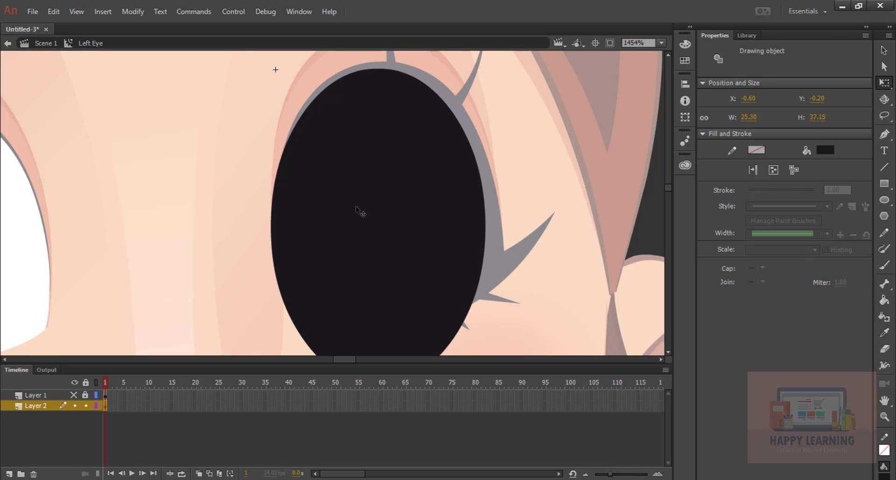
key(v)
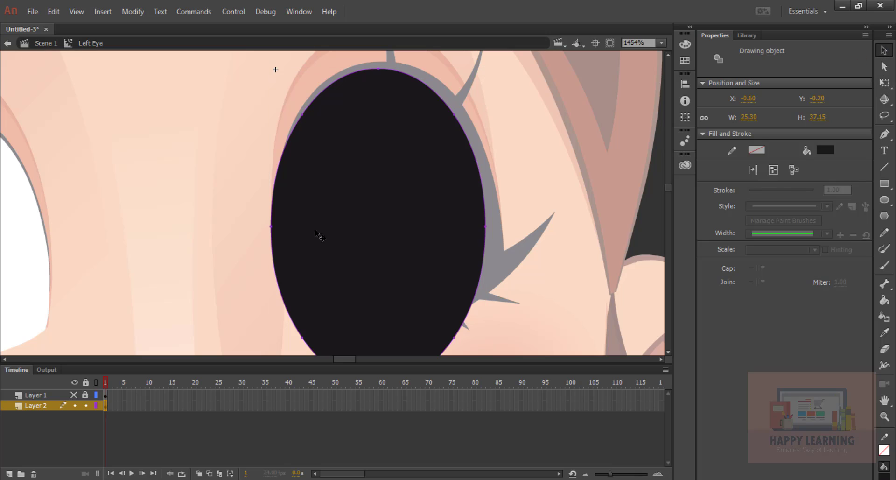
- Break apart the black oval drawing object on Layer 2 into a plain shape and deselect it
right_click(390, 149)
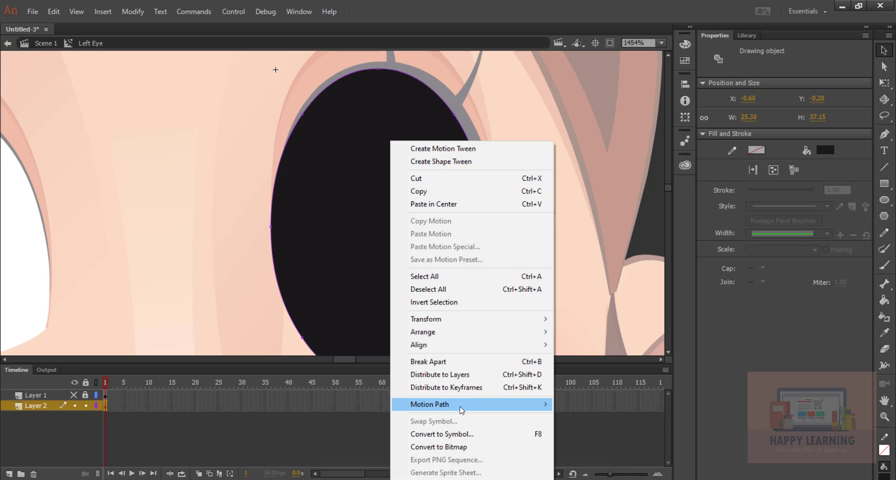
click(426, 367)
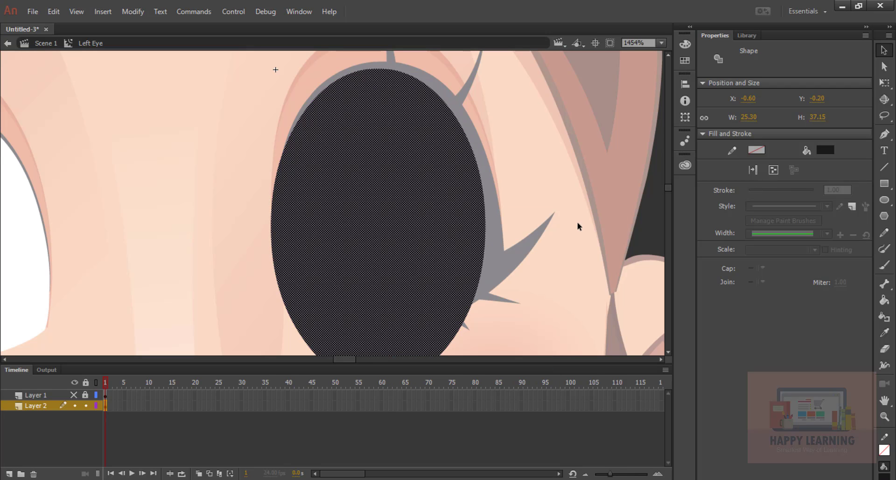
click(559, 200)
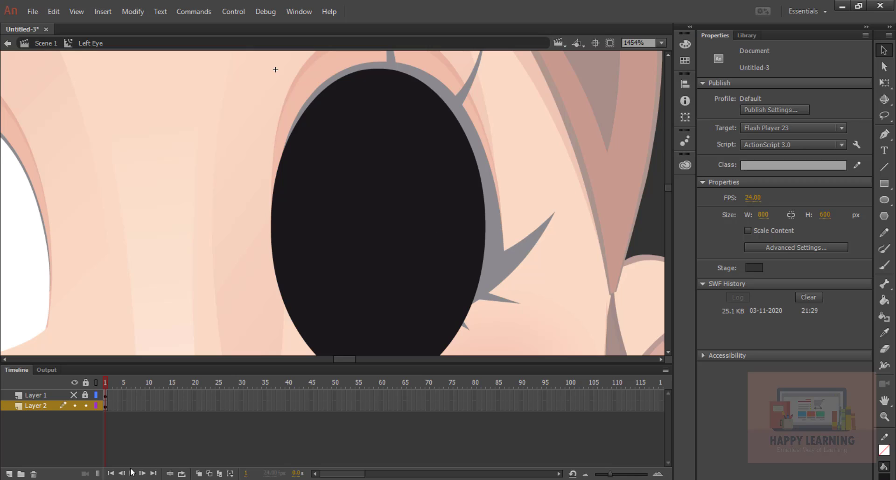
- Extend Layer 1 and Layer 2 to frame 10 and create a shape tween on Layer 2
right_click(147, 408)
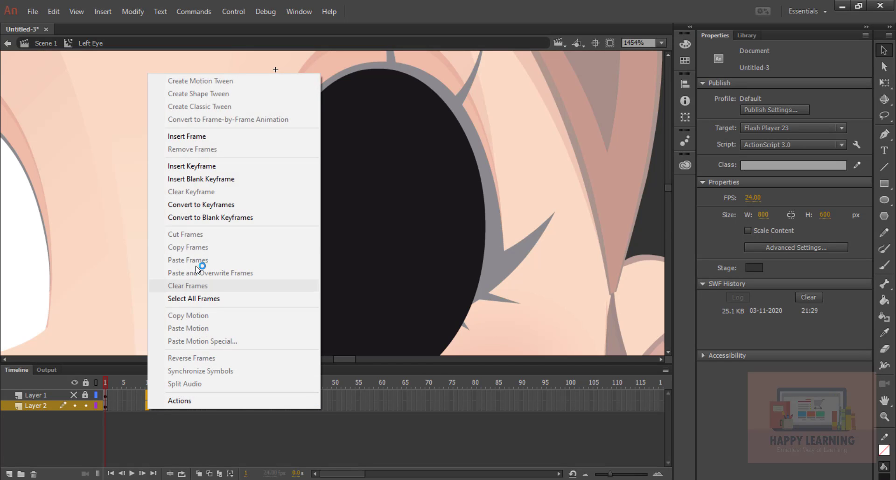
click(201, 136)
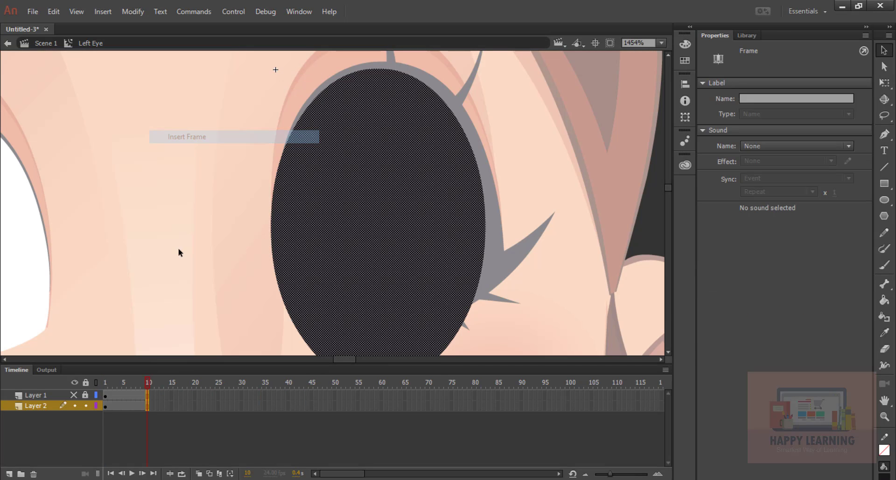
click(129, 441)
click(105, 408)
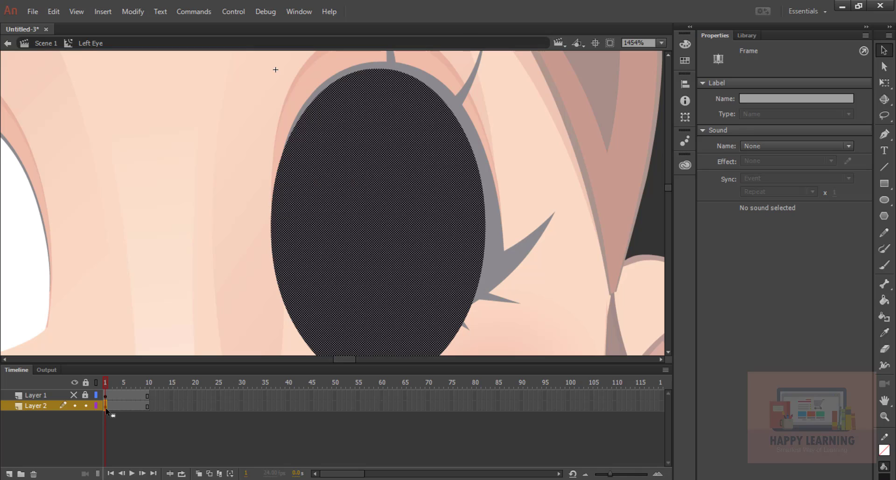
right_click(105, 407)
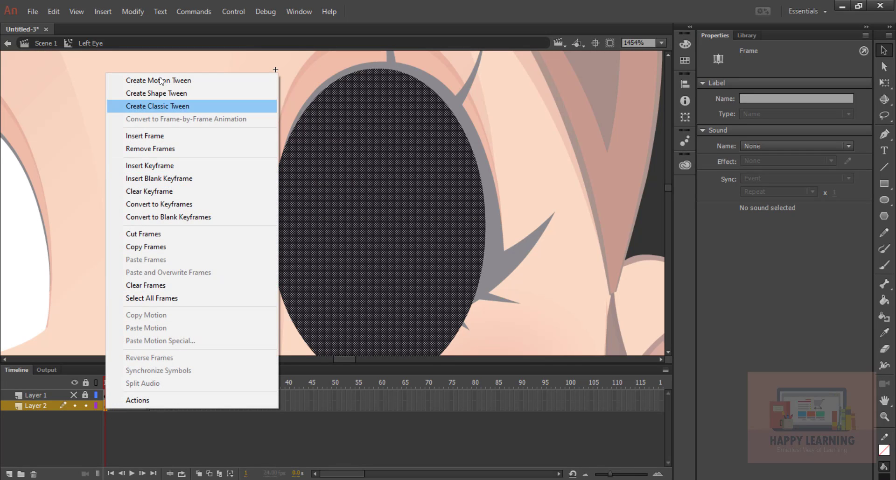
click(145, 93)
click(179, 443)
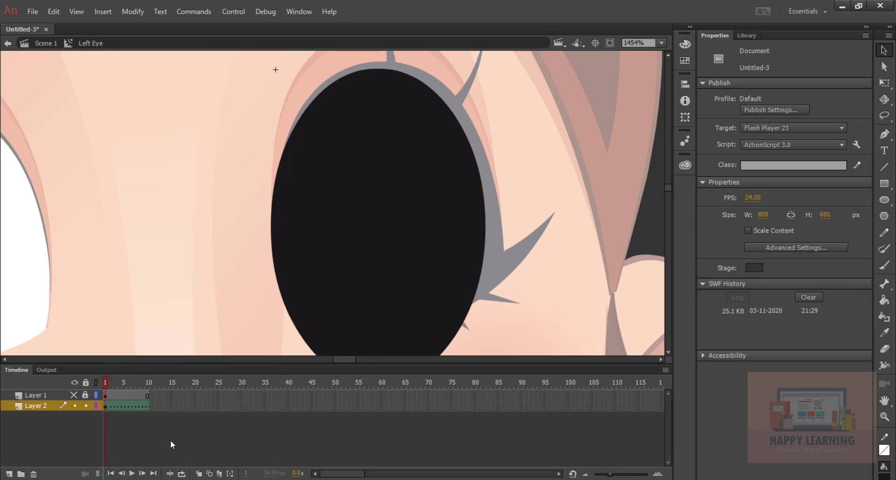
- Insert a keyframe at frame 10 of Layer 2 to end the shape tween
click(147, 407)
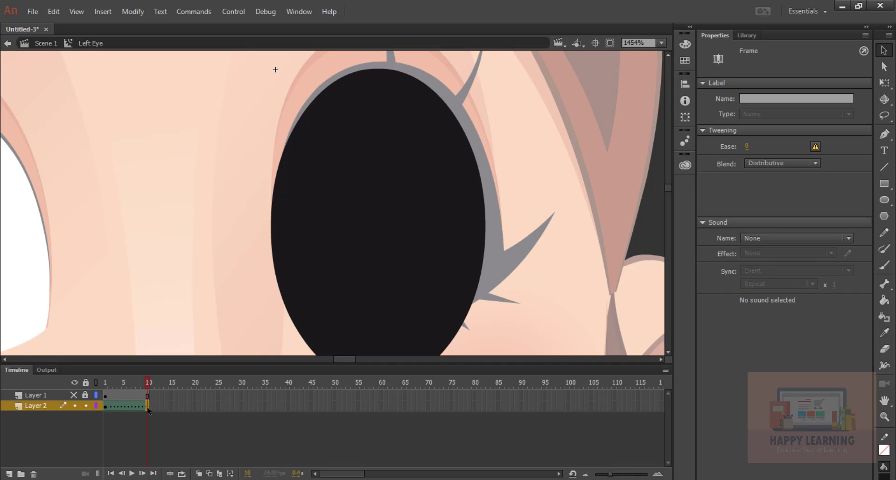
right_click(147, 410)
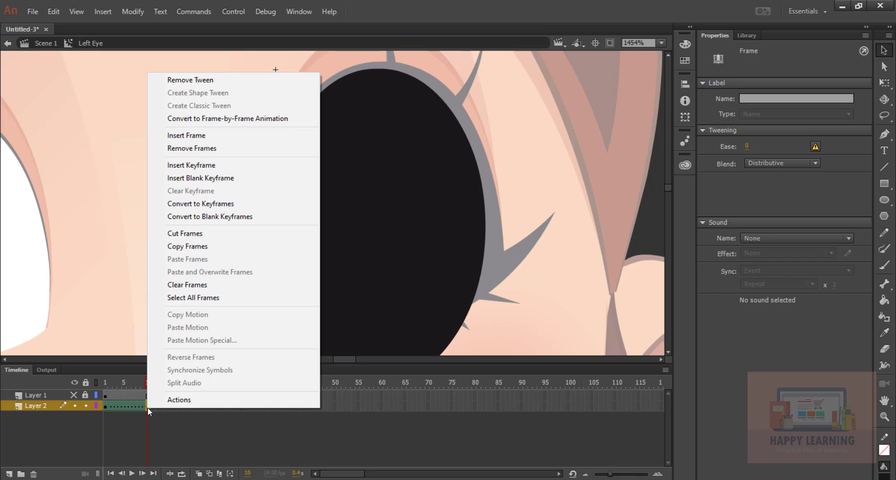
click(191, 165)
click(143, 433)
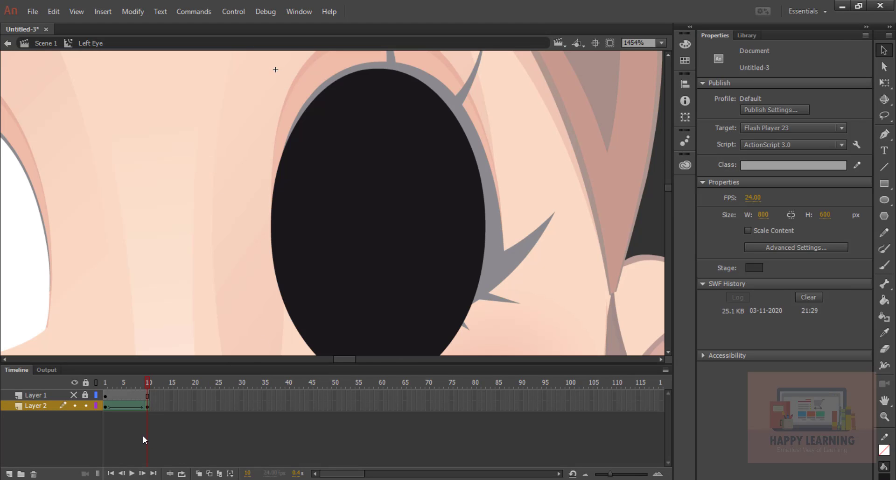
click(147, 406)
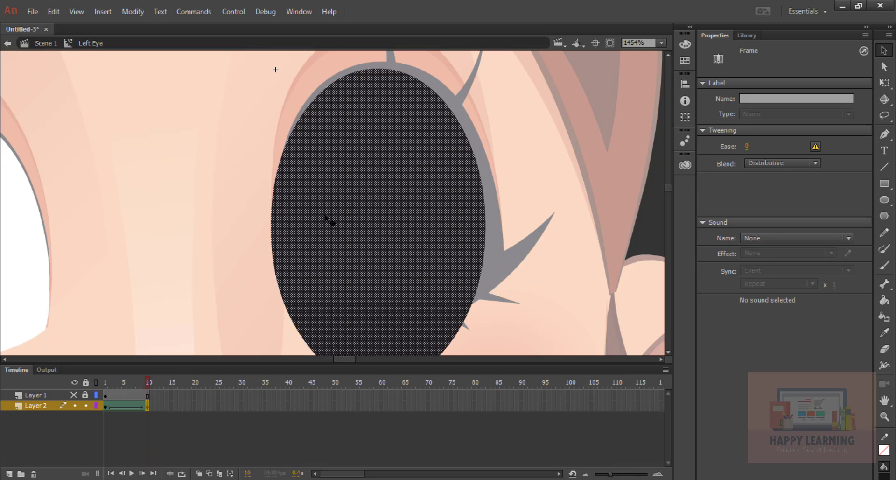
- At frame 1 of Layer 2, place a copy of the black oval beside the original and fill it dark blue
click(106, 406)
drag(587, 238, 580, 206)
scroll(580, 206, down, 1)
scroll(549, 161, right, 1)
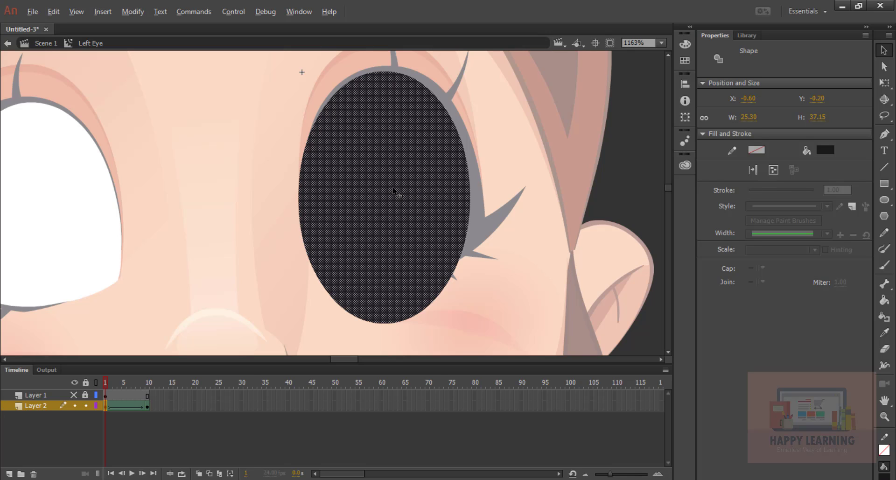
drag(393, 191, 573, 193)
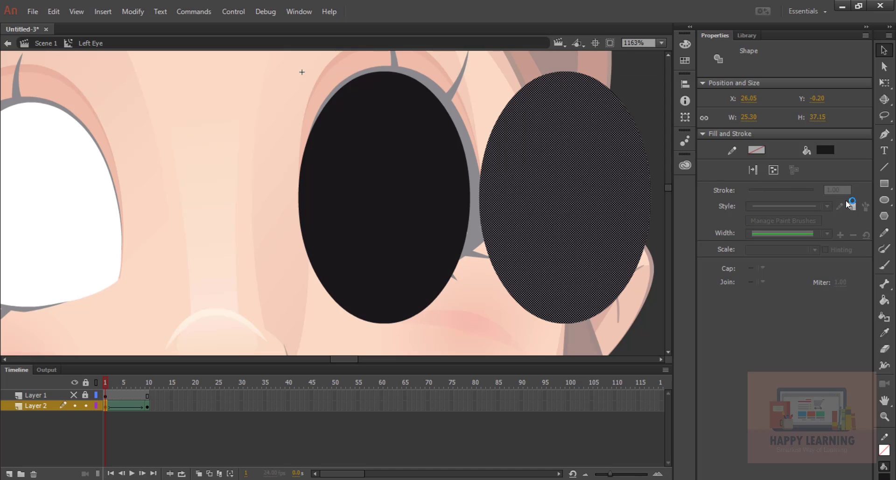
click(826, 150)
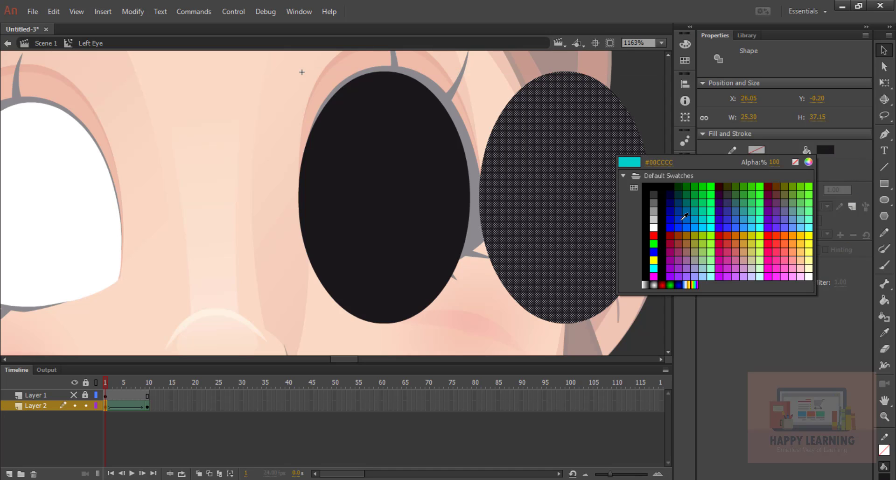
click(627, 215)
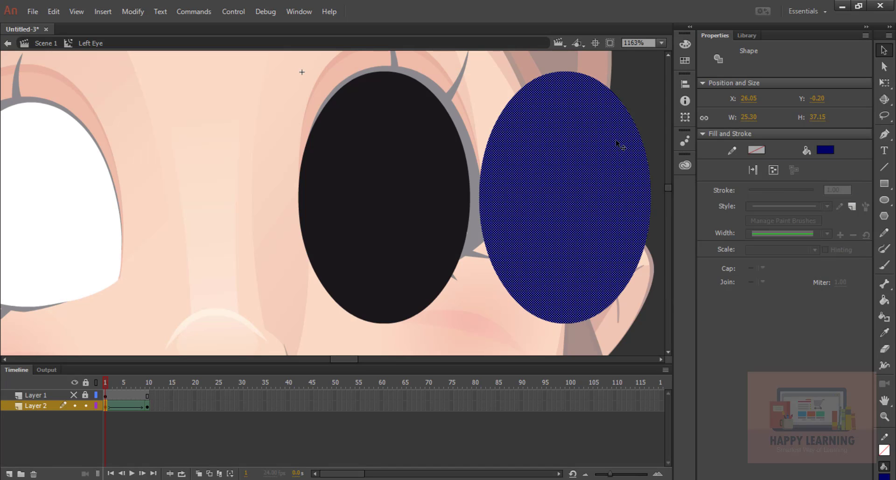
- Move the blue oval over the black one and enlarge it with Free Transform to about 26.55 × 38.95 px
drag(624, 144, 432, 145)
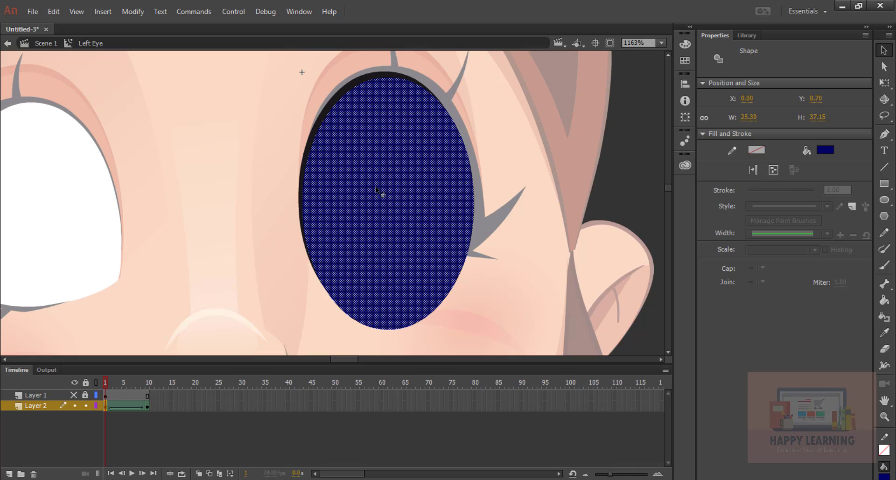
click(884, 84)
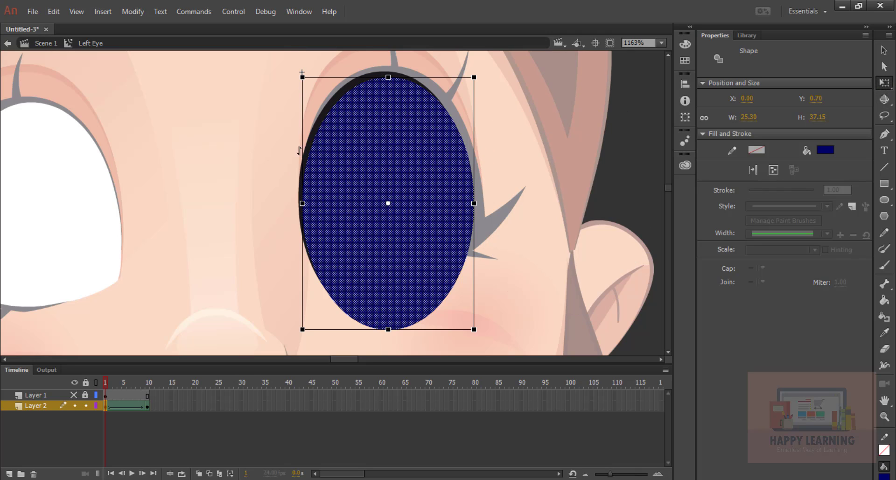
drag(302, 74, 298, 68)
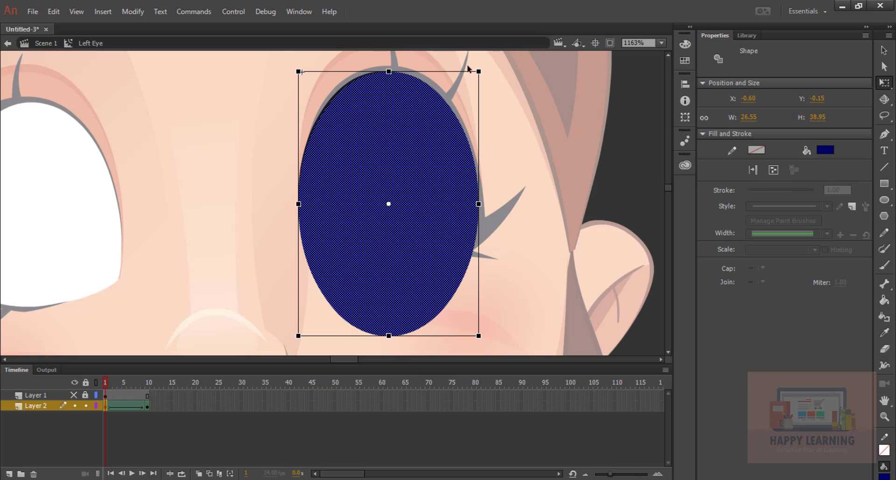
- Reposition the blue oval to about X -1.35, Y 0.40, exposing a thin black edge above it, and deselect it
click(883, 50)
drag(430, 176, 421, 190)
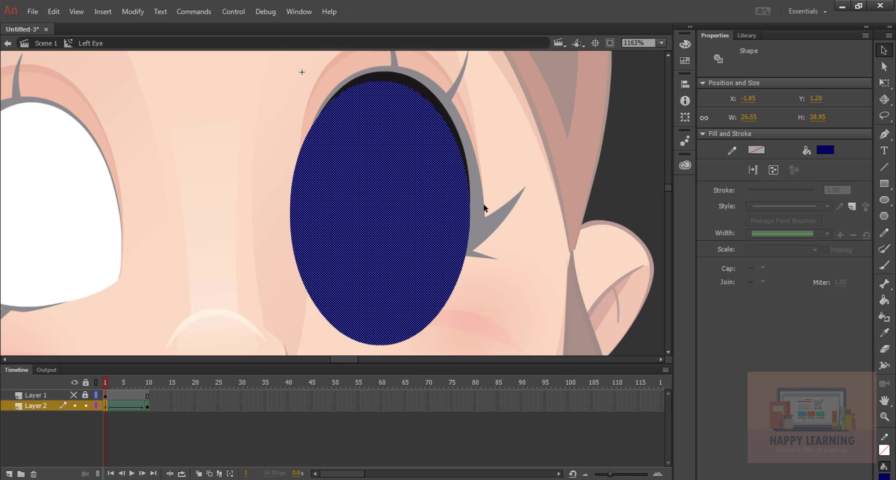
key(Right)
key(Right)
key(Right)
key(Up)
key(Up)
key(Up)
key(Up)
key(Up)
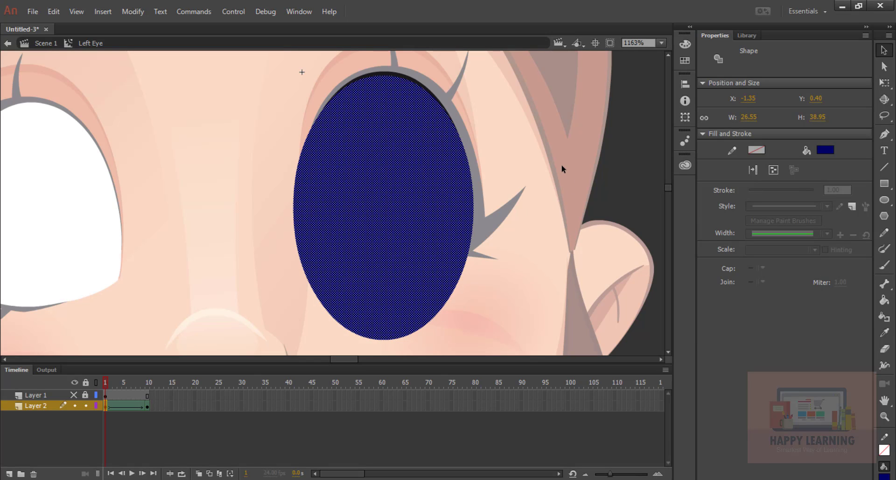
click(596, 145)
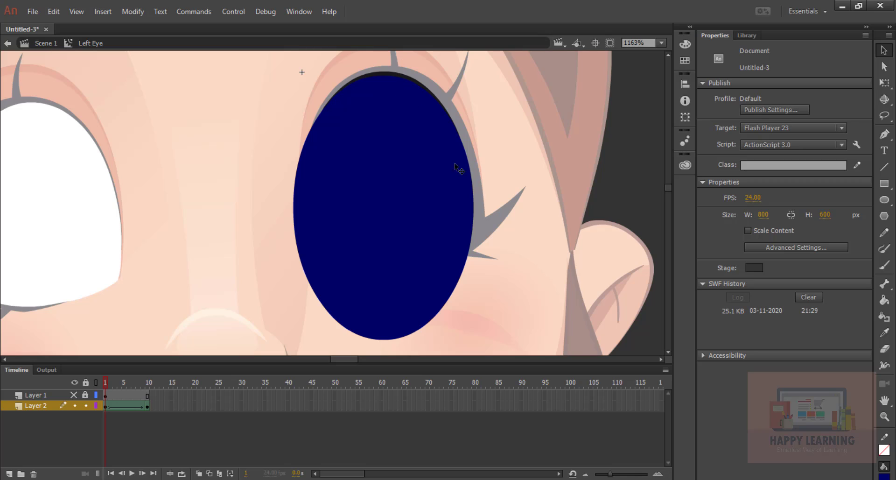
- Delete the blue oval at frame 1 to cut away the black shape beneath it, and scrub the tween
click(409, 213)
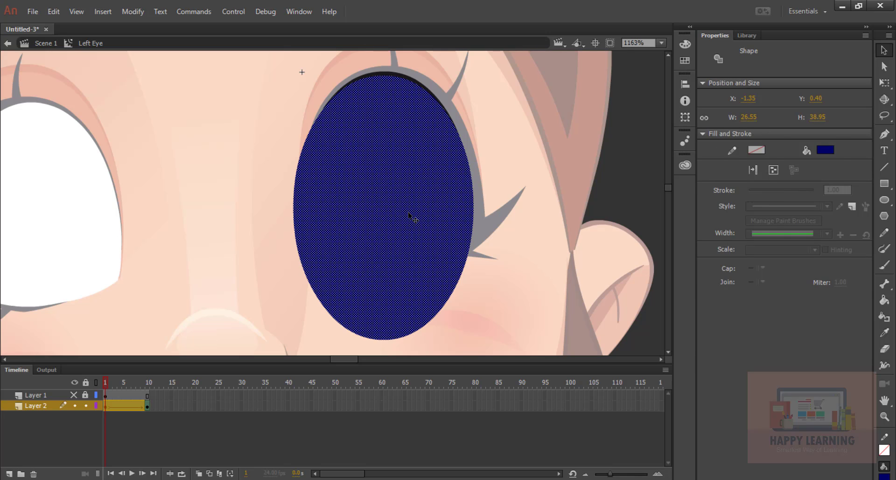
key(Delete)
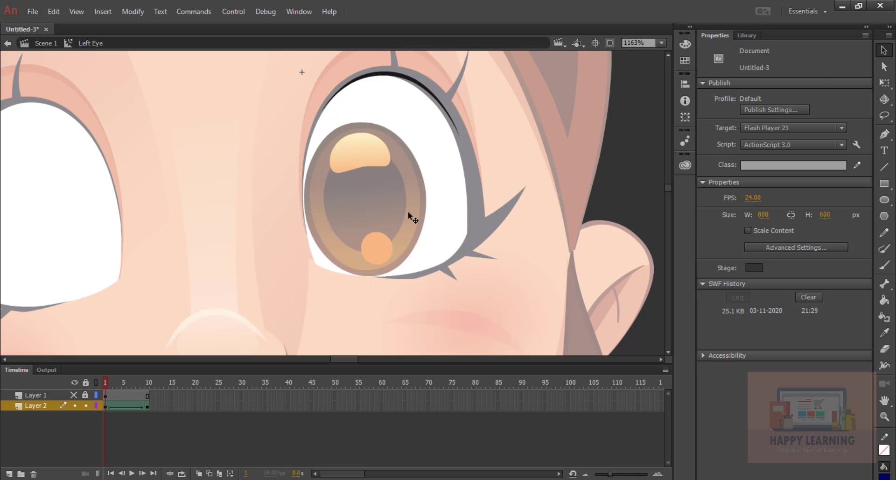
drag(107, 382, 37, 400)
click(118, 379)
- Make Layer 1 visible and convert it into a mask for Layer 2
click(74, 395)
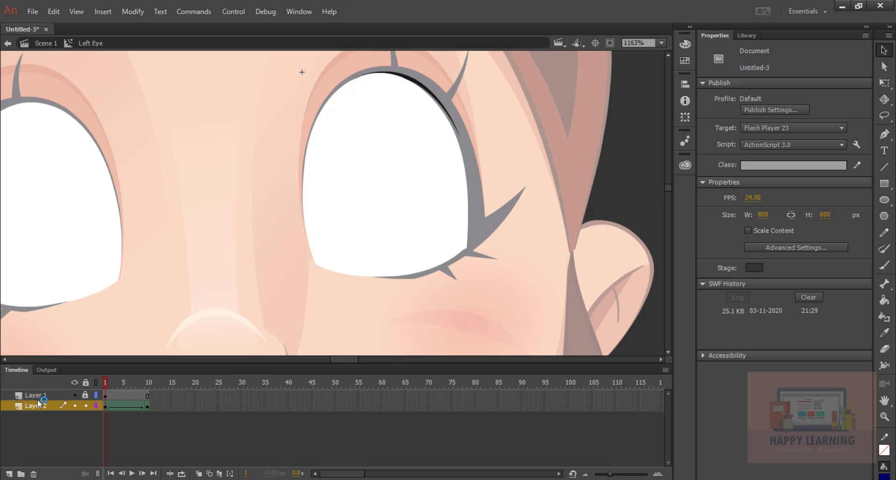
click(38, 396)
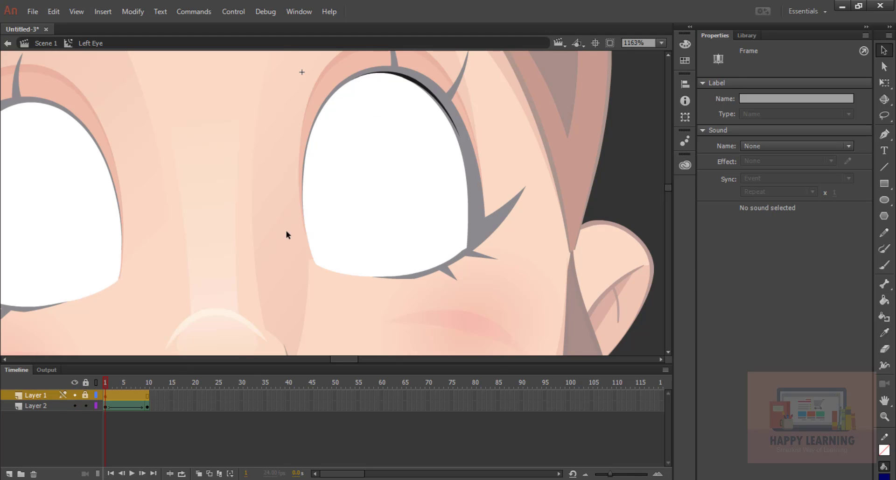
right_click(35, 394)
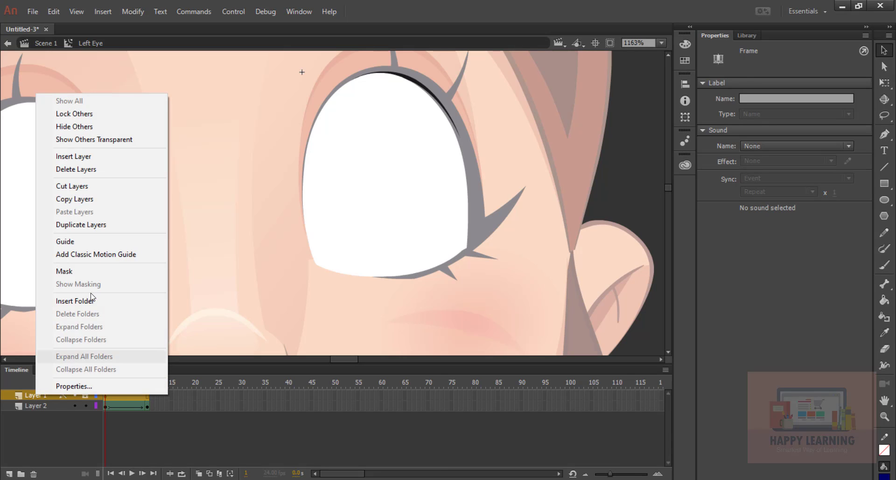
click(77, 273)
- Scrub the timeline between frames 1 and 10 to check the masked eyelid animation
click(112, 381)
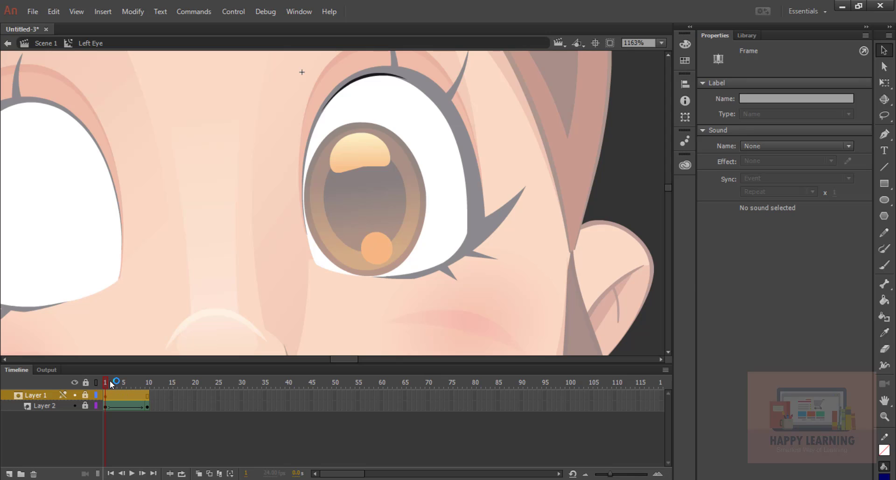
drag(116, 379, 72, 385)
drag(140, 380, 21, 382)
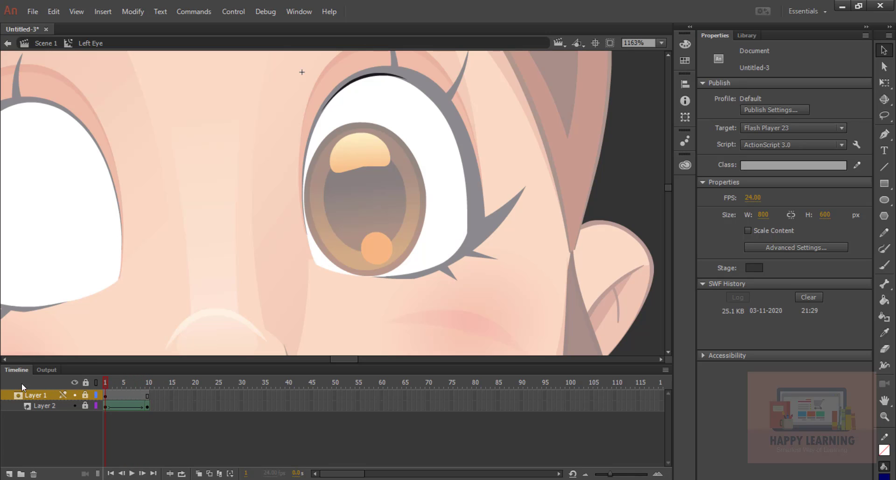
click(124, 382)
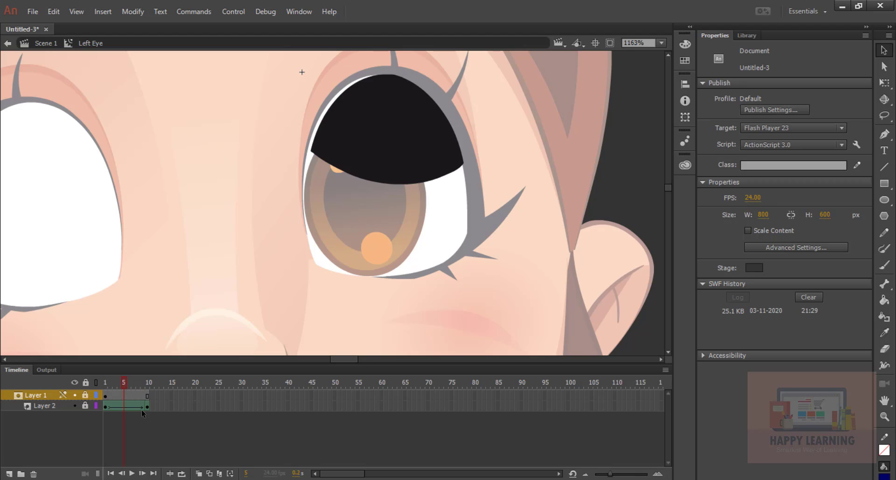
click(217, 407)
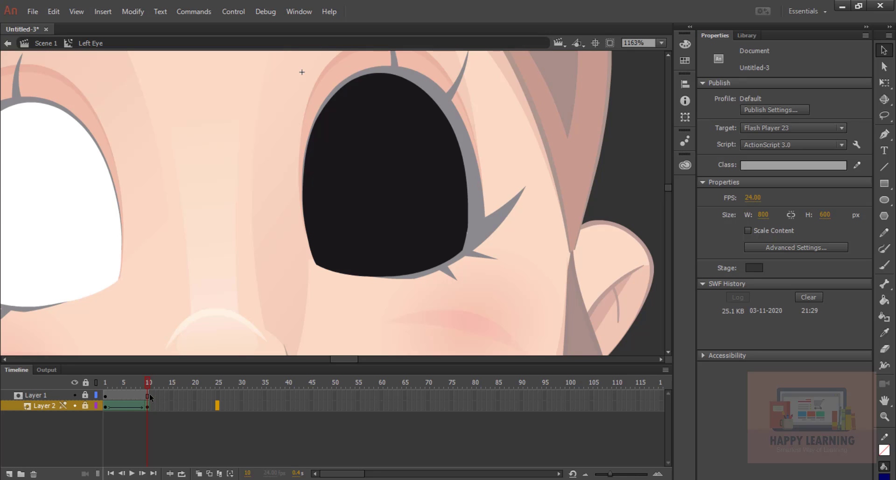
click(147, 395)
drag(122, 407, 124, 410)
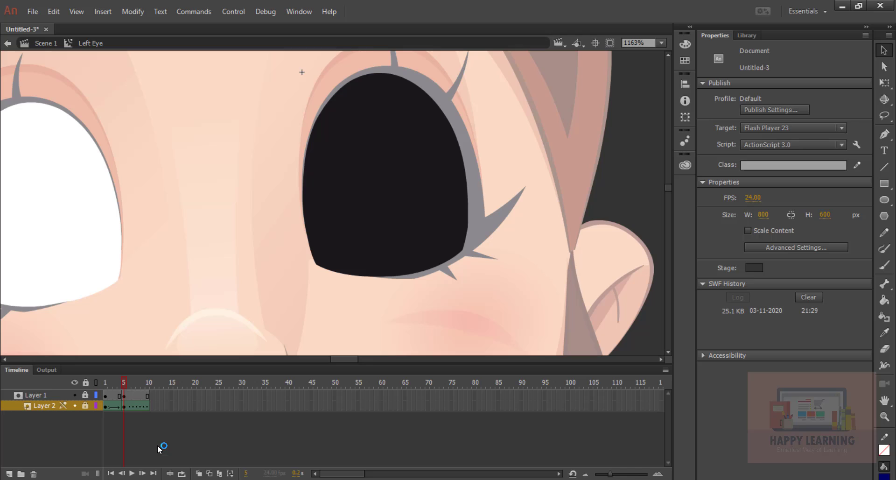
click(127, 394)
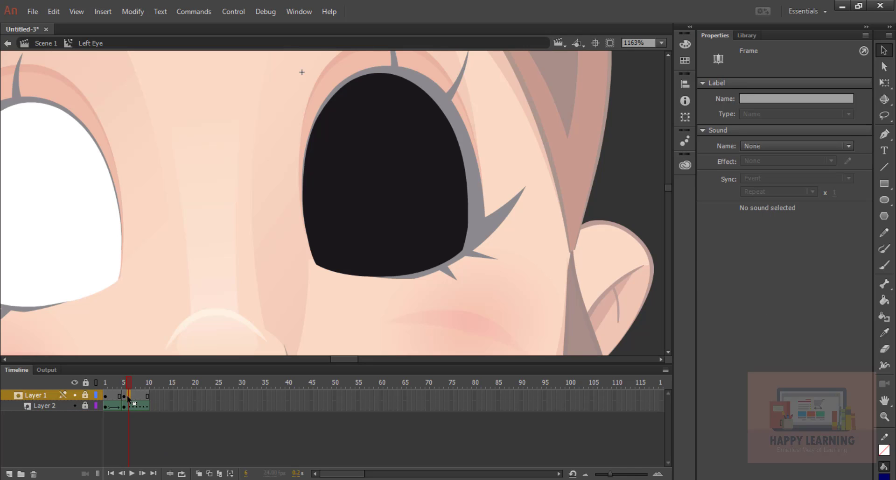
key(ctrl+z)
key(ctrl+z)
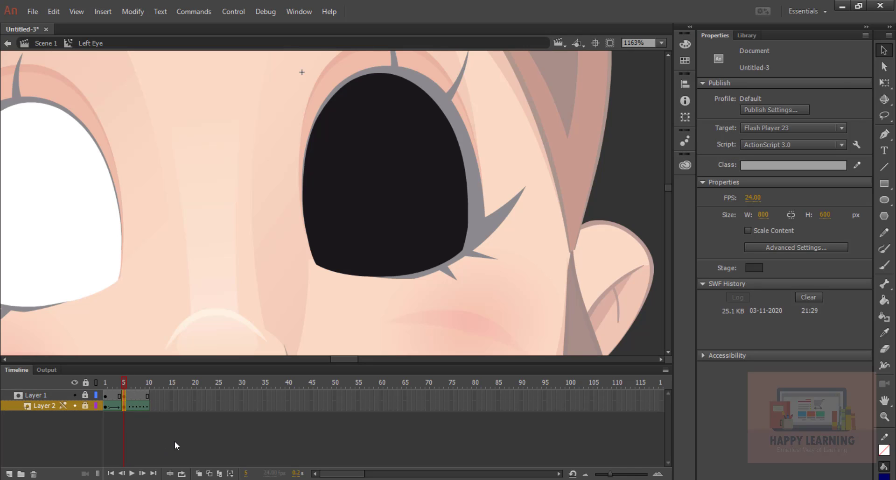
click(122, 383)
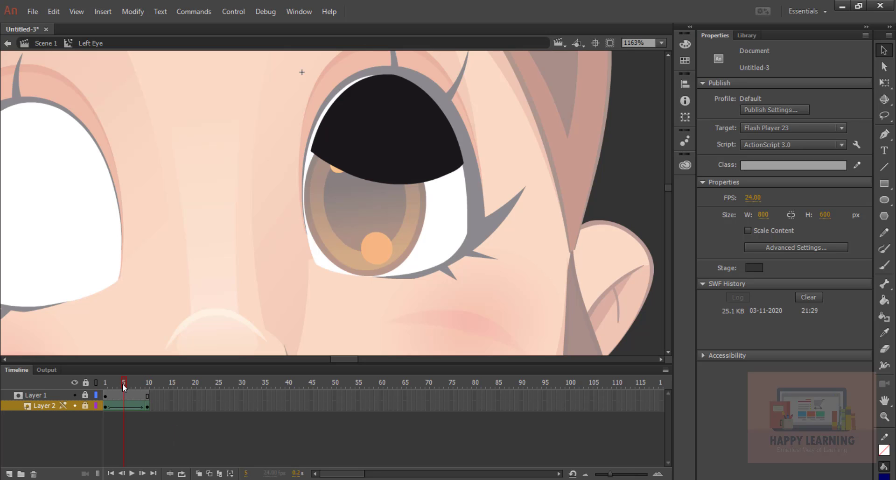
- Remove frames at frame 5 until the masked eyelid tween ends at frame 5, and scrub the shortened animation
right_click(124, 409)
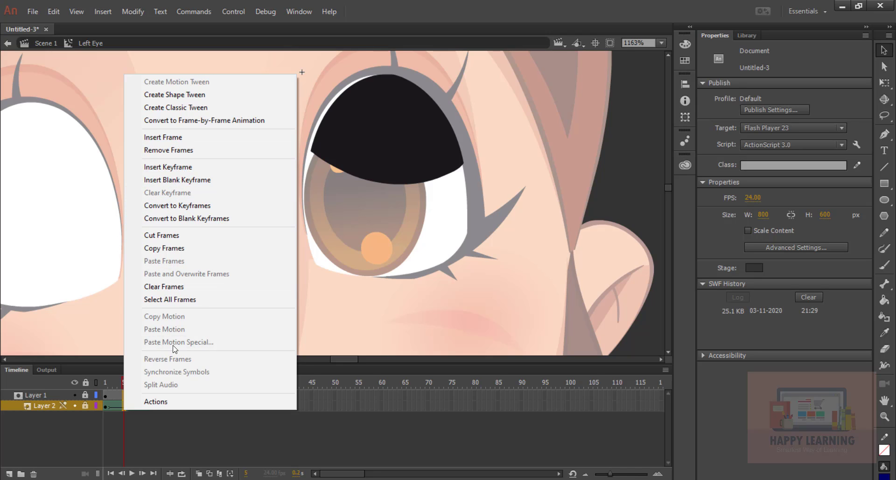
click(168, 151)
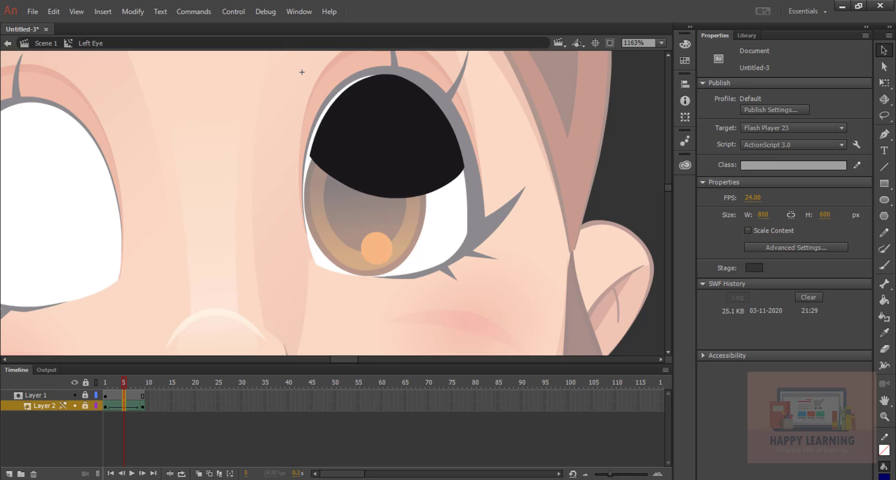
key(shift+F5)
key(shift+F5)
key(shift+F5)
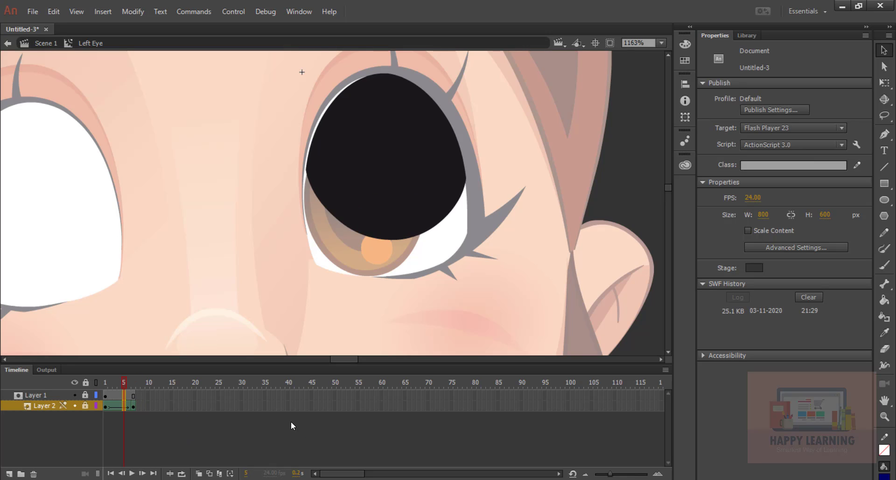
key(shift+F5)
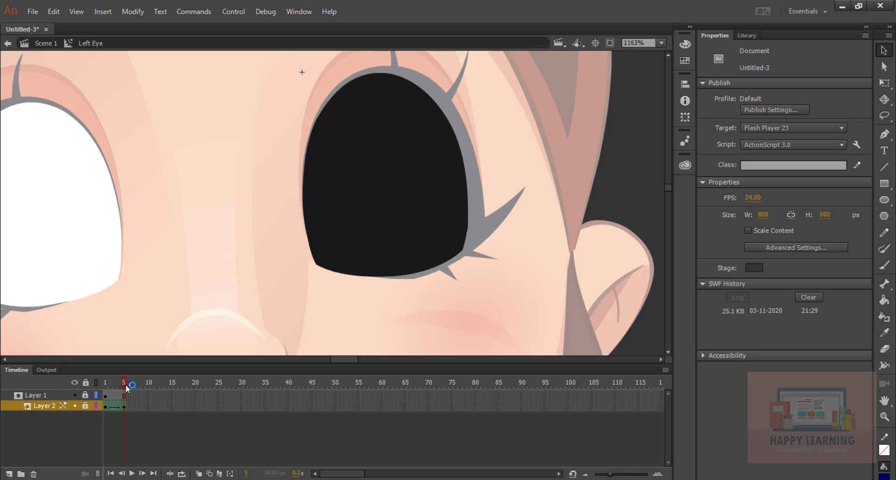
drag(110, 382, 127, 407)
- Copy the eyelid tween at frames 1 to 5 of Layer 2 and paste it at frame 6
click(109, 413)
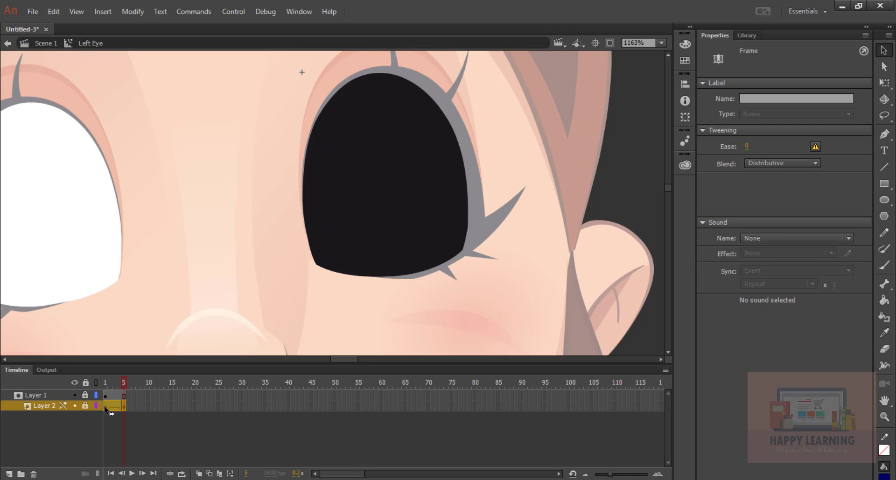
click(107, 405)
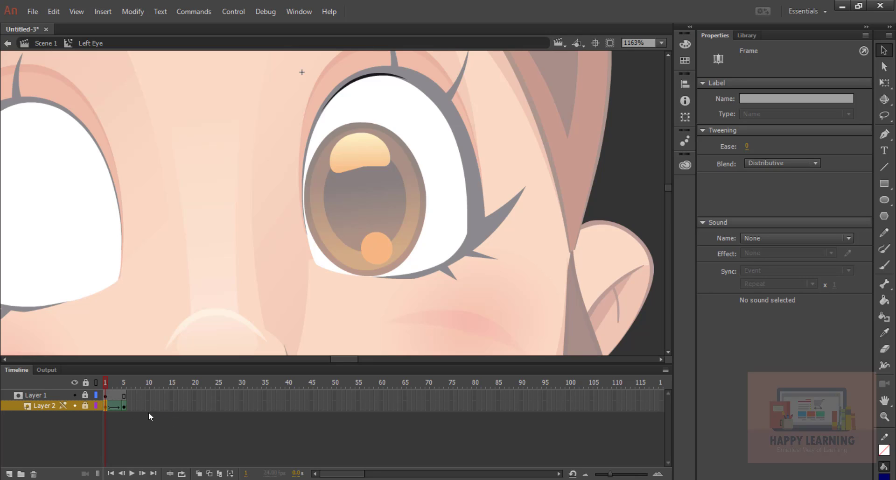
click(129, 421)
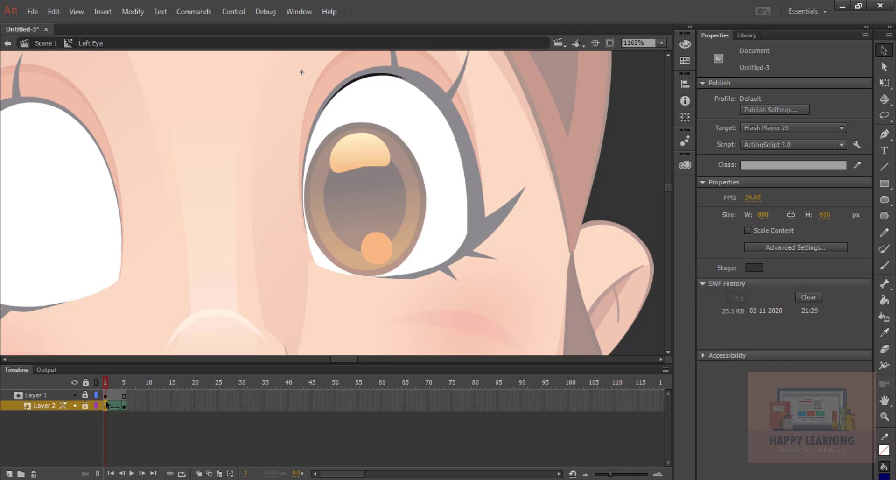
click(125, 406)
click(125, 406)
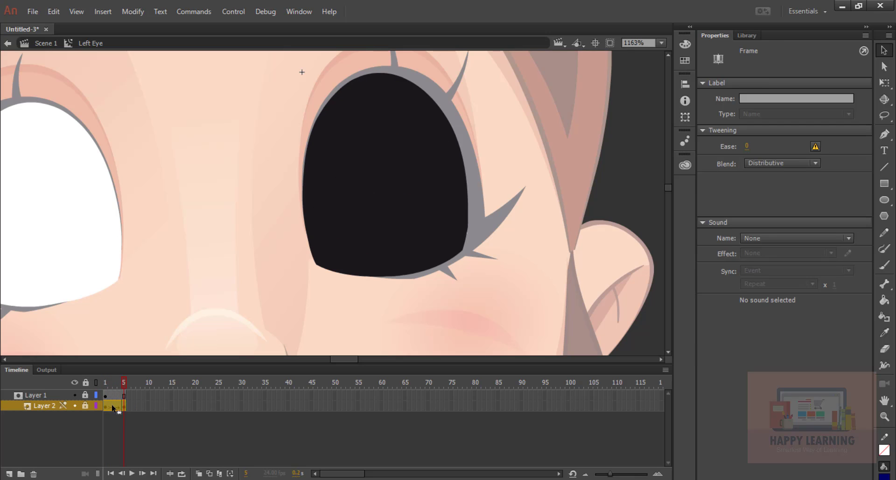
right_click(113, 406)
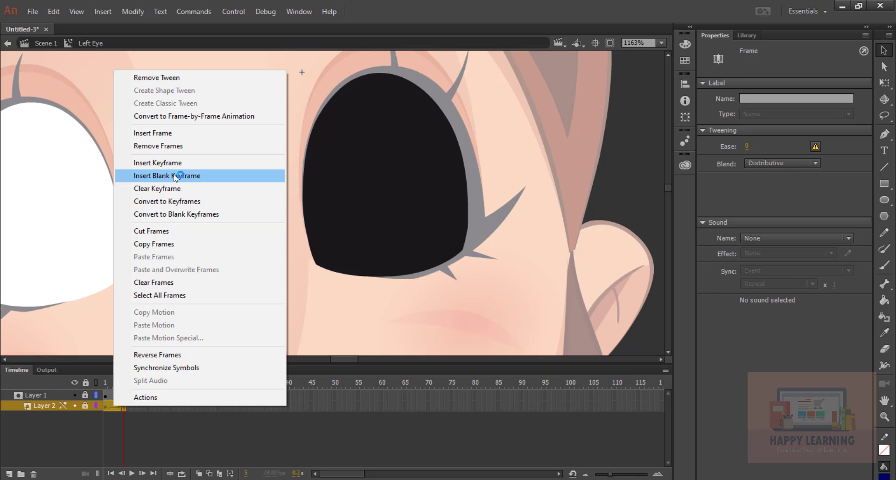
click(163, 244)
right_click(127, 407)
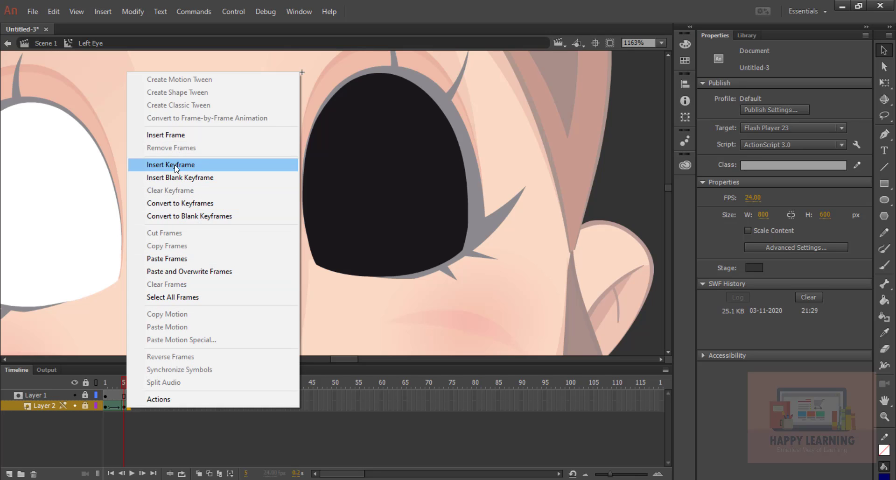
click(182, 259)
click(147, 426)
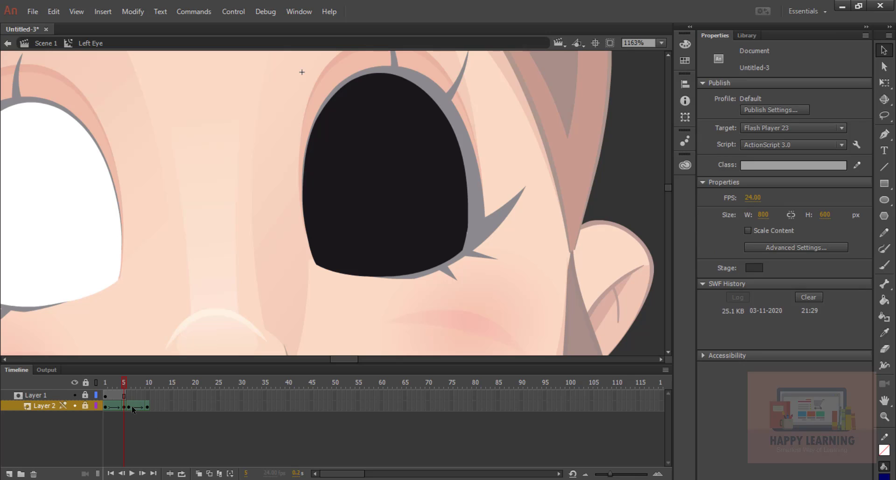
- Reverse the pasted Layer 2 frames 6 to 10 so the eyelid opens again, and scrub the timeline
mouse_move(110, 380)
mouse_down()
mouse_move(102, 379)
mouse_move(154, 381)
mouse_move(83, 379)
mouse_up()
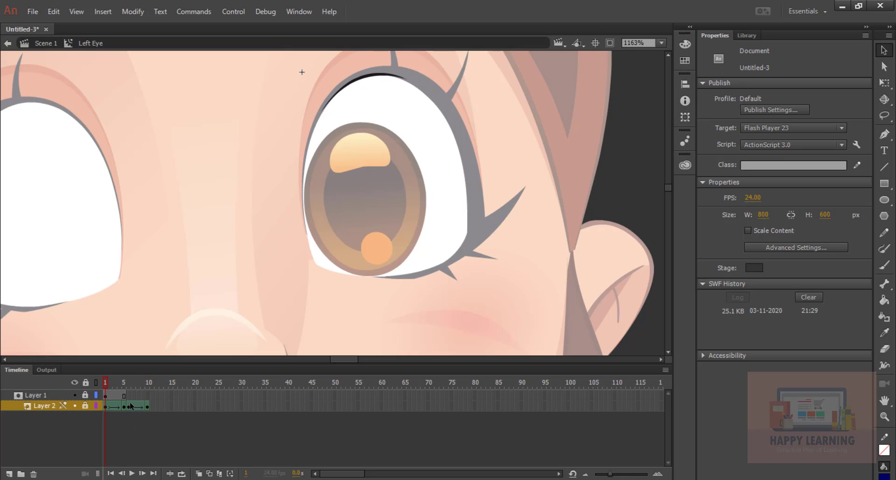
drag(130, 403, 148, 405)
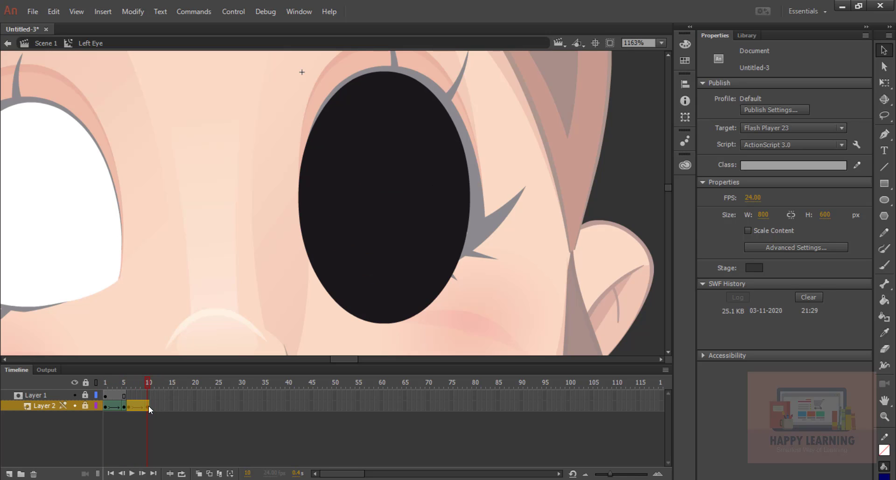
right_click(140, 407)
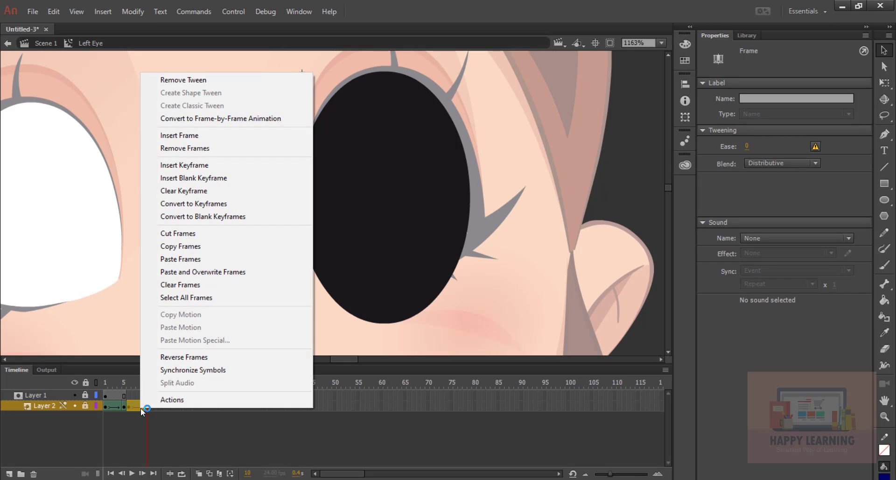
click(187, 357)
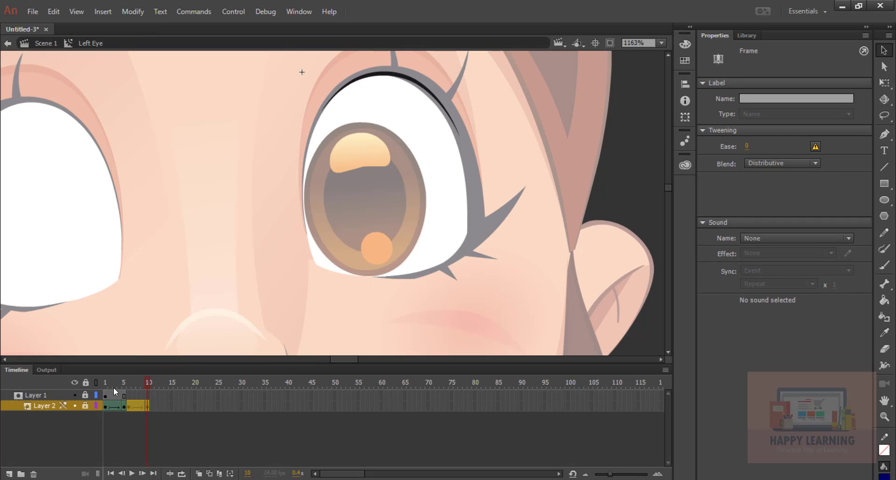
mouse_move(141, 383)
mouse_down()
mouse_move(81, 383)
mouse_move(155, 383)
mouse_up()
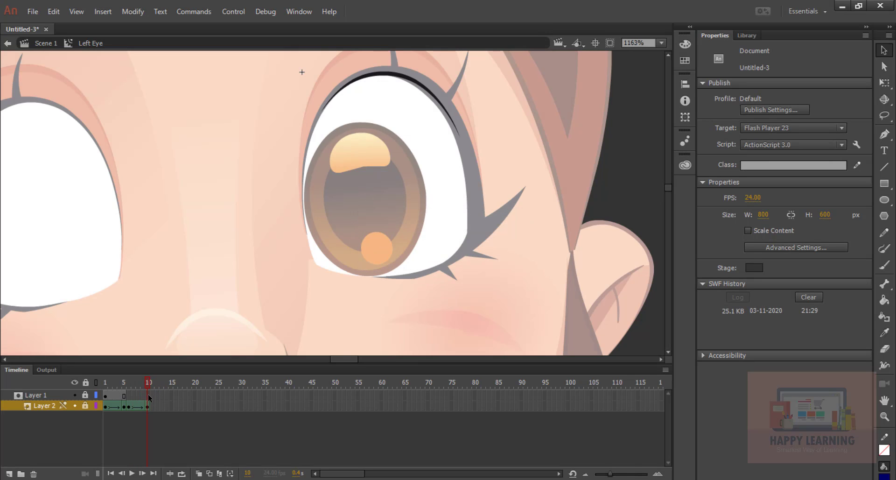
- Extend the Layer 1 mask to frame 10 and scrub back through the full blink
click(146, 395)
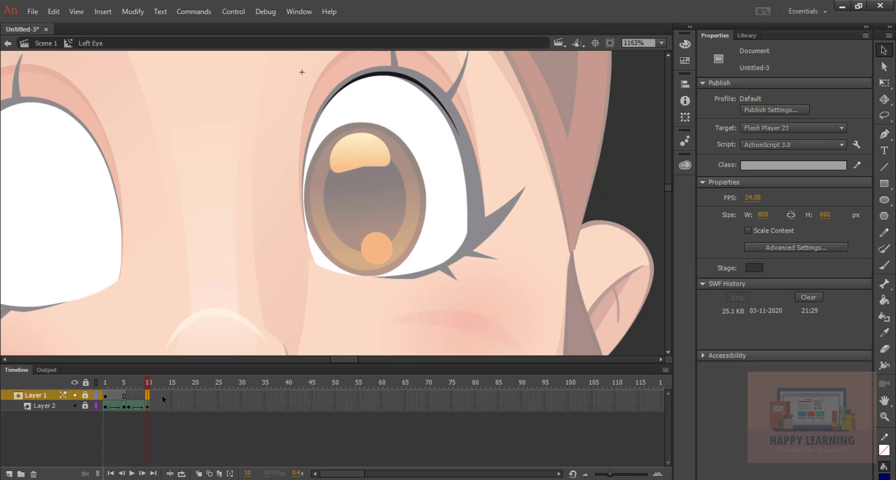
key(F5)
drag(149, 385, 94, 388)
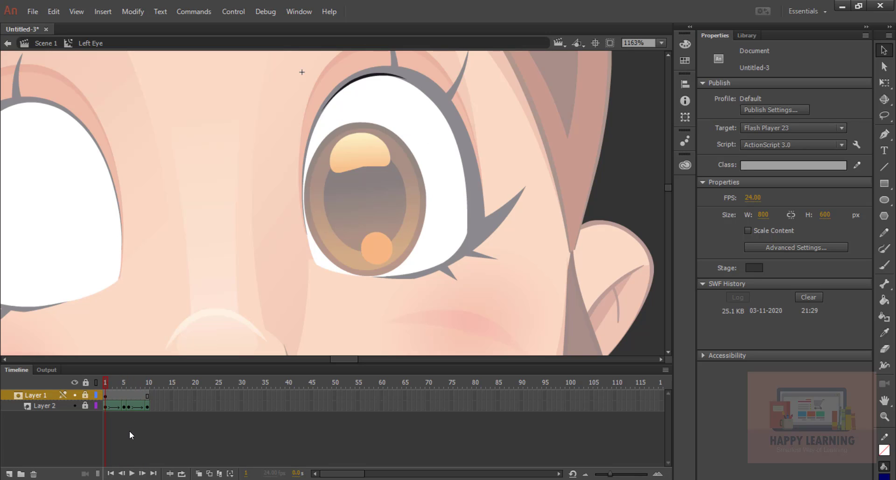
- Return to Scene 1, set the stage zoom to 100%, and deselect the eye clip
click(45, 43)
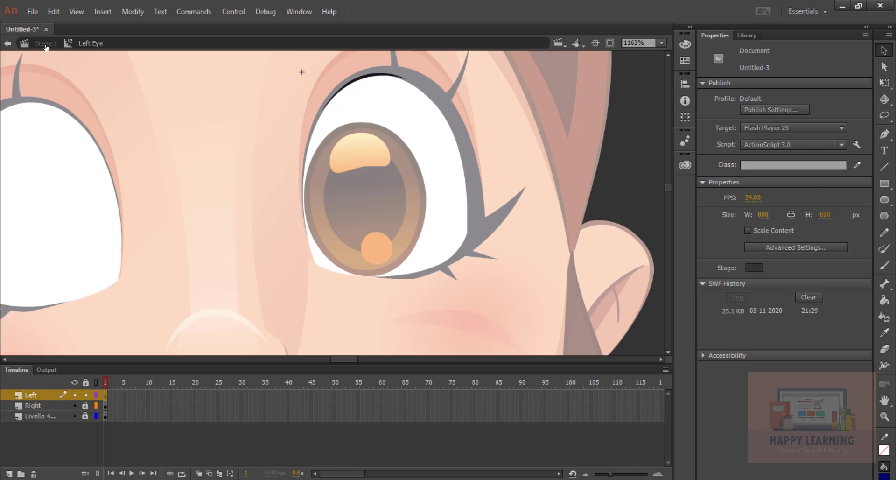
click(645, 43)
text(100)
key(Return)
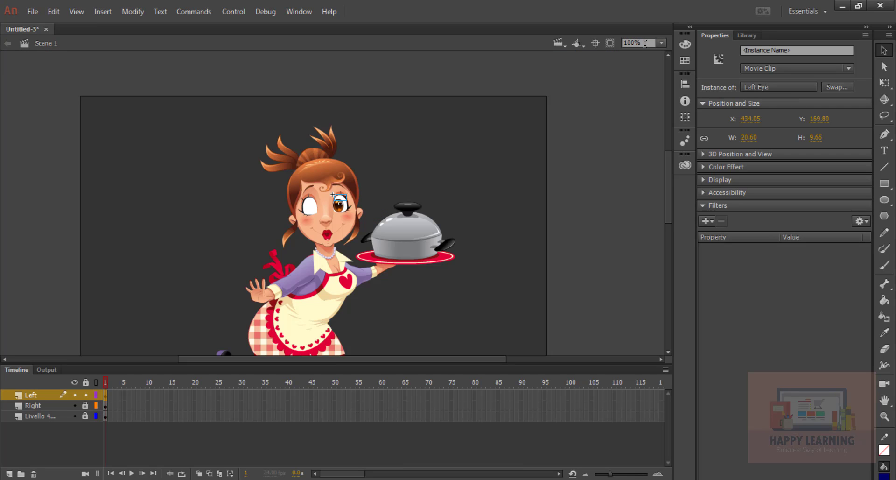
click(322, 224)
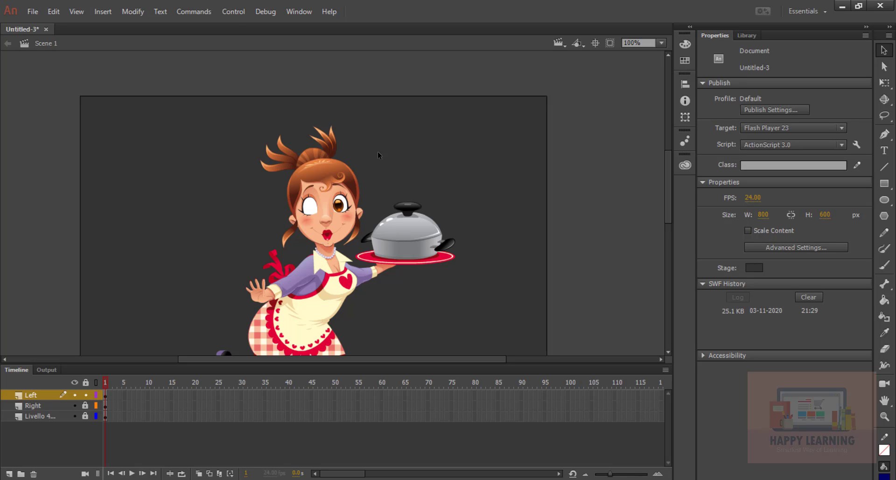
- Test the movie to preview the left eye's blink, and close the preview window
click(232, 12)
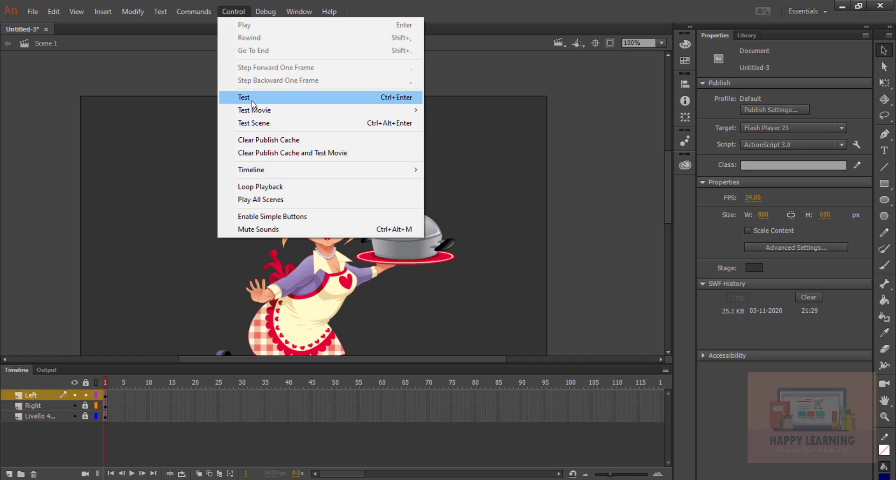
click(254, 100)
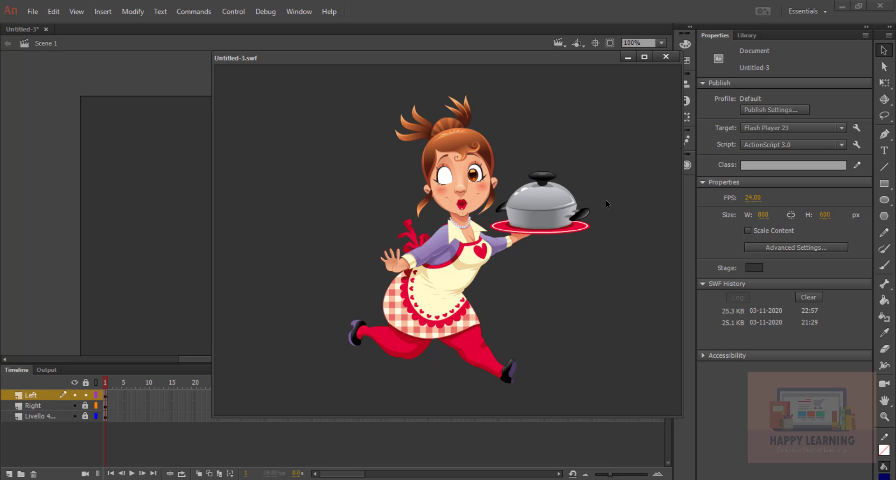
click(666, 58)
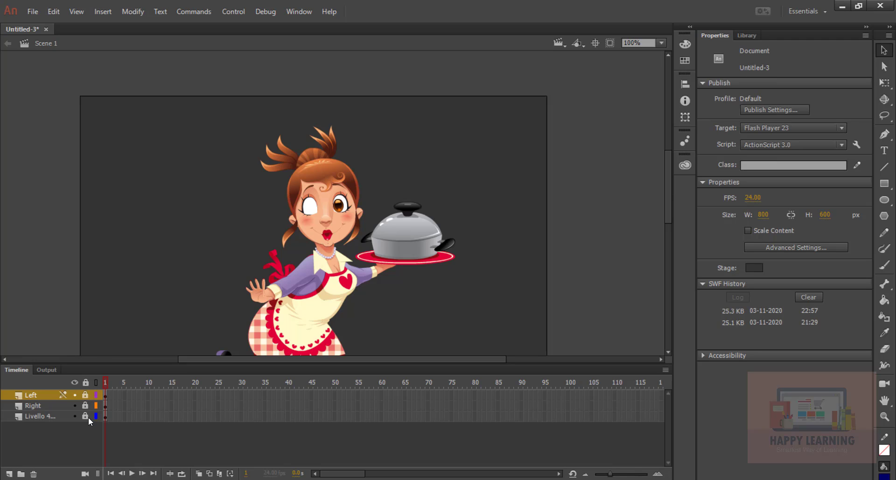
- With the Left layer locked and the Right layer unlocked, convert the white right-eye shape into a movie clip named RightEye
click(46, 407)
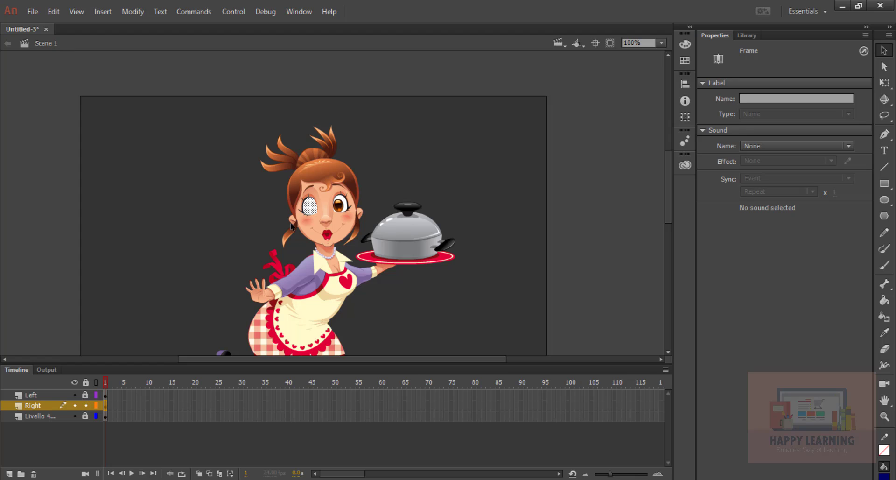
scroll(291, 224, up, 6)
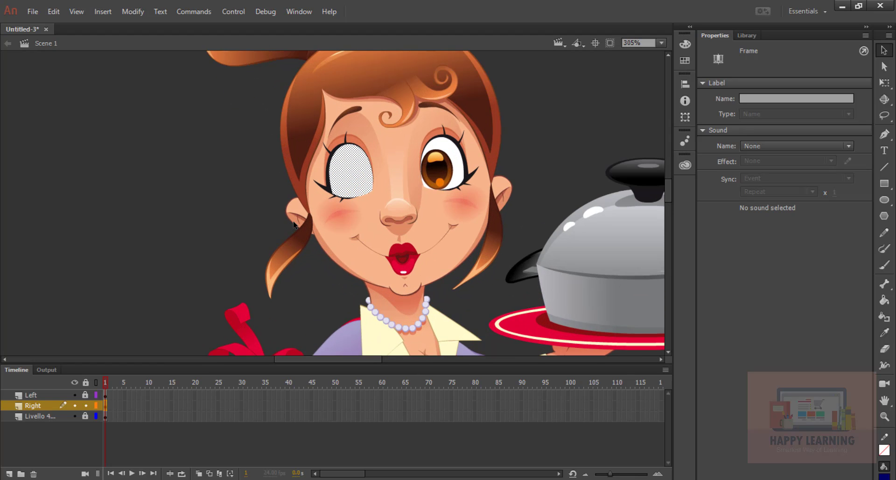
scroll(360, 199, up, 3)
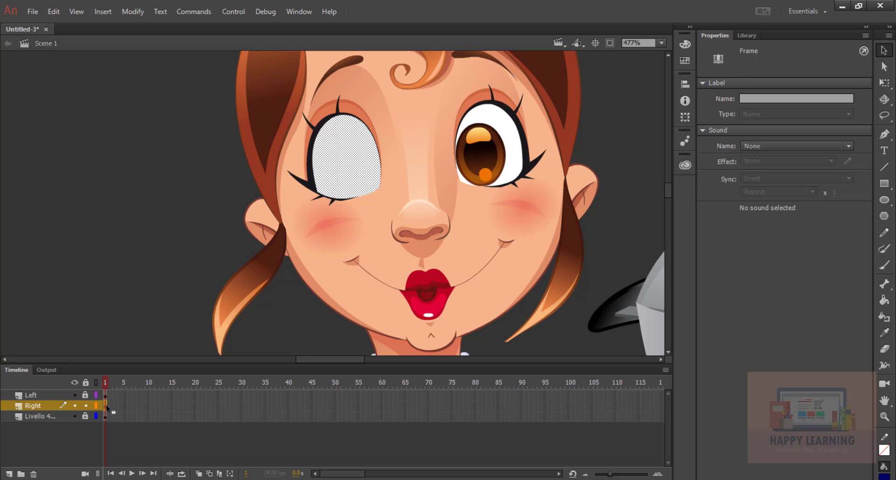
right_click(336, 163)
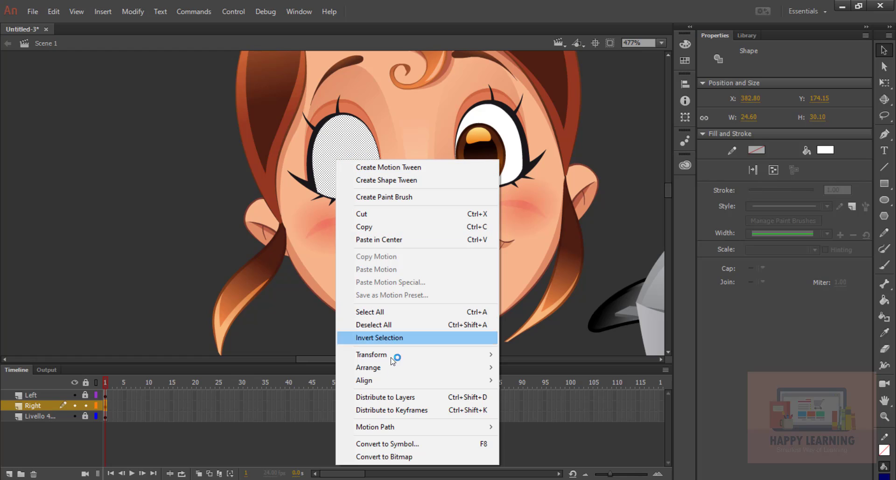
click(381, 446)
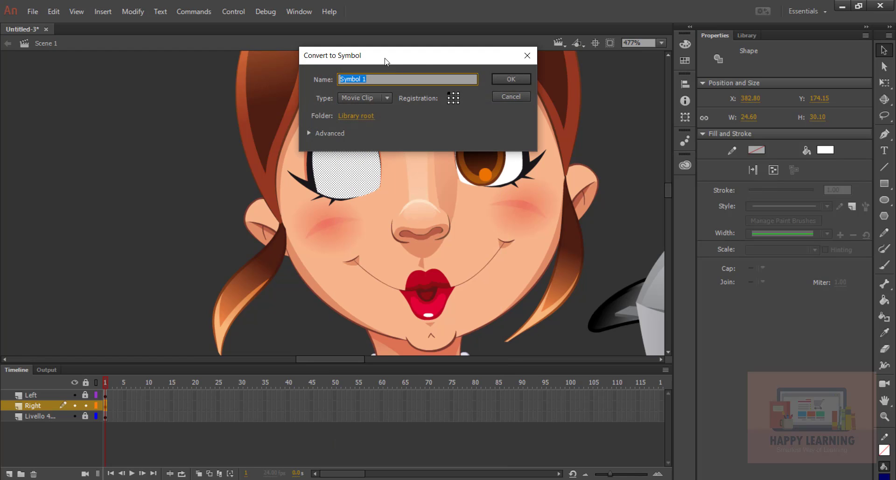
text(Right Eye)
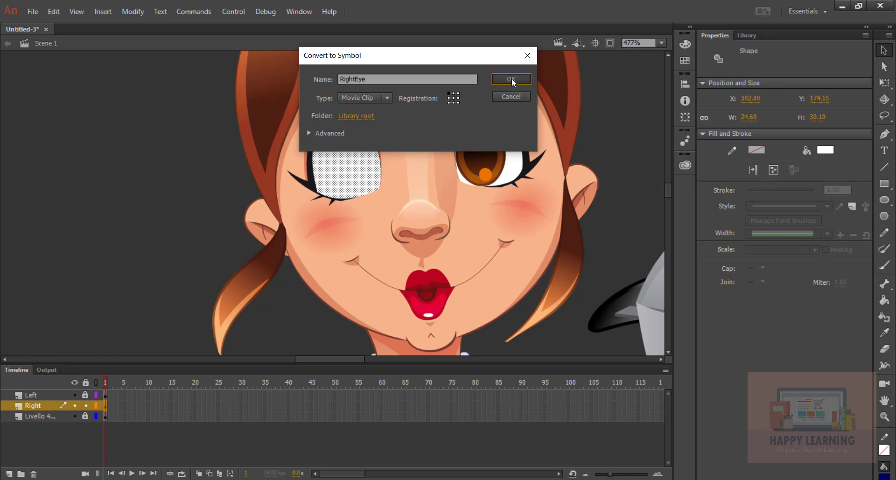
click(498, 79)
- Inside the RightEye clip, add a new layer beneath Layer 1, and hide and lock Layer 1
double_click(345, 180)
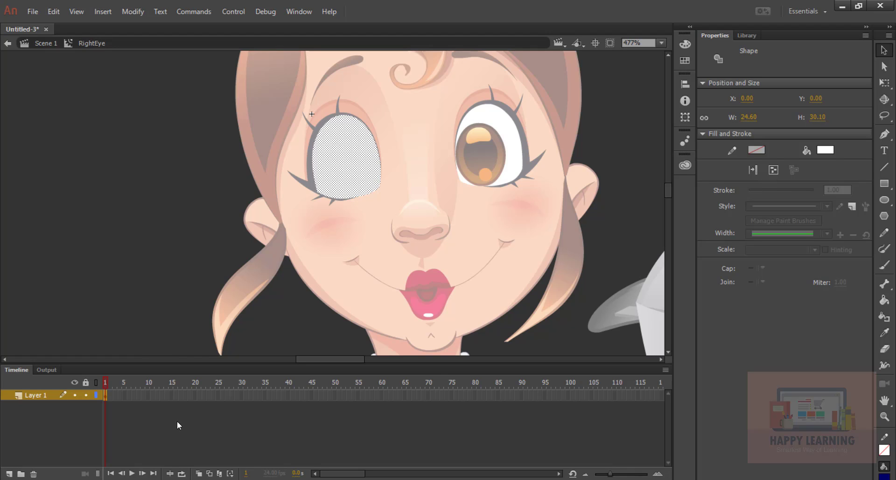
click(8, 474)
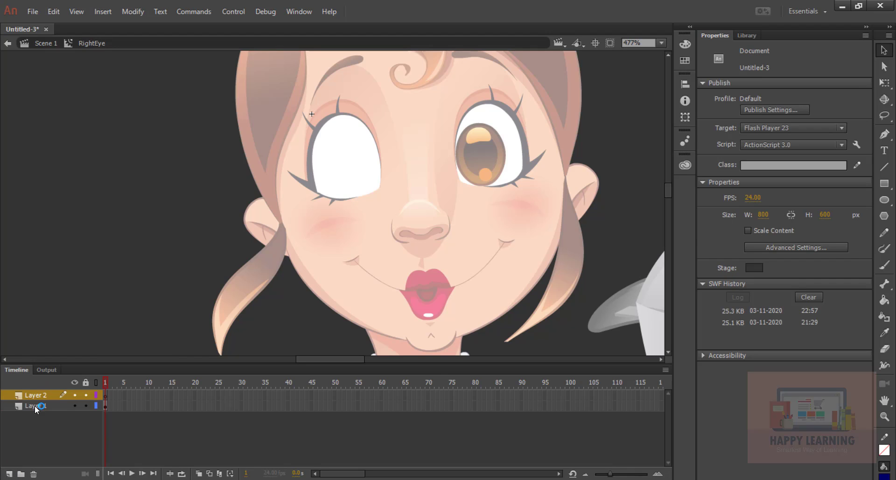
drag(43, 399, 43, 417)
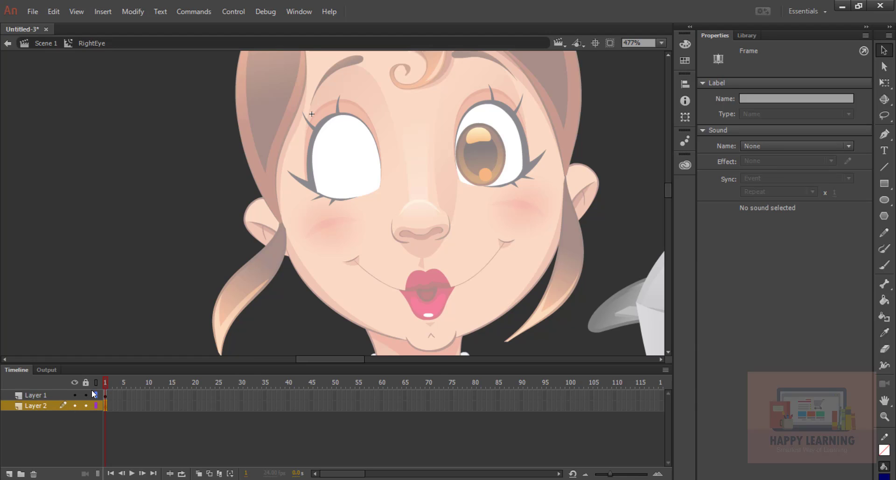
click(74, 395)
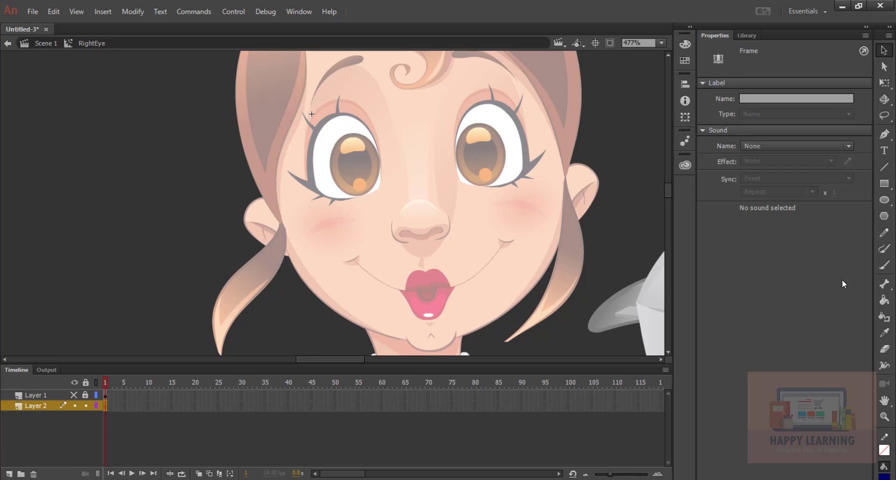
scroll(367, 163, up, 1)
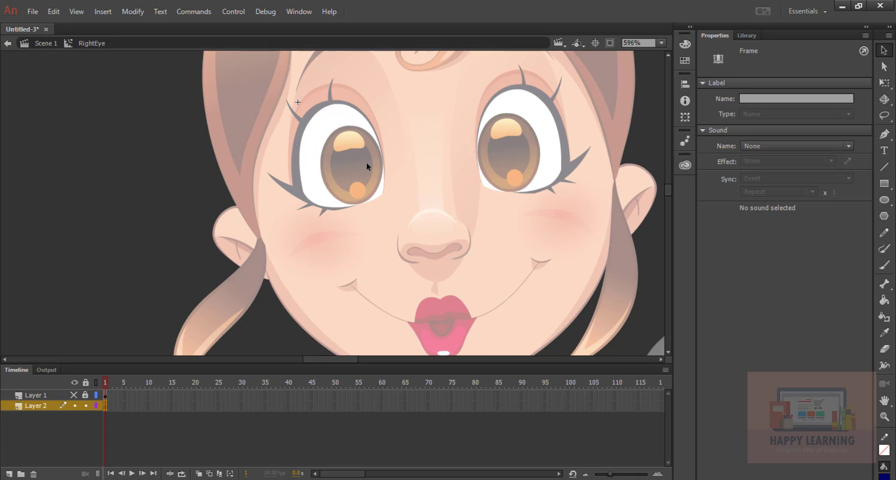
- Draw a dark blue oval about 31 by 38.5 px on Layer 2, covering the whole right eye
scroll(366, 164, up, 2)
drag(490, 76, 481, 143)
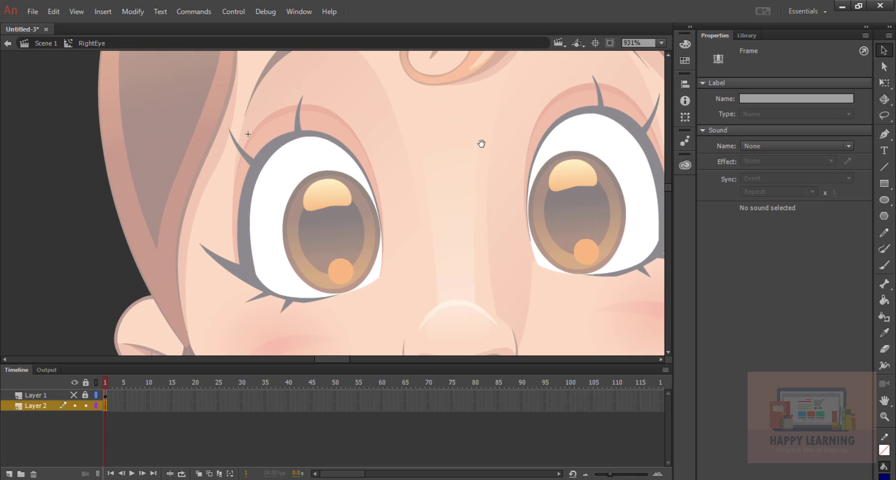
key(o)
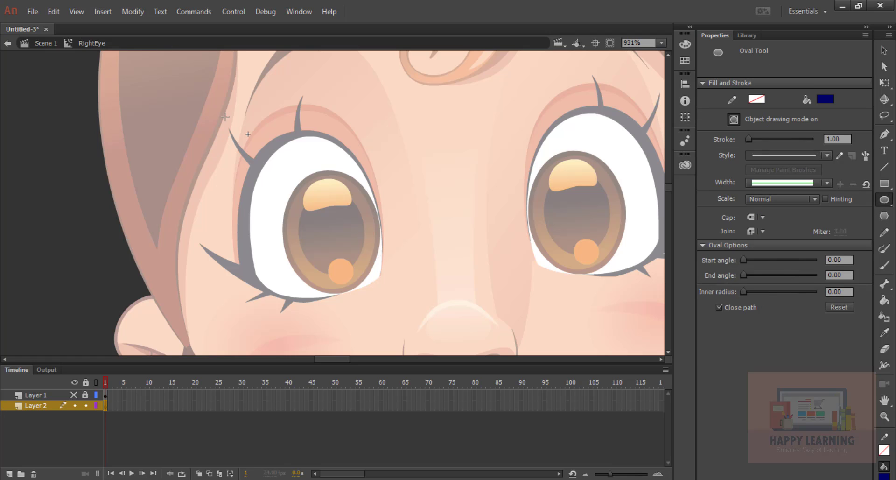
drag(225, 116, 393, 324)
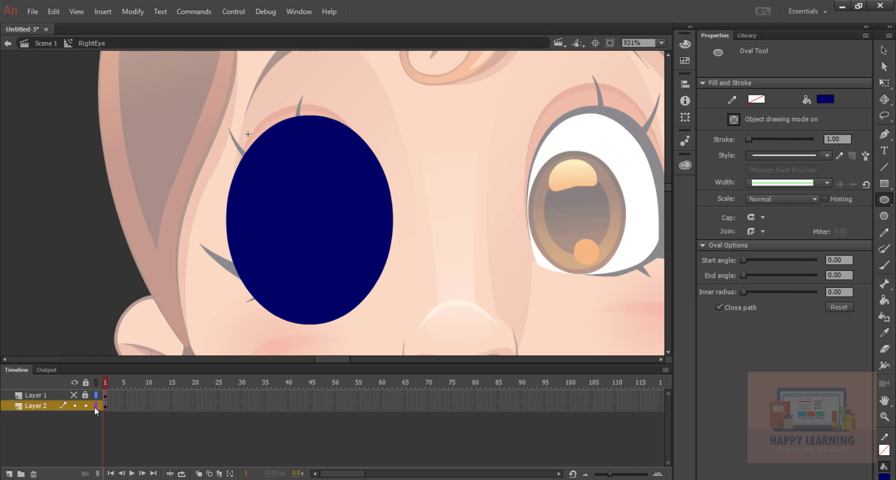
- Using Layer 2's outline view as a guide, shrink the oval to about 27.7 by 35.35 px around the eye, then restore its fill display
click(95, 405)
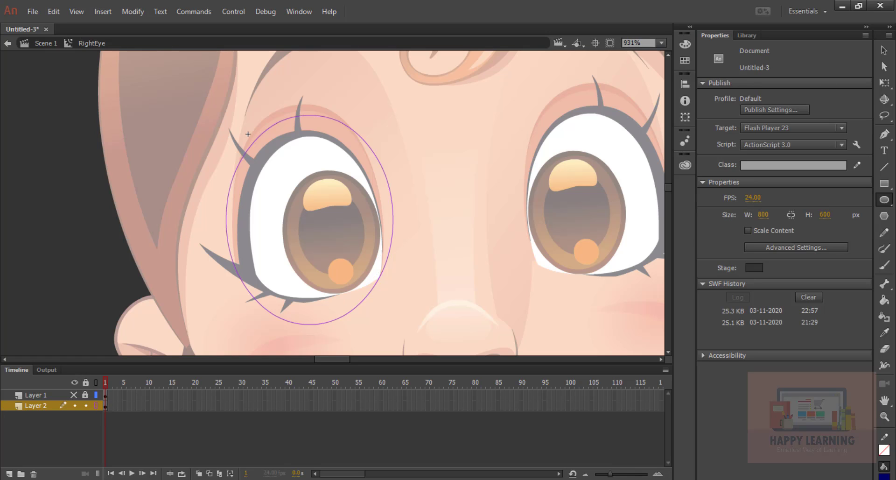
click(885, 82)
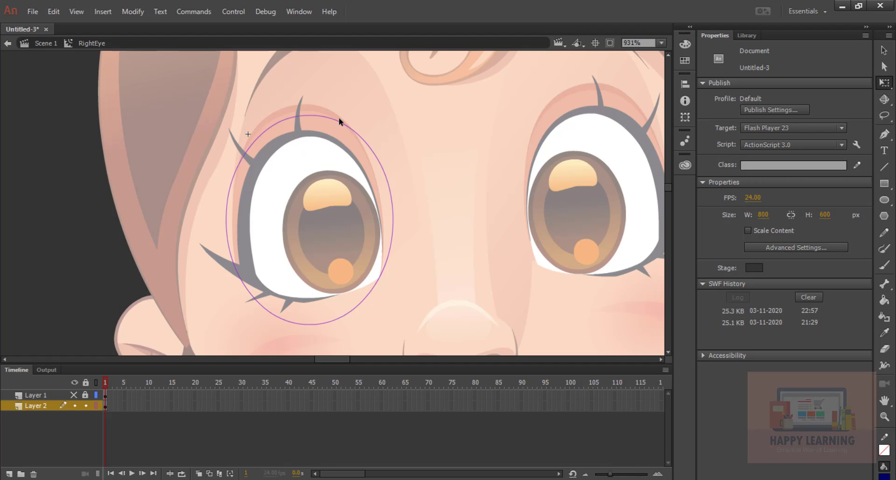
click(386, 223)
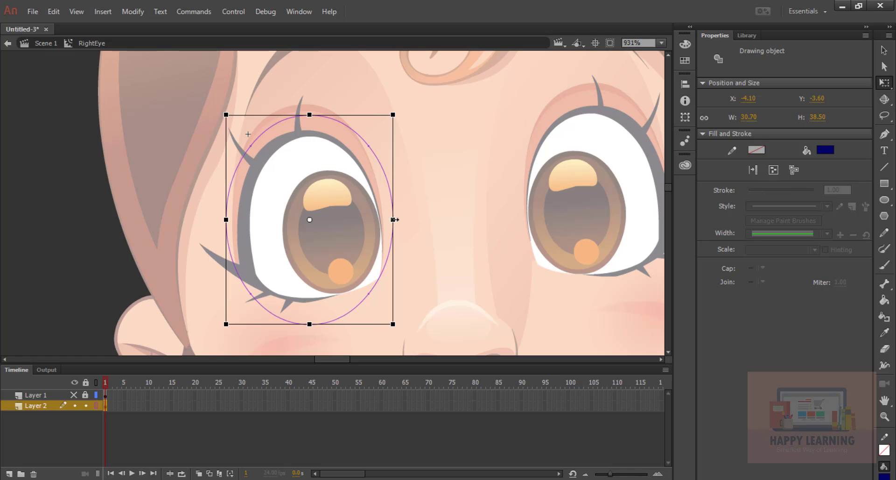
mouse_move(393, 219)
mouse_down()
mouse_move(380, 220)
mouse_move(394, 224)
mouse_up()
drag(226, 220, 241, 218)
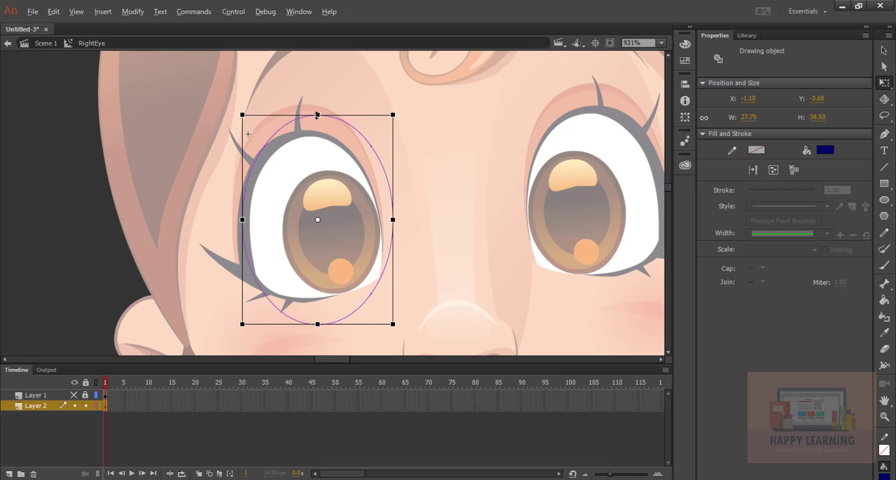
drag(316, 114, 316, 132)
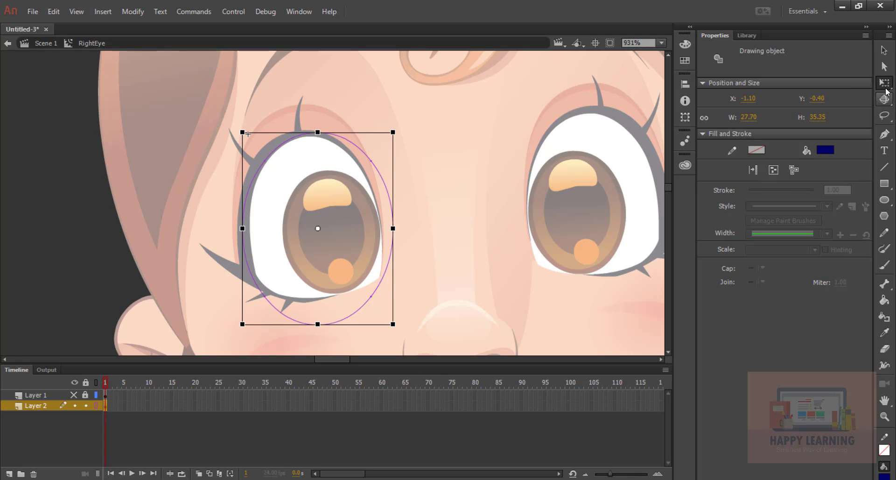
click(96, 405)
click(884, 50)
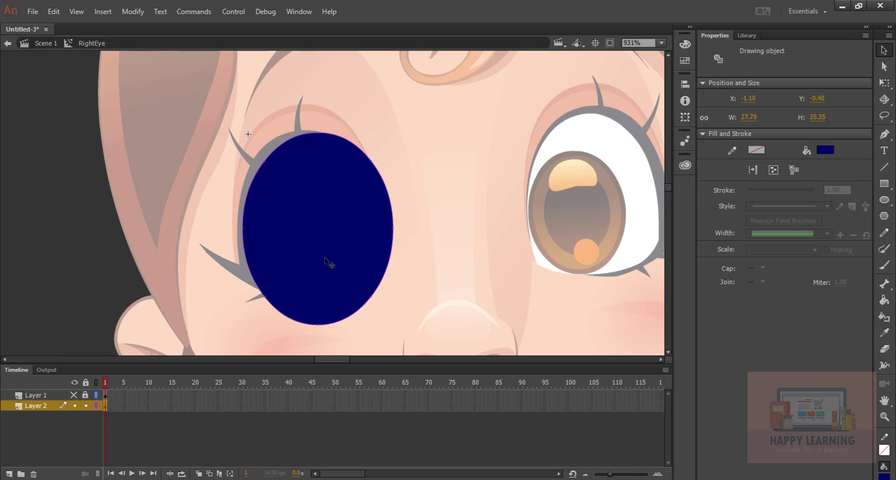
- Create a shape tween on frame 1 of Layer 2
click(104, 406)
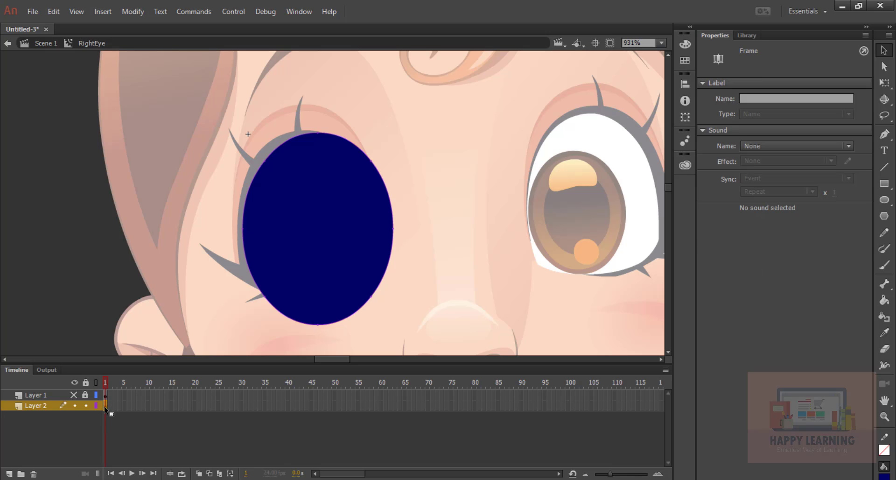
right_click(104, 407)
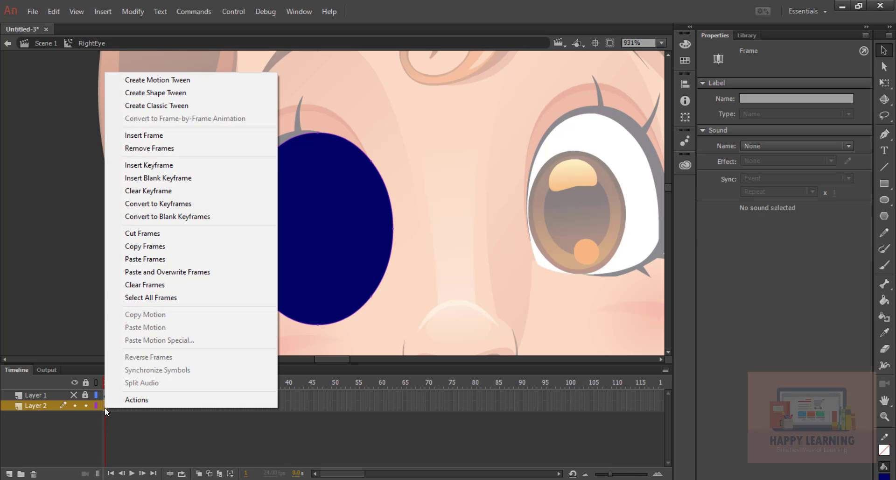
click(150, 93)
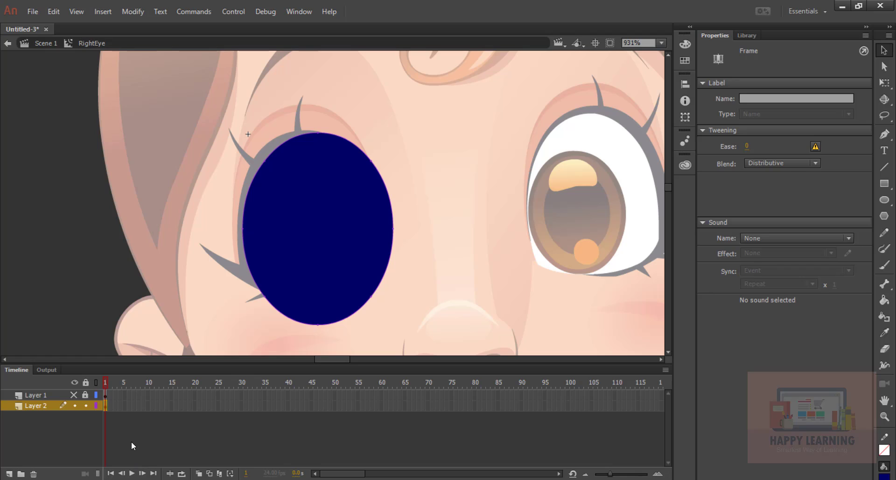
- Extend both layers to frame 10 and insert a keyframe at frame 10 of Layer 2
click(148, 404)
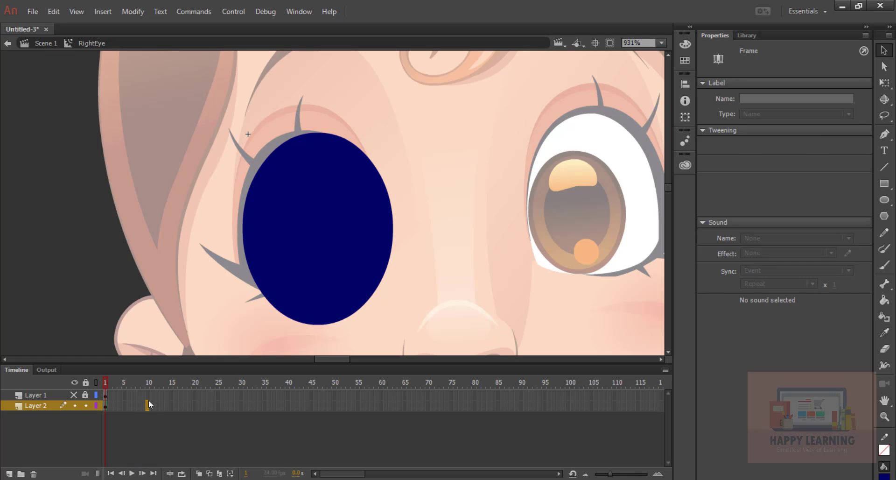
click(148, 392)
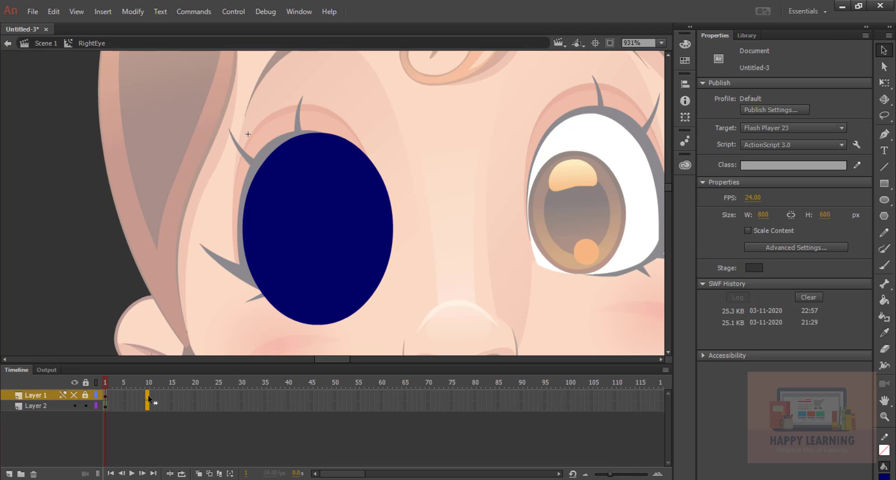
right_click(148, 395)
click(209, 124)
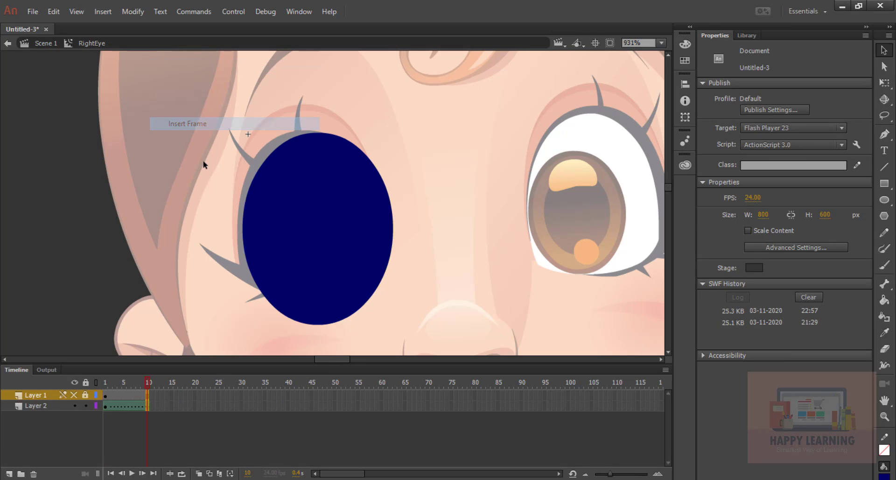
right_click(148, 407)
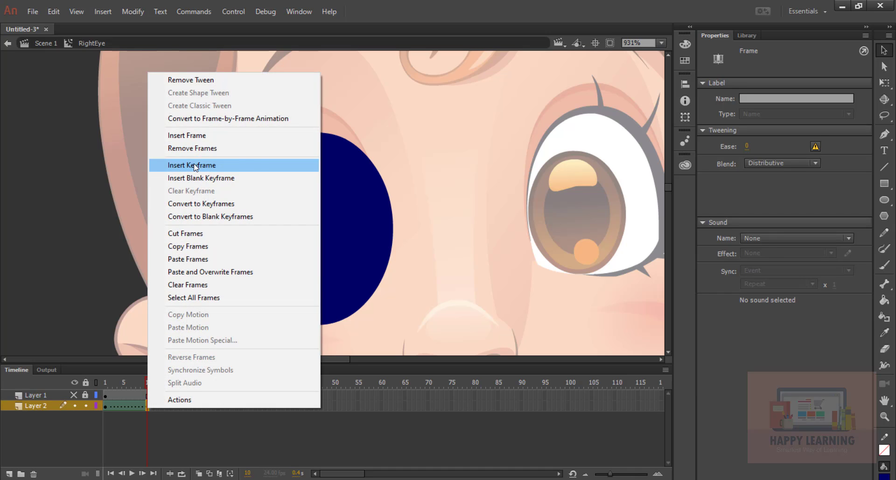
click(193, 166)
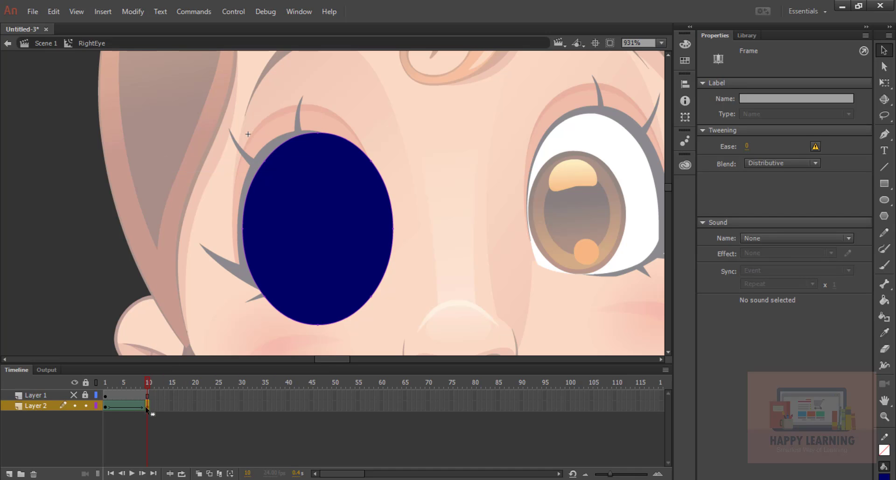
- Break apart the blue oval in the frame 1 and frame 10 keyframes of Layer 2
click(106, 408)
click(309, 266)
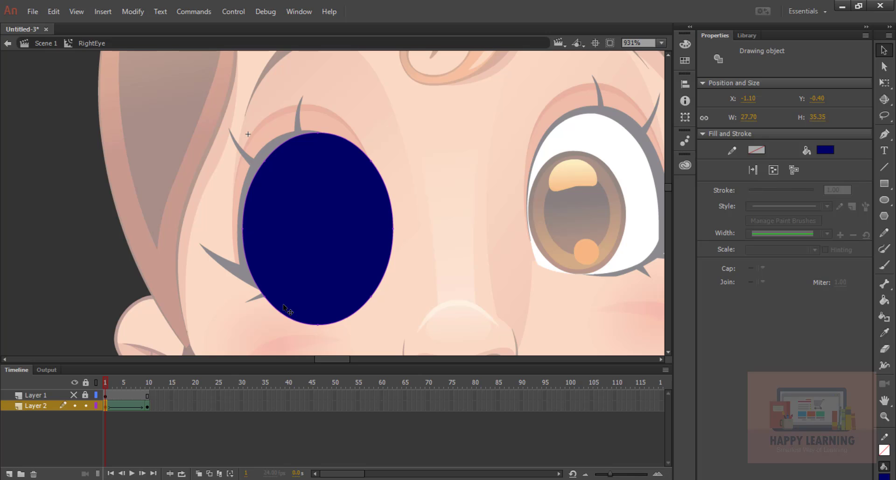
right_click(301, 220)
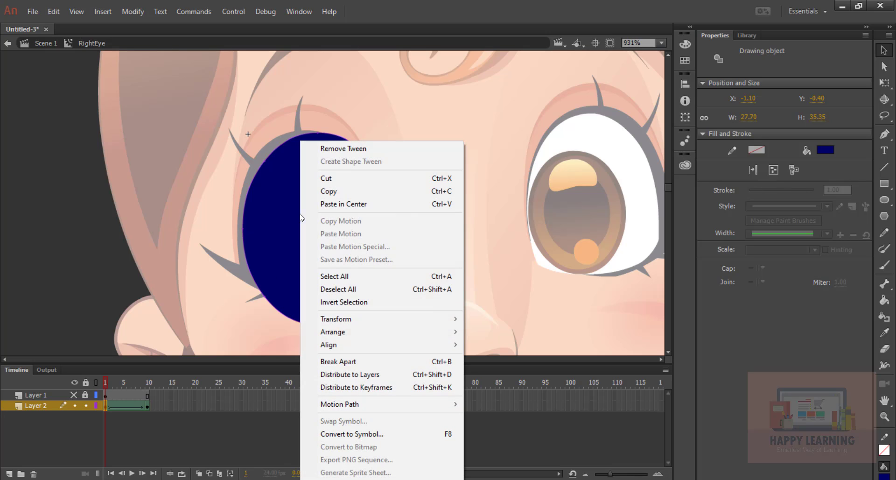
click(353, 361)
click(147, 405)
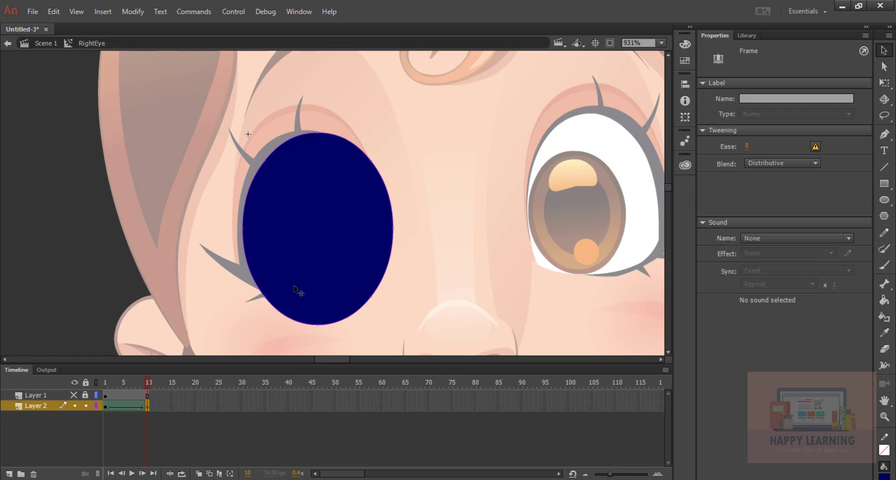
right_click(317, 250)
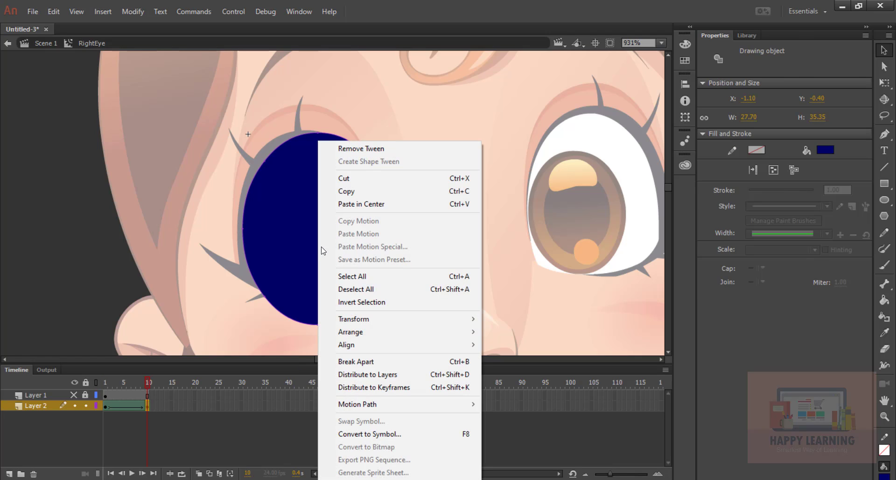
click(353, 361)
- At frame 1 of Layer 2, duplicate the blue oval to one side and fill the copy with green
drag(132, 382, 97, 388)
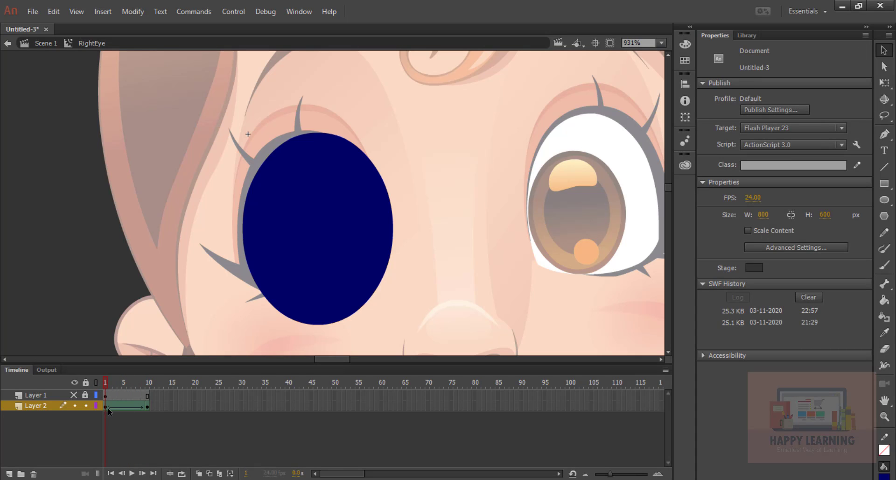
click(107, 407)
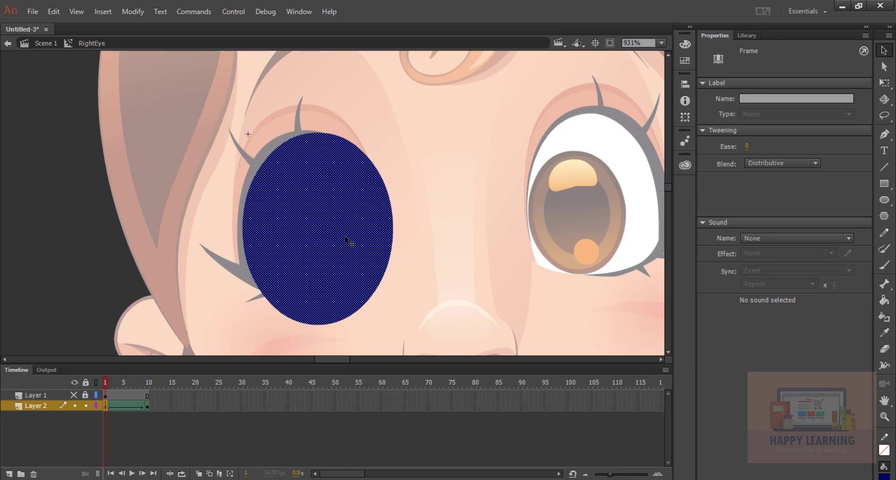
drag(326, 210, 518, 207)
click(826, 150)
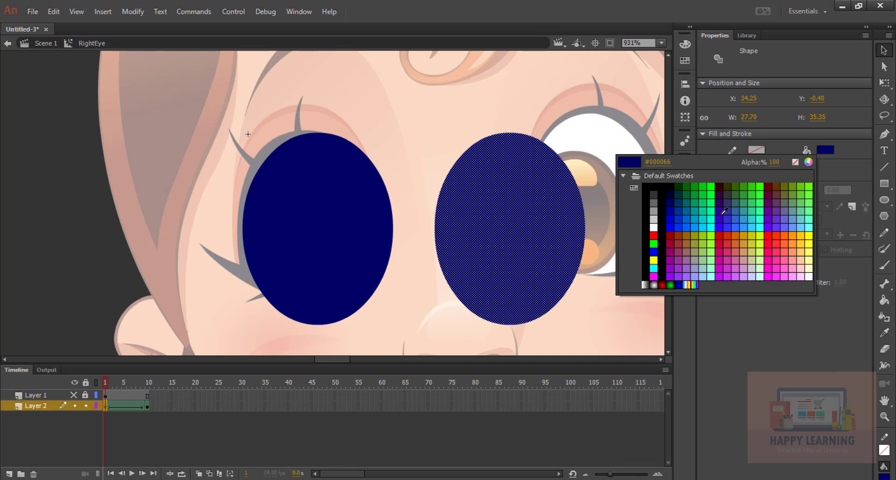
click(710, 187)
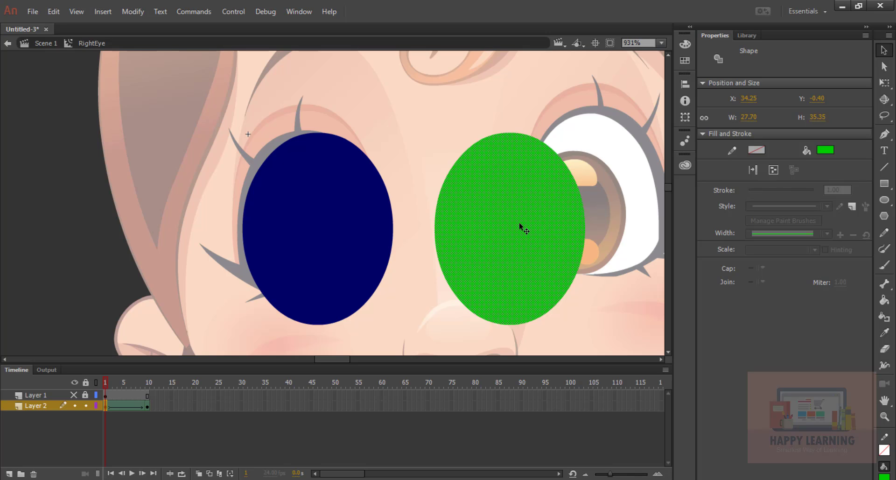
- Place the green oval over the blue one, slightly lower, and widen it to about 29.9 px so only a thin upper edge stays uncovered
drag(522, 225, 346, 213)
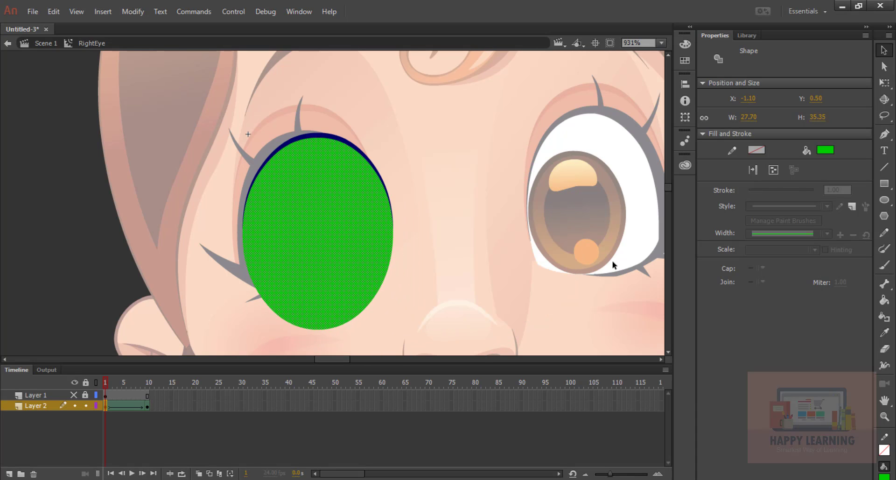
key(q)
drag(392, 231, 402, 228)
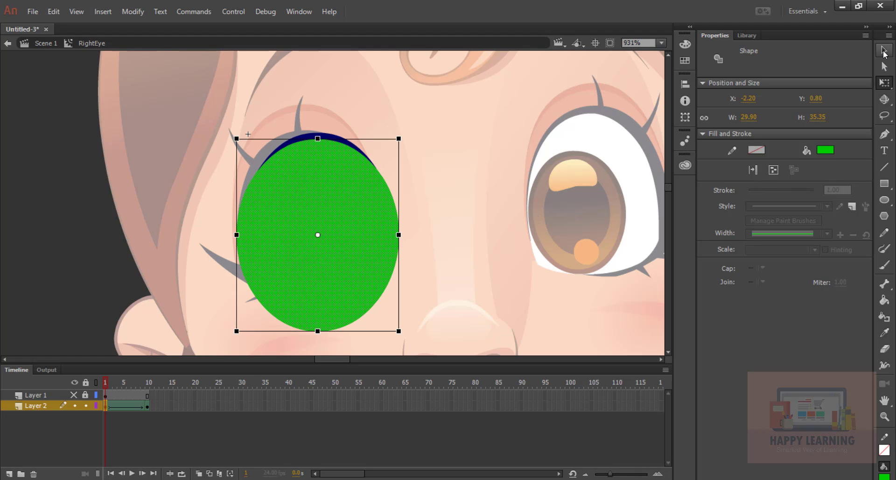
click(884, 52)
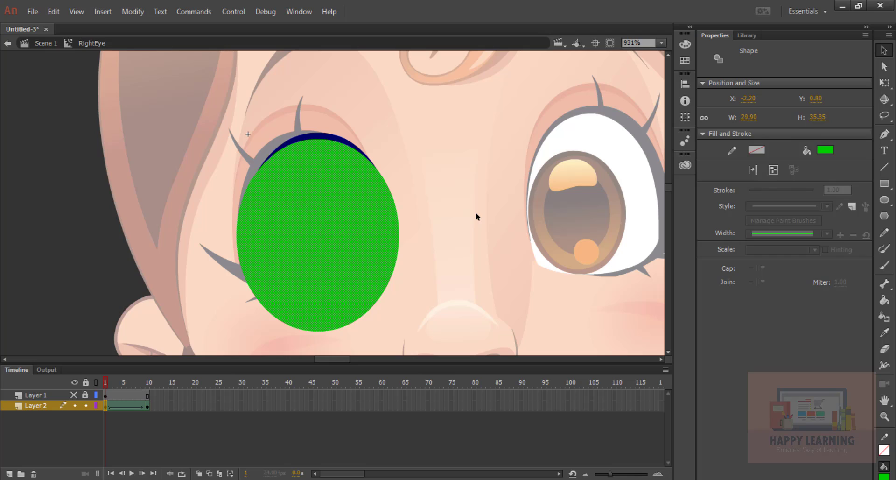
- Cut the blue oval with the green one at frame 1 and delete the green shape, leaving a thin crescent along the upper lid
click(476, 216)
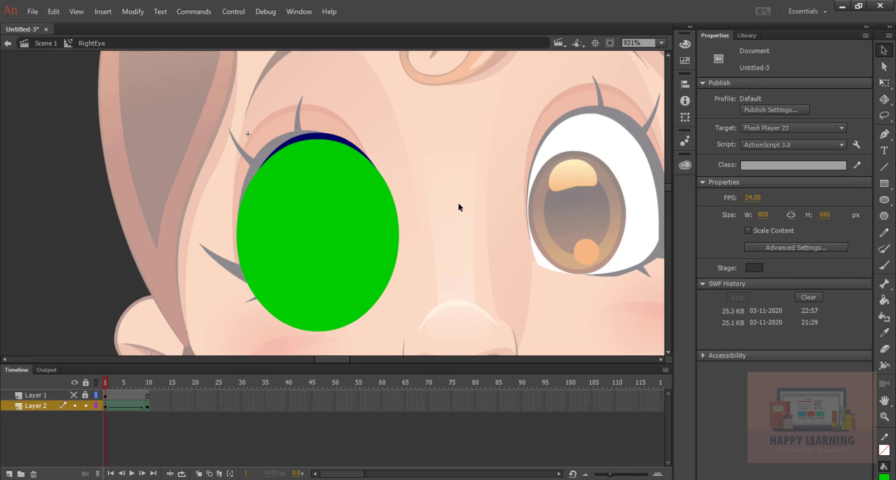
click(329, 233)
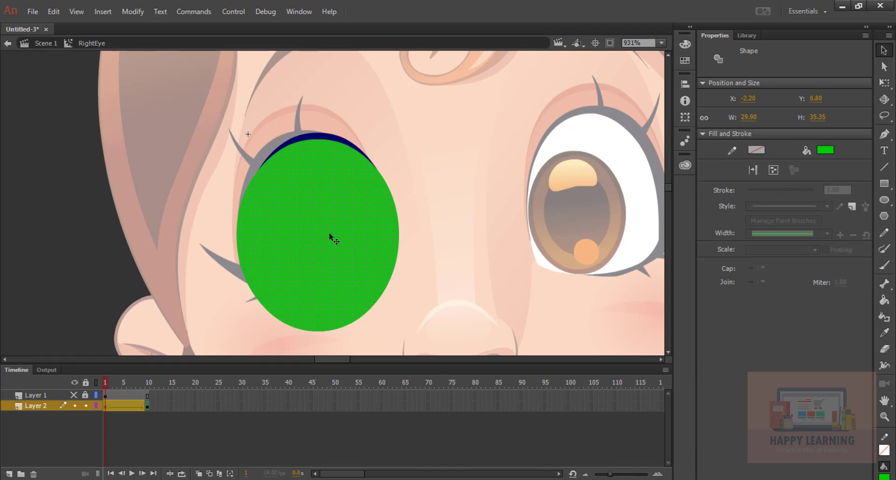
key(Delete)
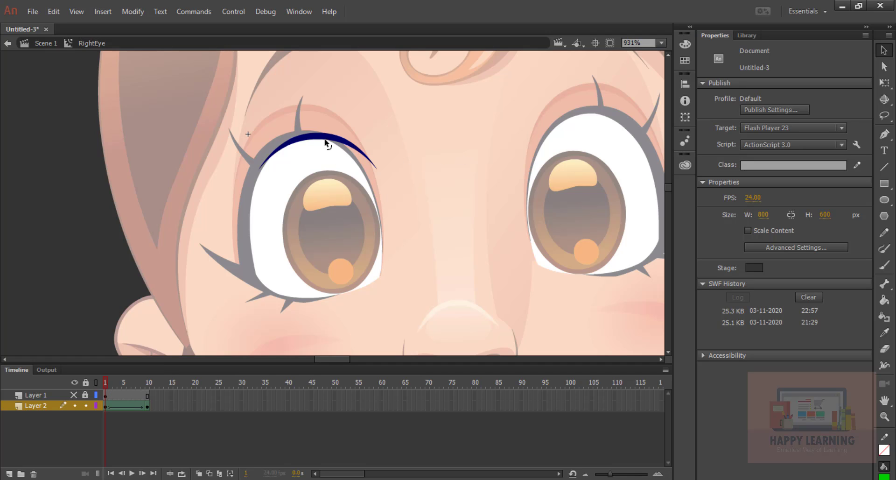
- Show and unlock Layer 1, check the eyelid at frame 10, and turn Layer 1 into a mask for Layer 2
click(73, 394)
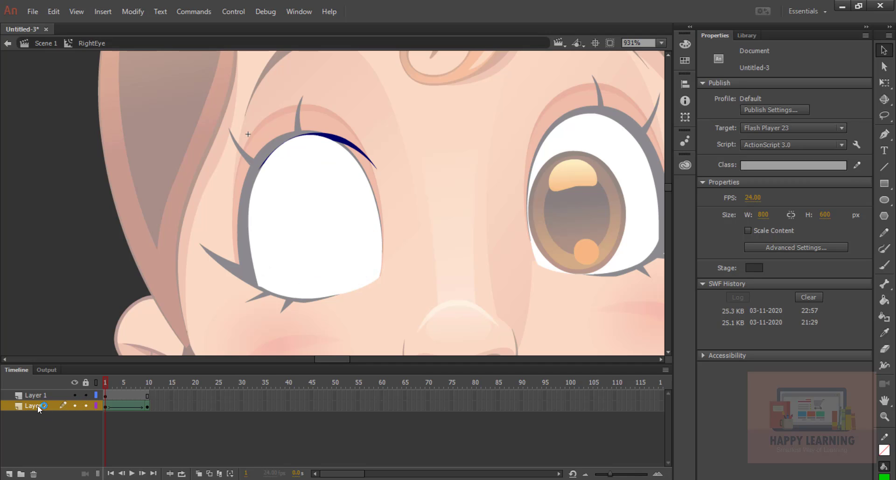
drag(126, 382, 162, 382)
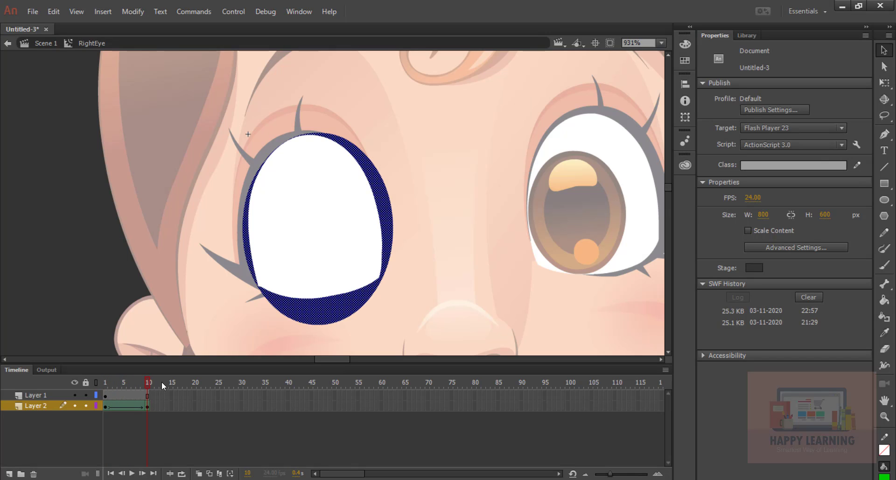
right_click(32, 394)
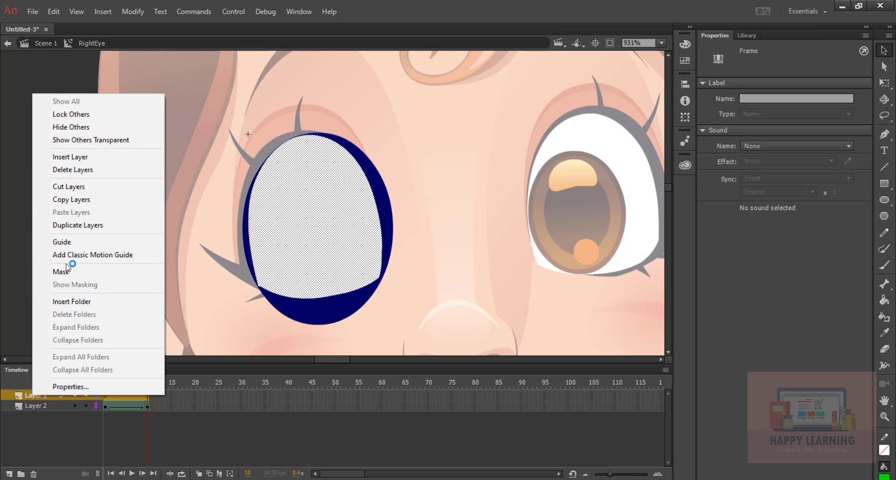
click(70, 271)
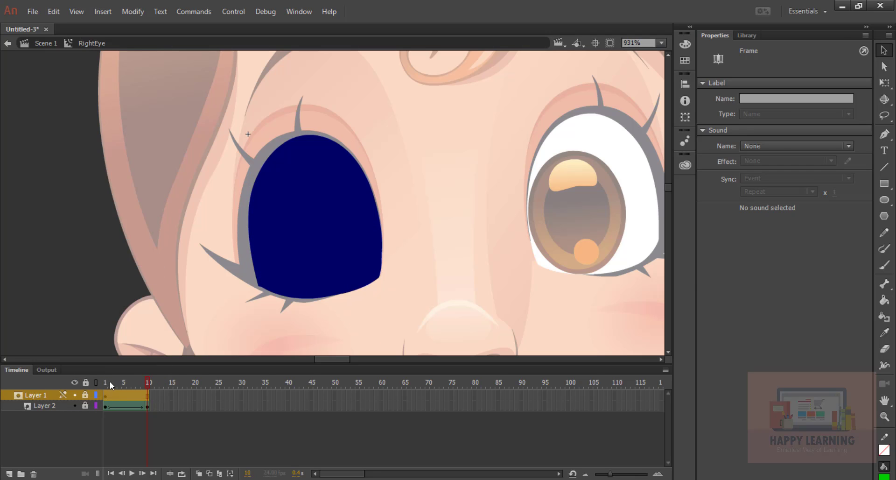
- Scrub through the eyelid tween and remove frames from both layers so the closed-eye keyframe falls on frame 5
click(90, 381)
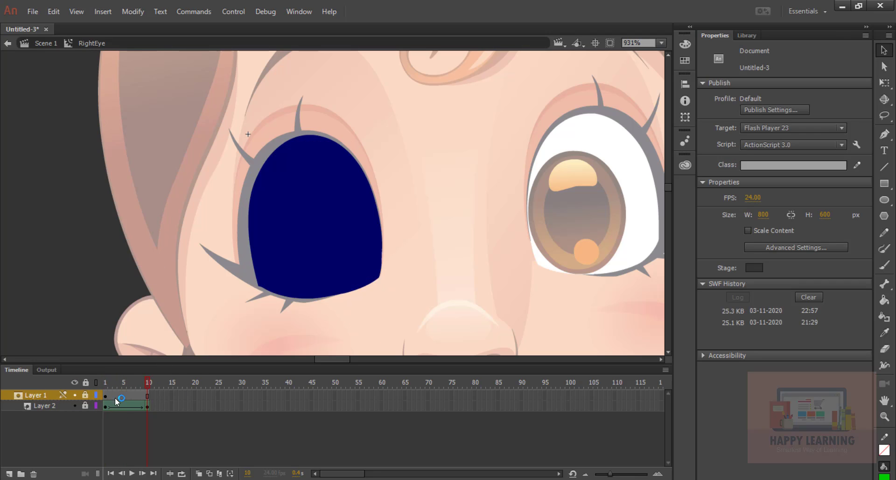
click(184, 408)
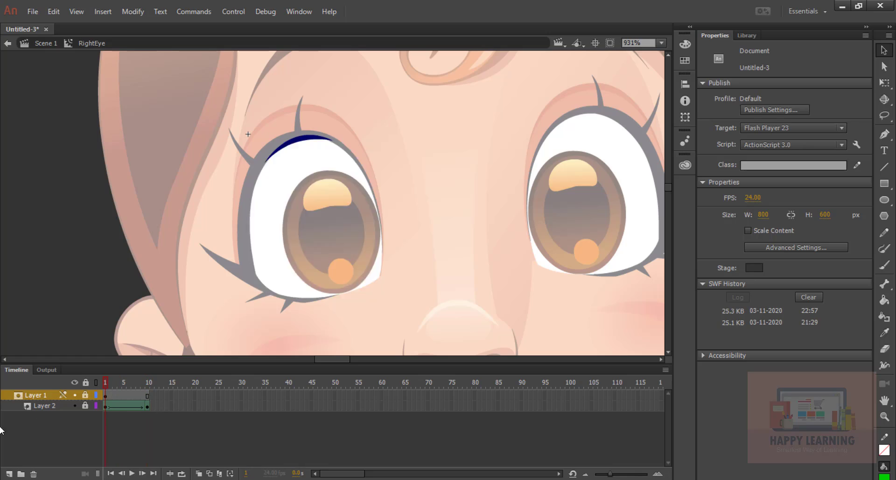
scroll(215, 259, up, 2)
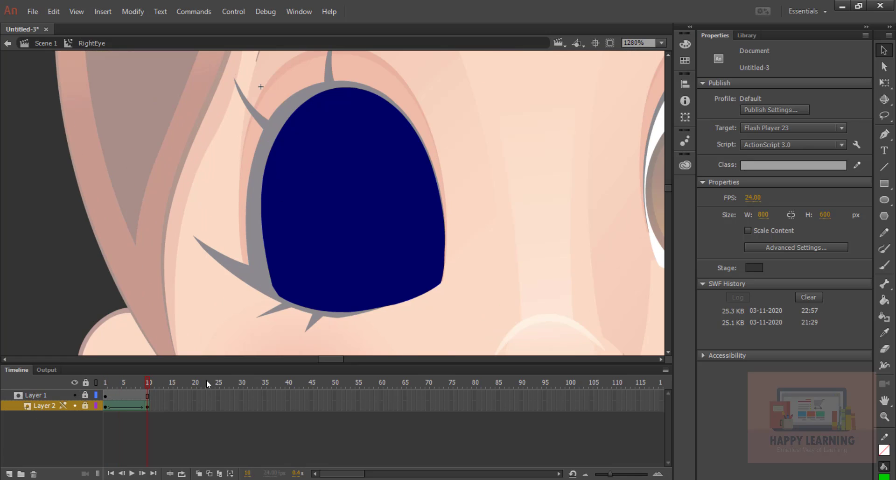
click(124, 382)
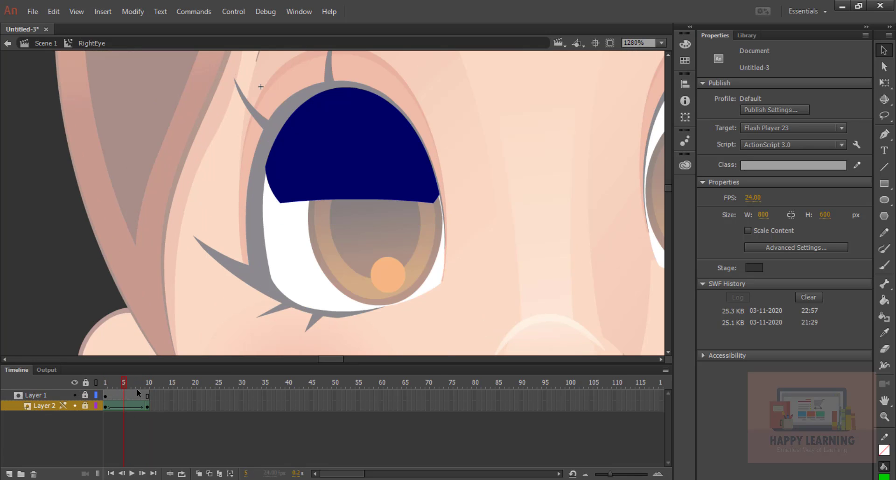
key(shift+F5)
key(shift+F5)
key(shift+F5)
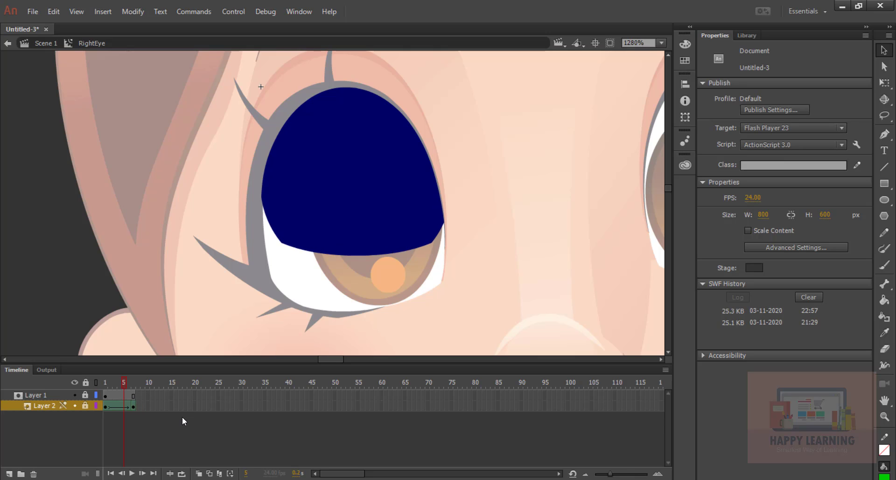
key(shift+F5)
key(shift+F5)
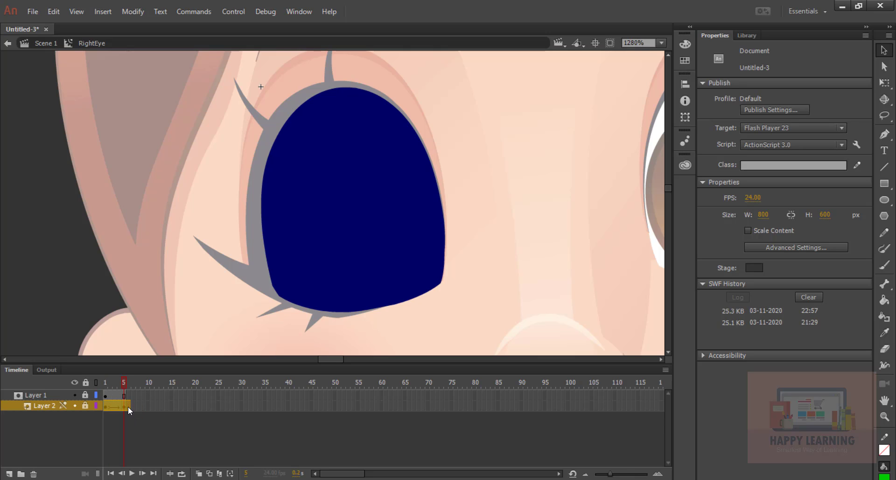
- Copy Layer 2's frames 1 to 5 and paste them starting at frame 6
right_click(116, 406)
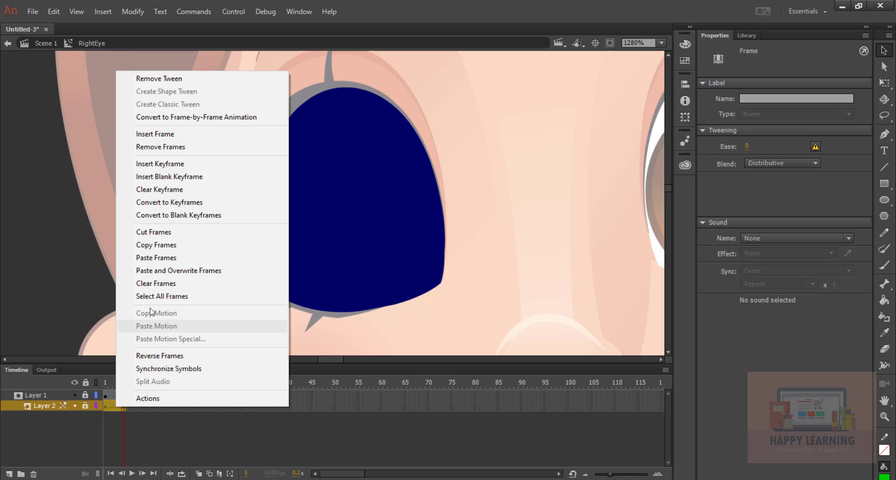
click(156, 245)
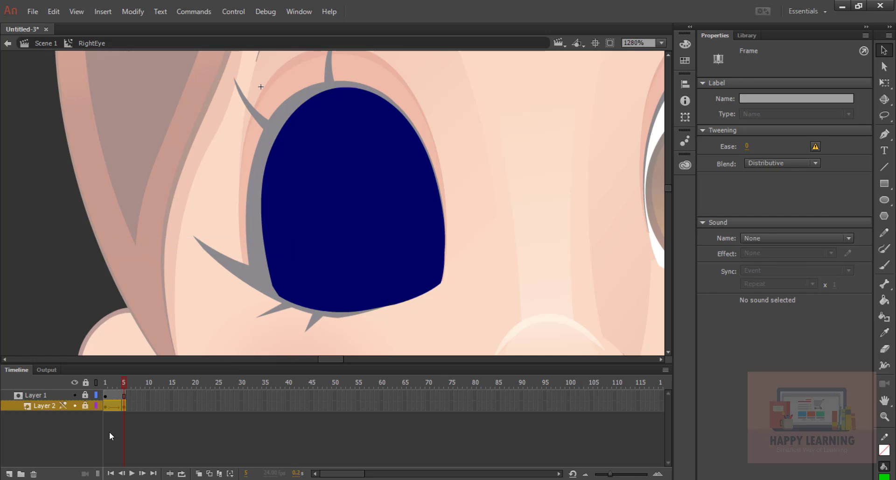
right_click(129, 407)
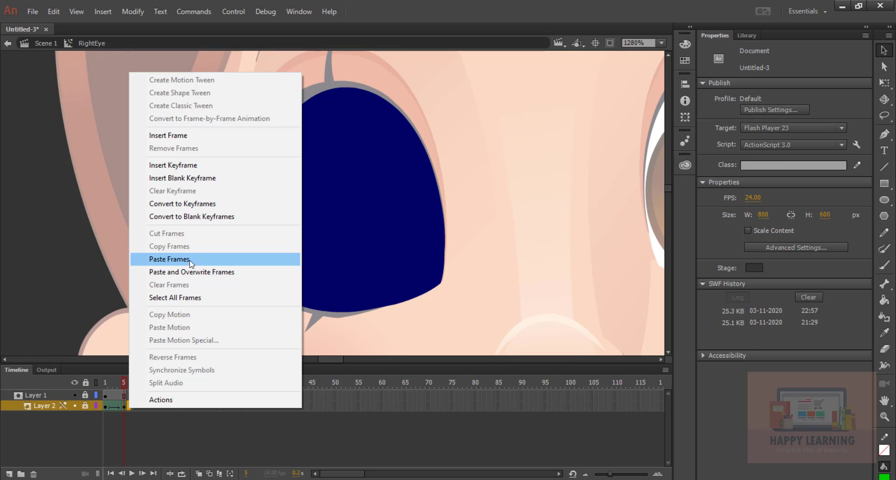
click(190, 260)
- Reverse the pasted frames 6 to 10 on Layer 2 so the eyelid opens again
click(145, 396)
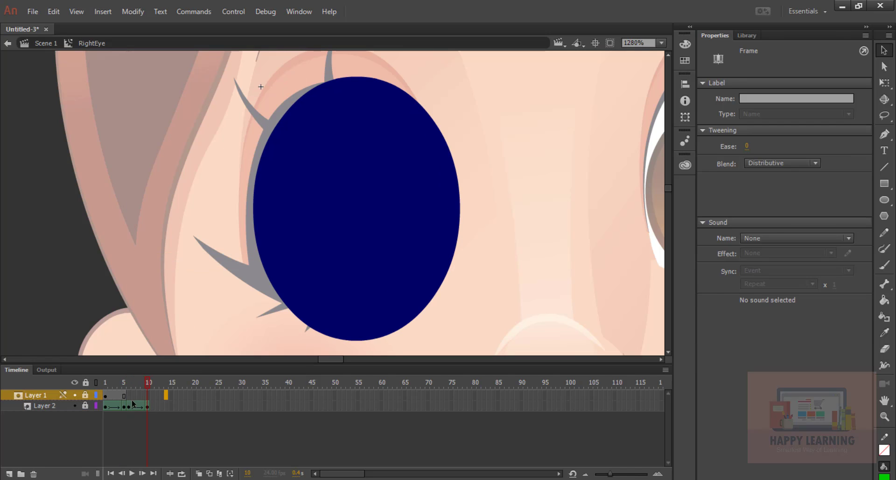
drag(128, 404, 147, 407)
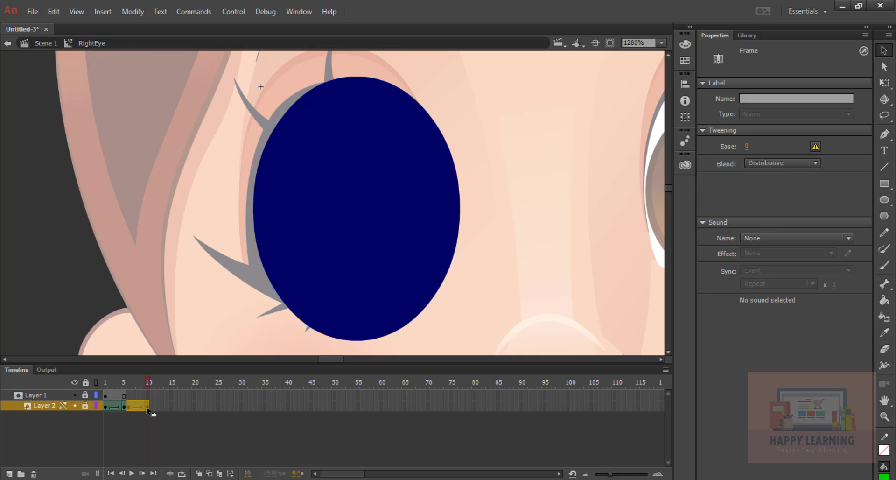
right_click(141, 406)
click(184, 354)
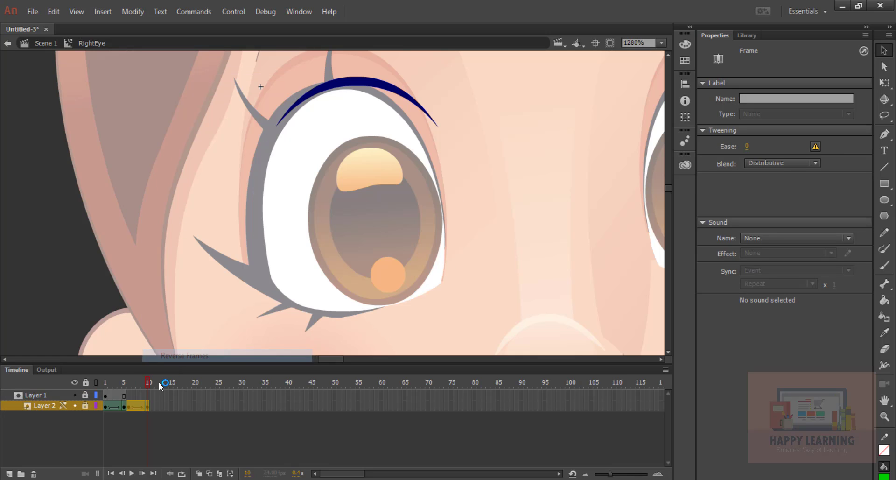
- Extend the Layer 1 mask to frame 10, play the blink from frame 1, and unlock Layer 2
click(148, 394)
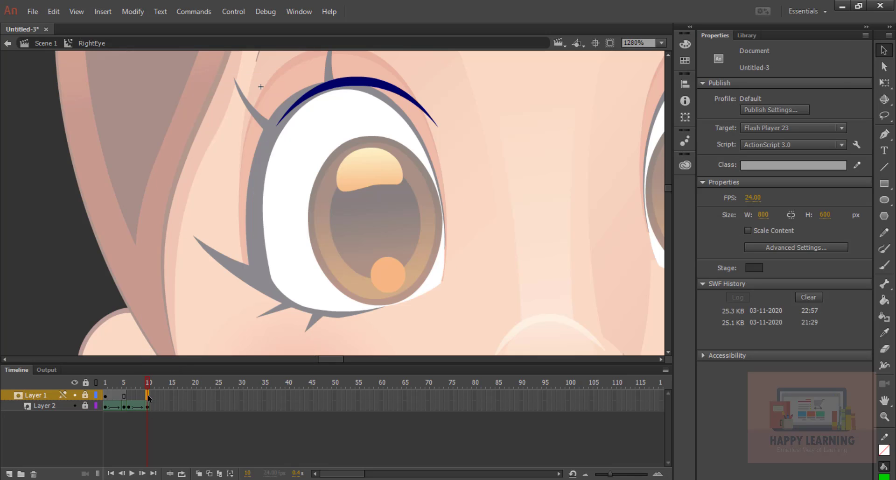
key(F5)
click(105, 382)
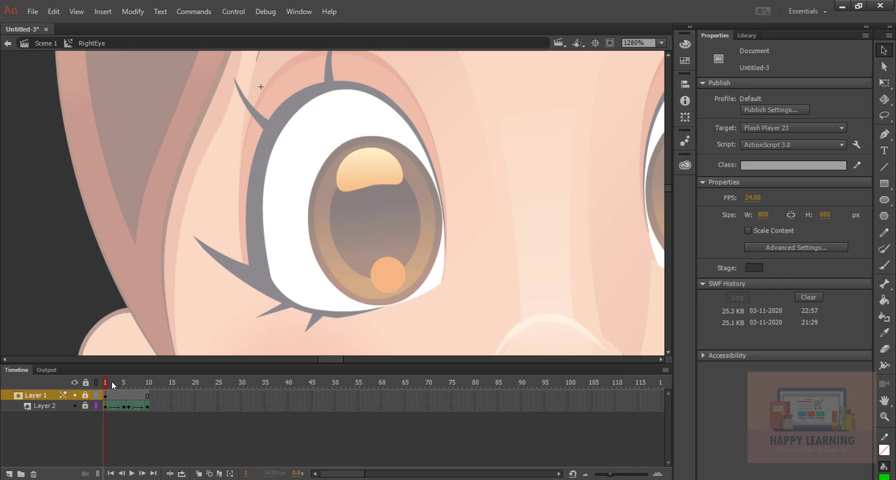
key(Return)
key(Return)
key(Return)
key(Return)
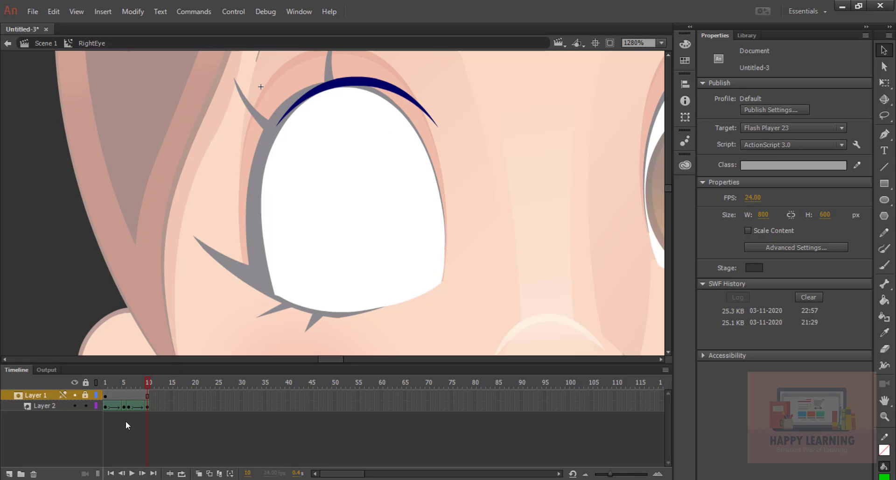
- Change the fill of the eyelid crescent at frame 1 of Layer 2 to black
click(107, 407)
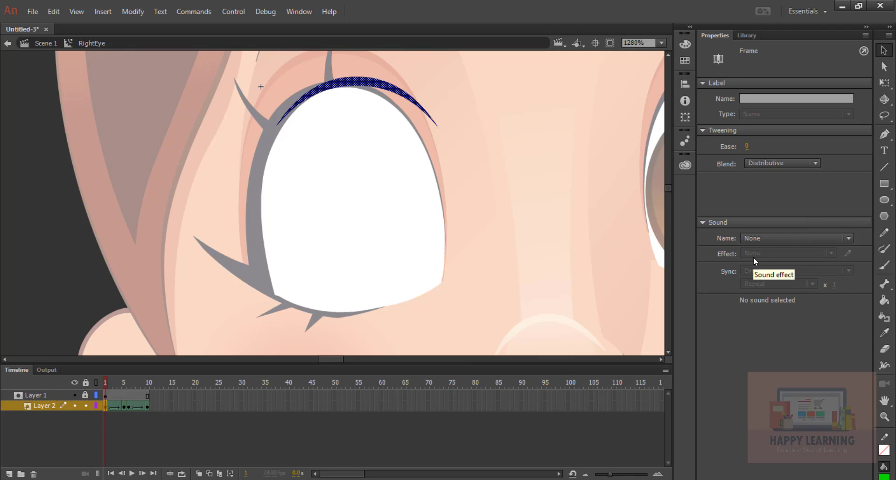
click(366, 85)
click(824, 148)
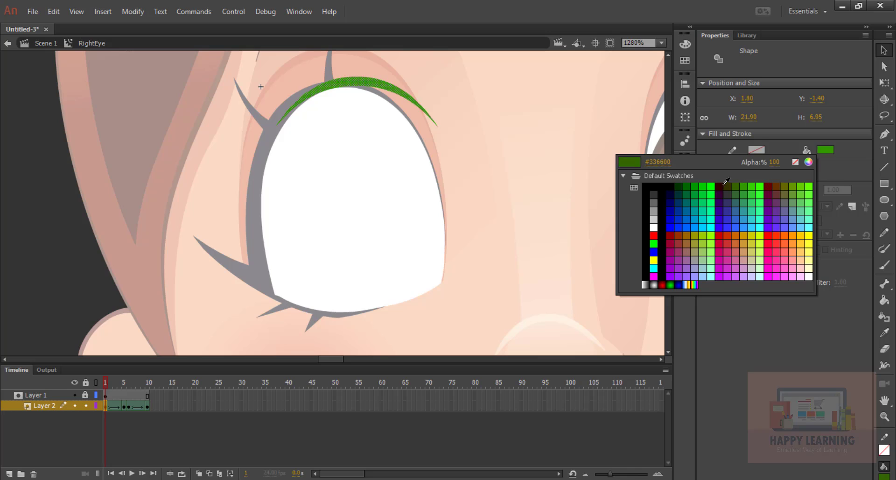
click(672, 182)
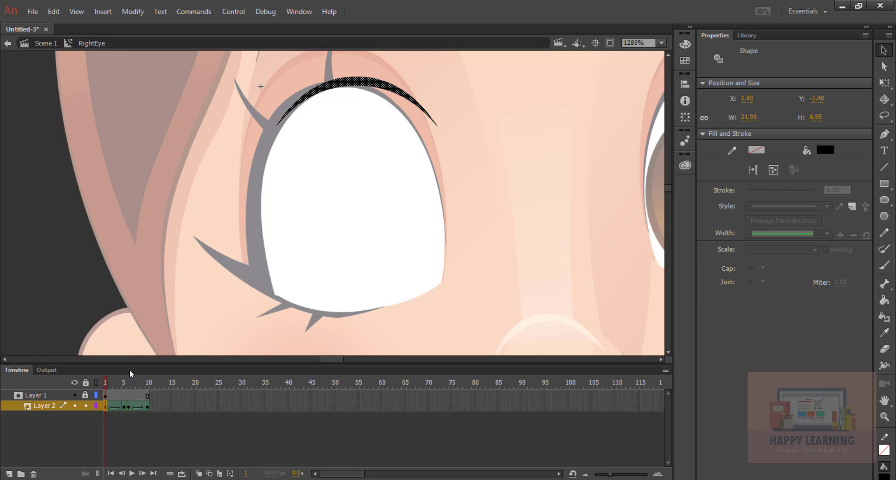
- Change the fill of the closed eyelid oval at frame 5 of Layer 2 to black
click(123, 405)
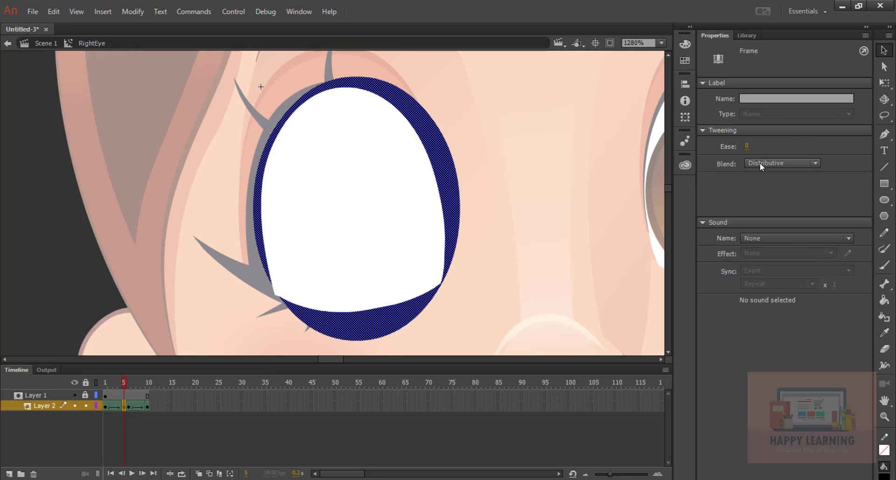
click(444, 177)
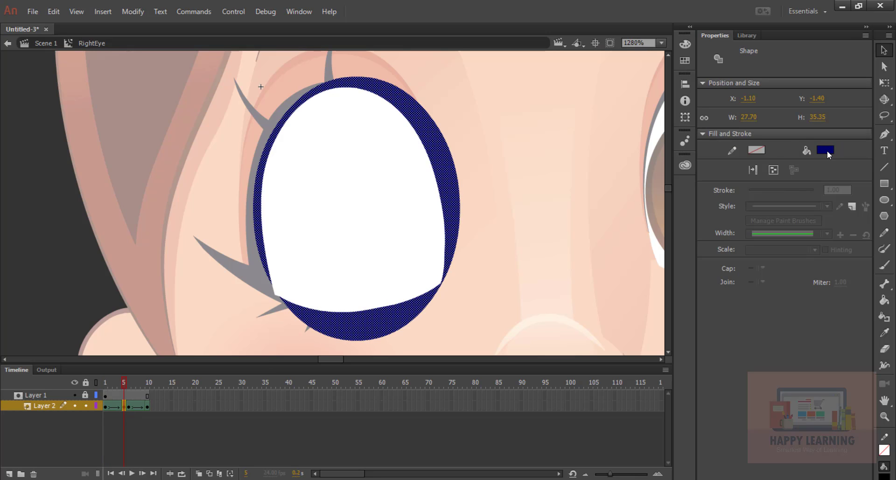
click(826, 149)
click(653, 184)
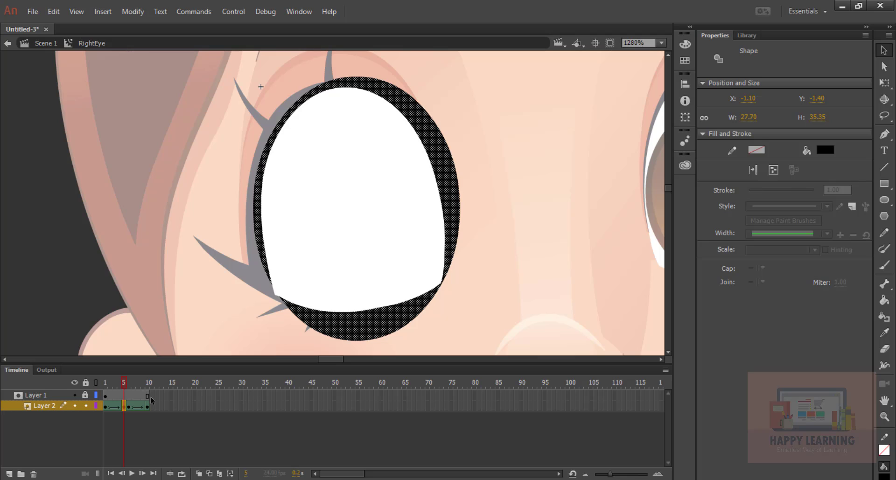
- Fill the eyelid oval at frame 6 of Layer 2 with black
click(129, 406)
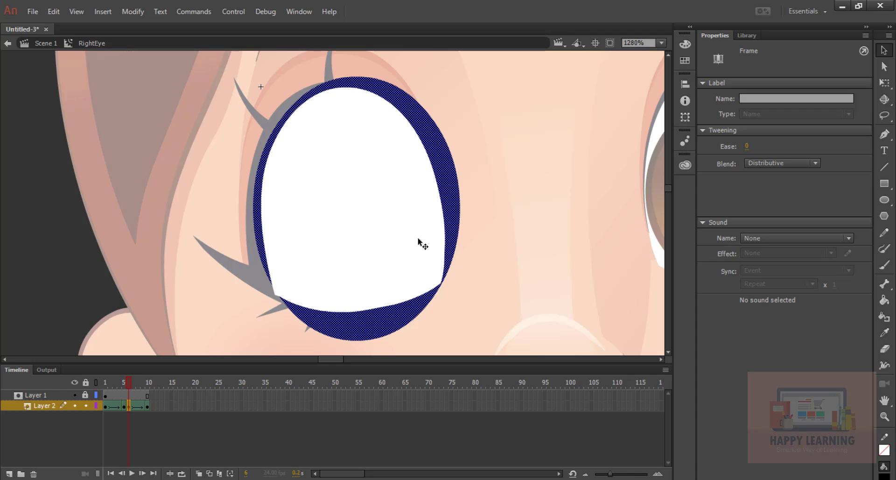
click(438, 144)
click(824, 149)
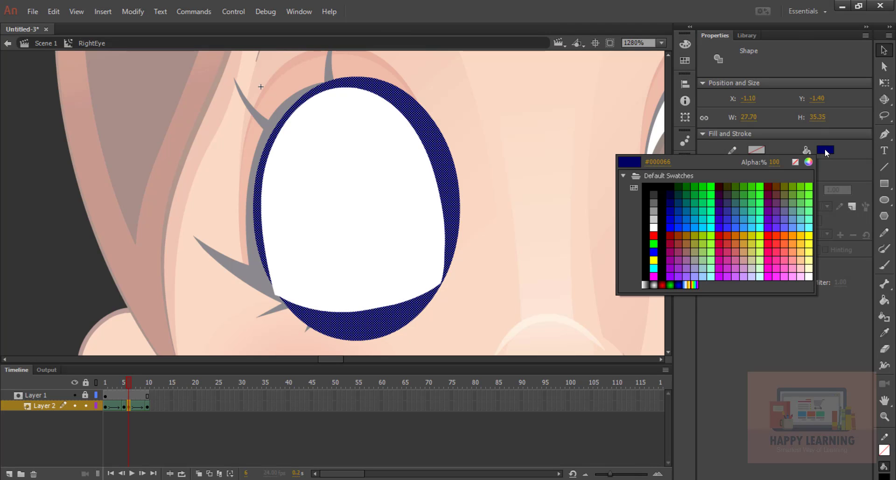
click(671, 184)
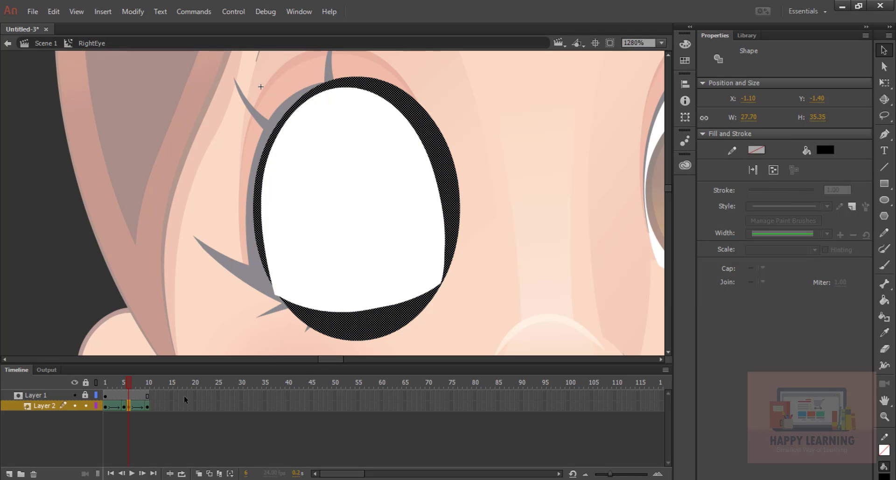
- Fill the eyelid crescent at frame 10 of Layer 2 with black and return to frame 1
click(147, 407)
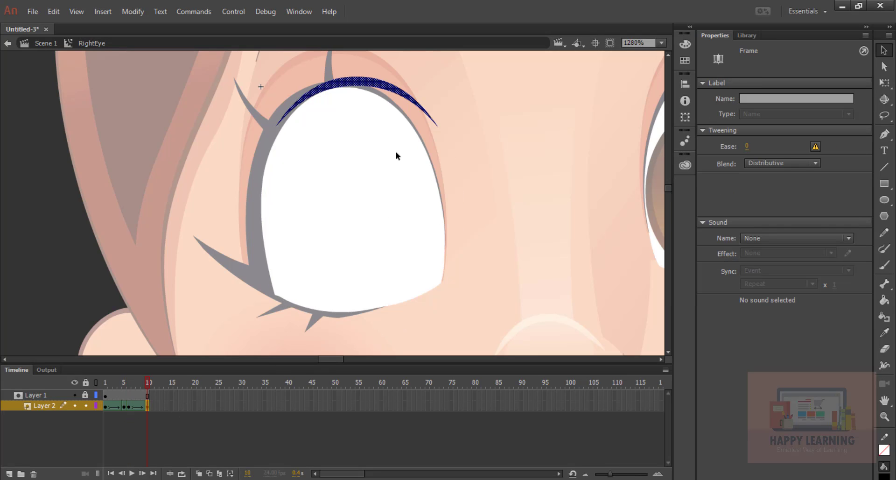
click(391, 89)
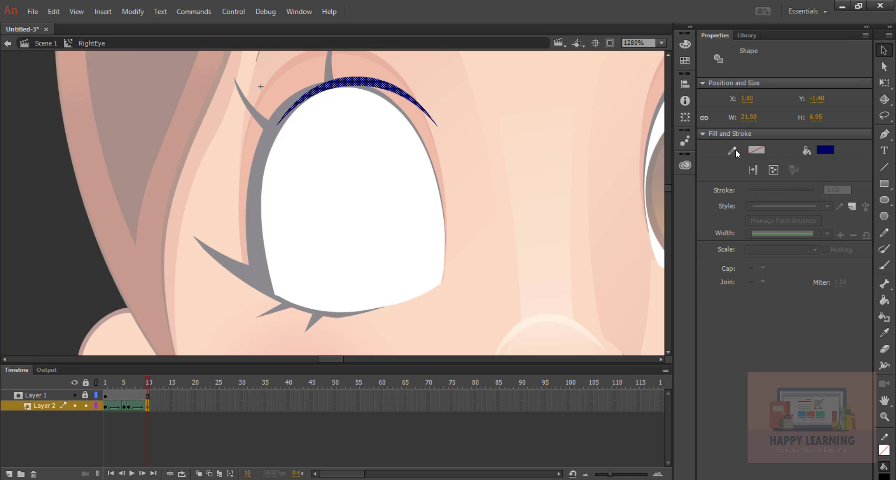
click(827, 150)
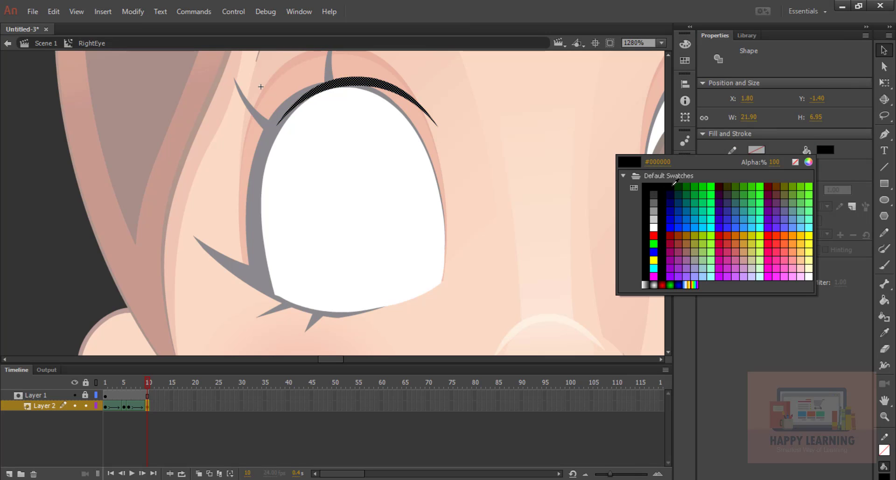
click(651, 186)
click(93, 382)
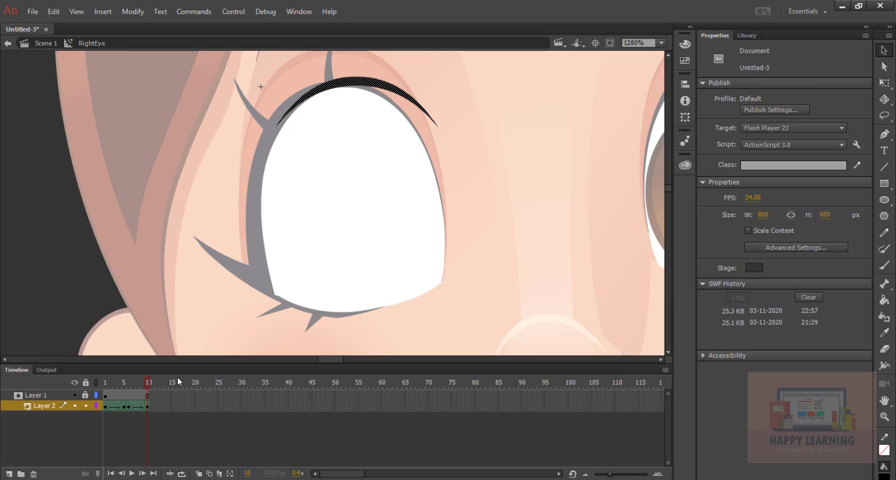
key(shift+comma)
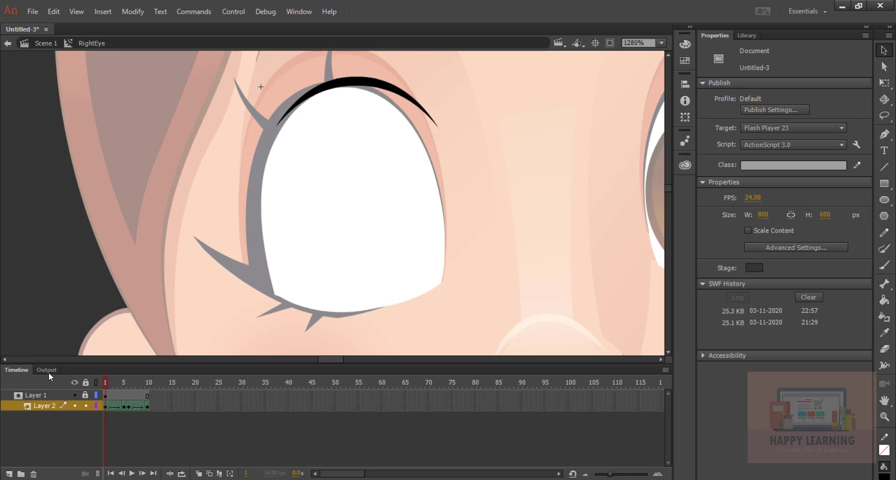
- Return to Scene 1, unlock the Left layer and open the Left Eye movie clip for editing
click(34, 48)
click(598, 208)
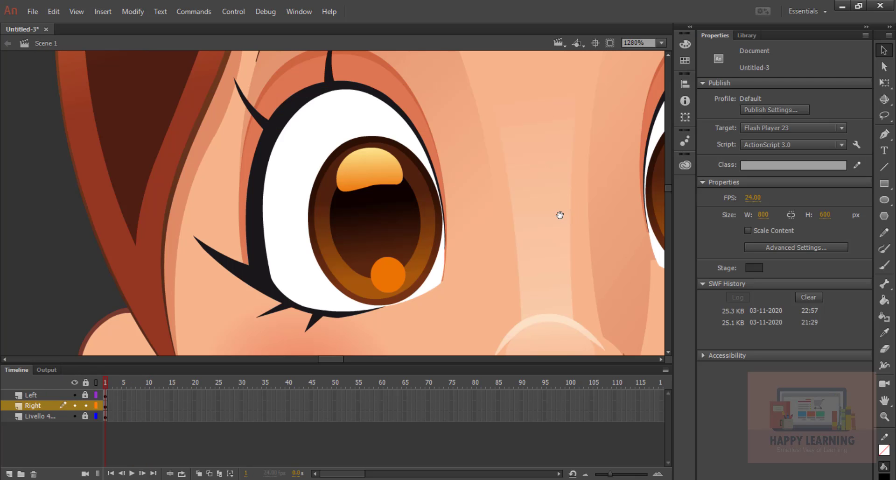
drag(560, 214, 202, 193)
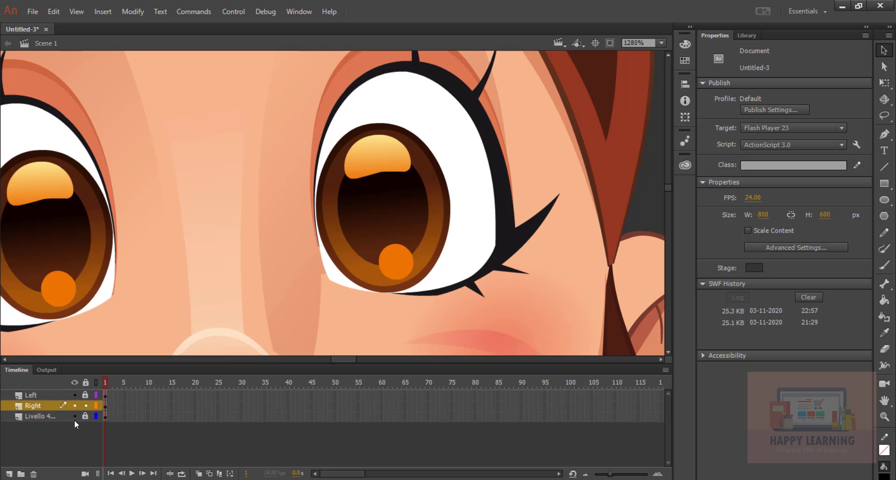
click(396, 111)
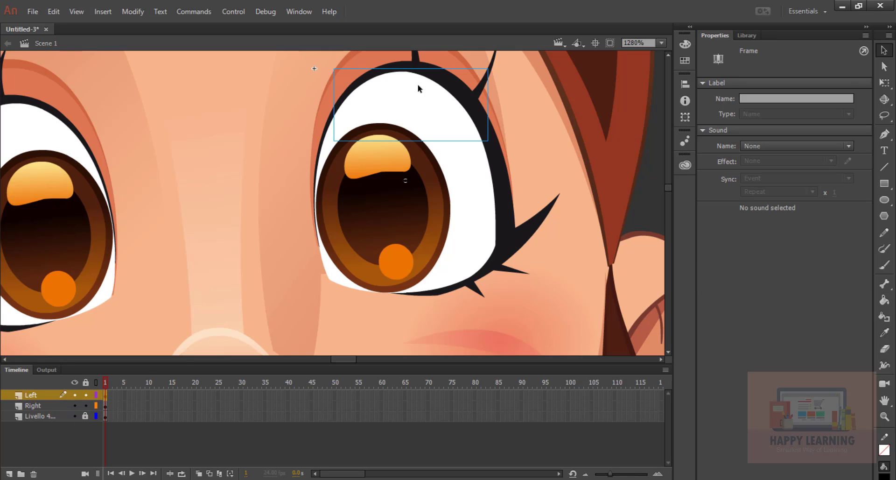
double_click(435, 84)
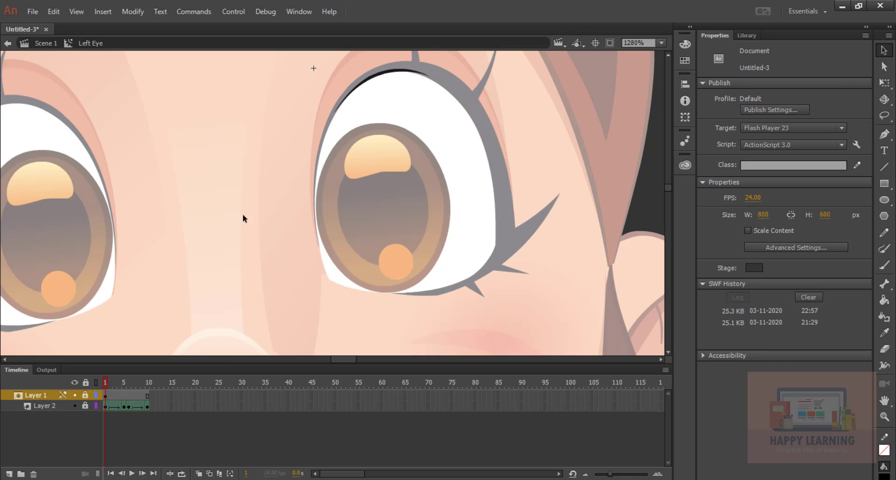
- Unlock Layer 2 and fill the eyelid crescent at frame 1 with black
click(107, 406)
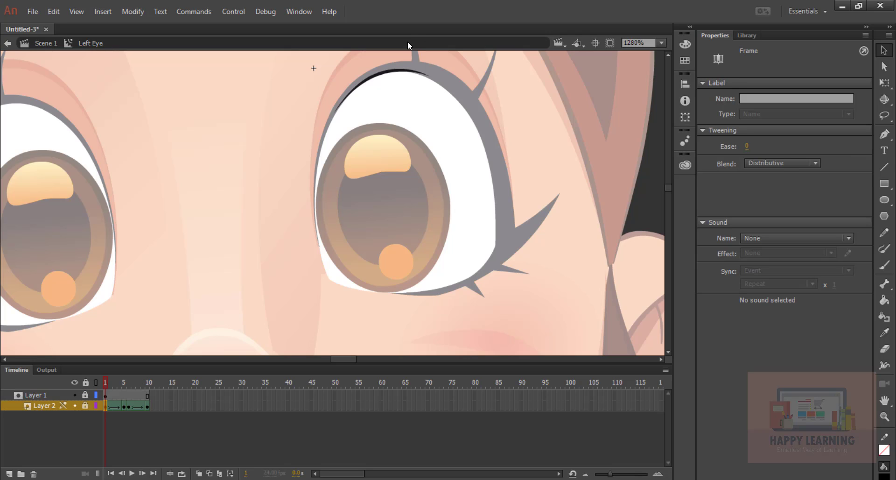
click(389, 75)
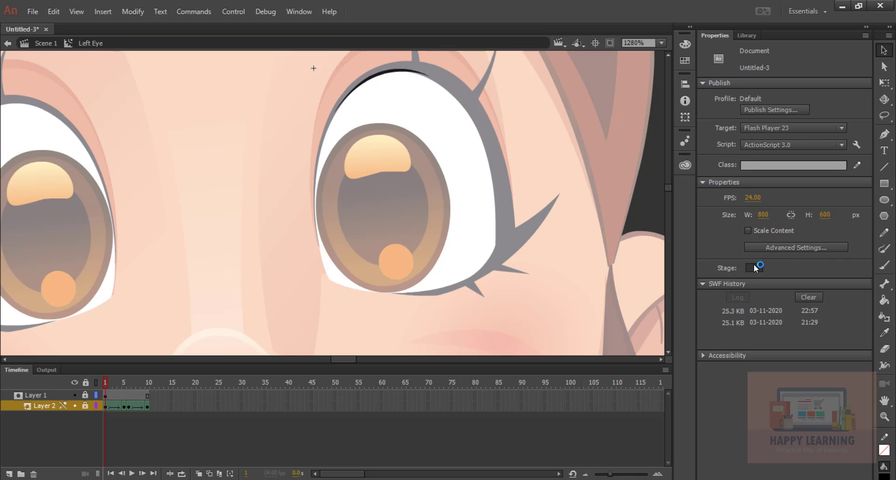
scroll(407, 115, up, 2)
scroll(462, 186, up, 3)
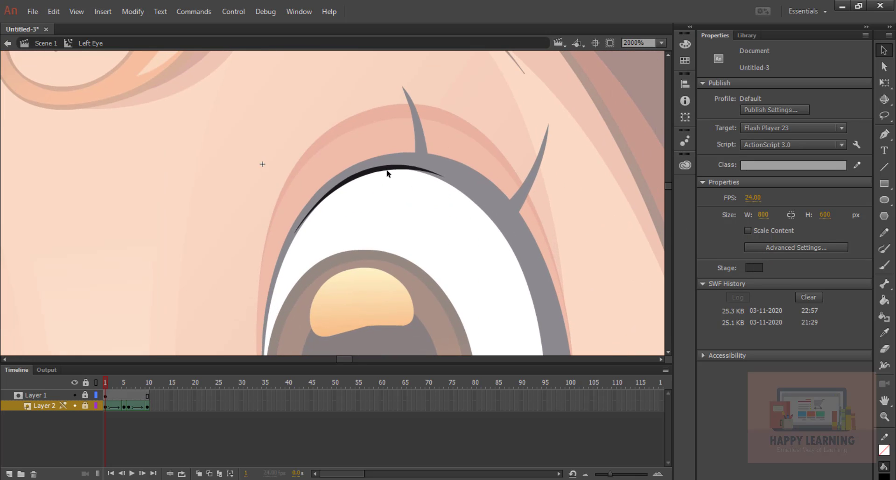
click(85, 405)
click(447, 177)
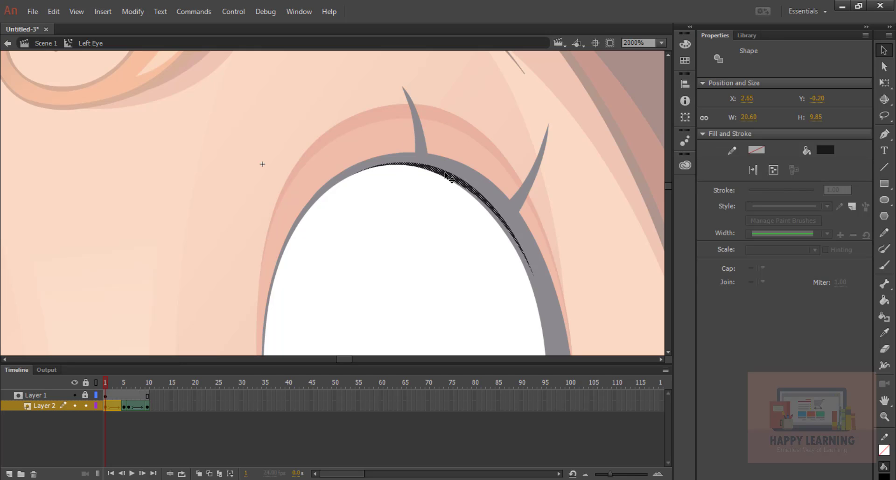
click(825, 151)
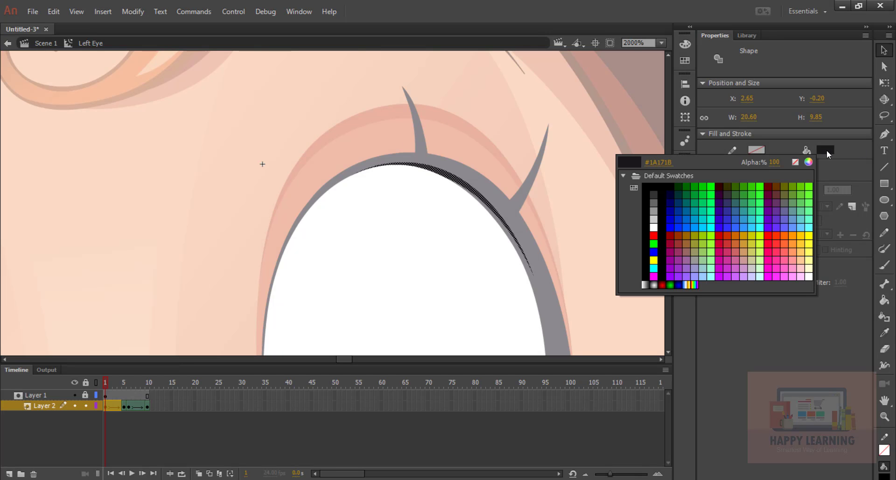
click(660, 187)
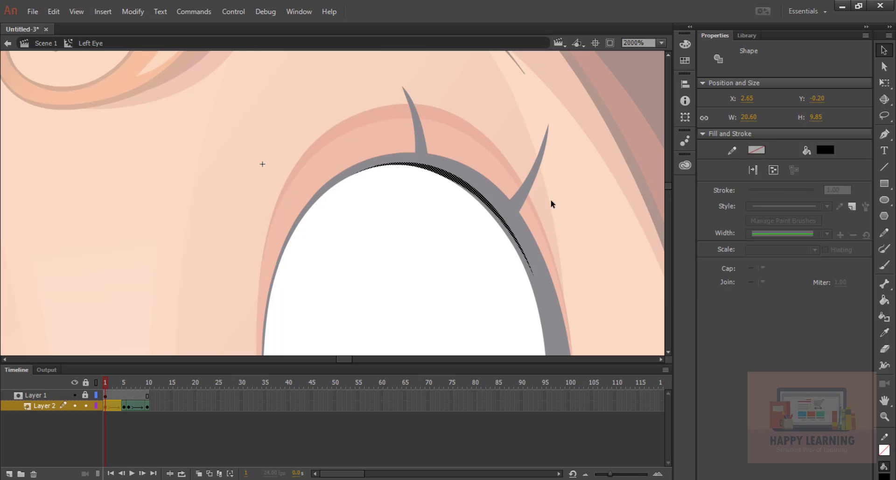
- Change the fill of the closed eyelid oval at frame 5 of Layer 2 to black
click(124, 406)
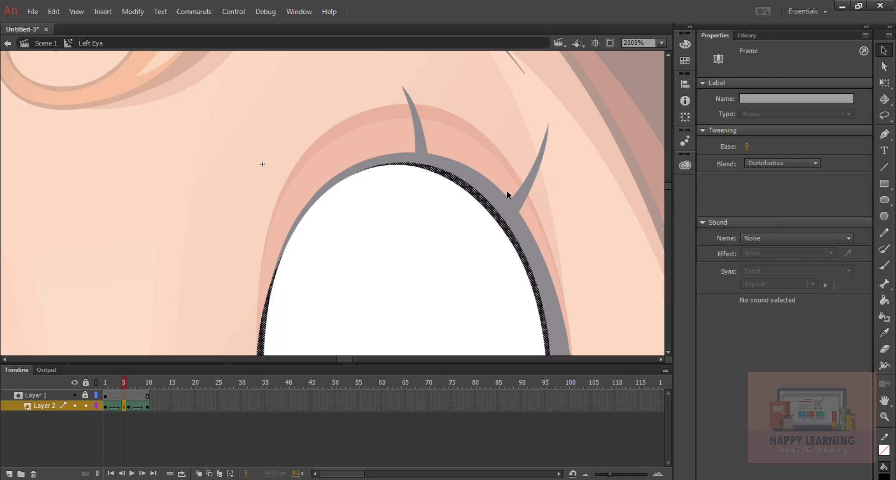
click(484, 200)
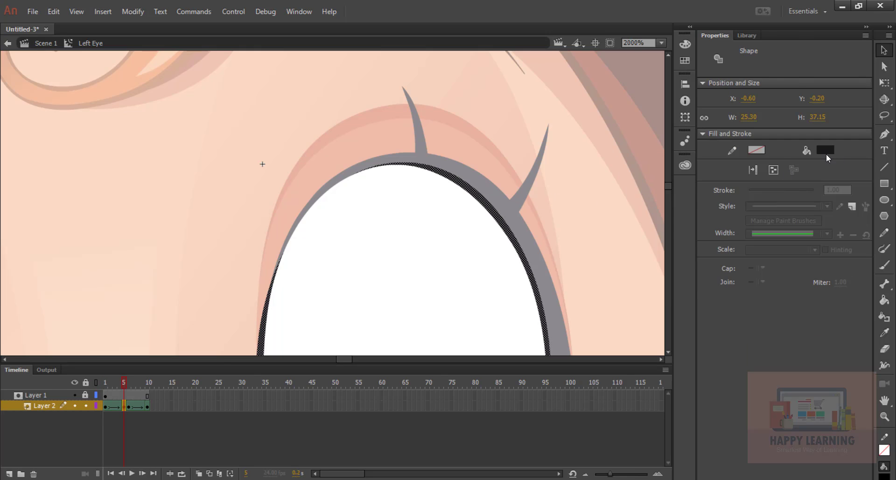
click(825, 149)
click(659, 183)
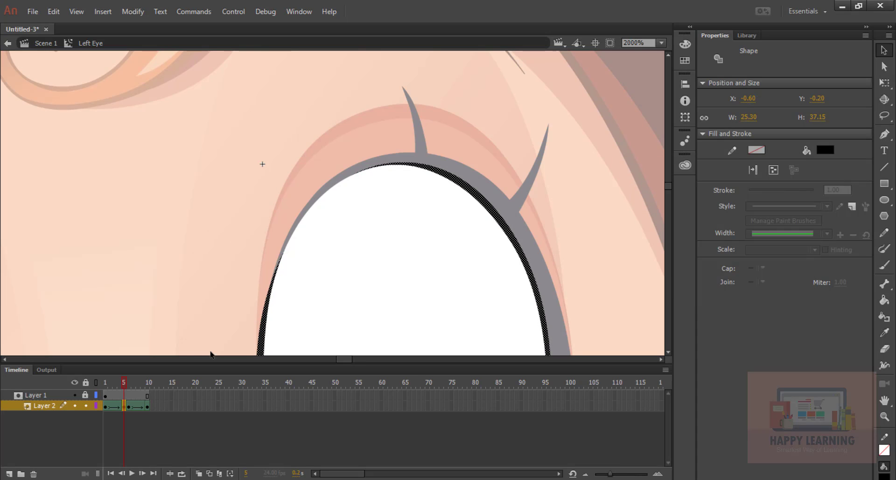
- Fill the eyelid oval at frame 6 of Layer 2 with black
click(129, 407)
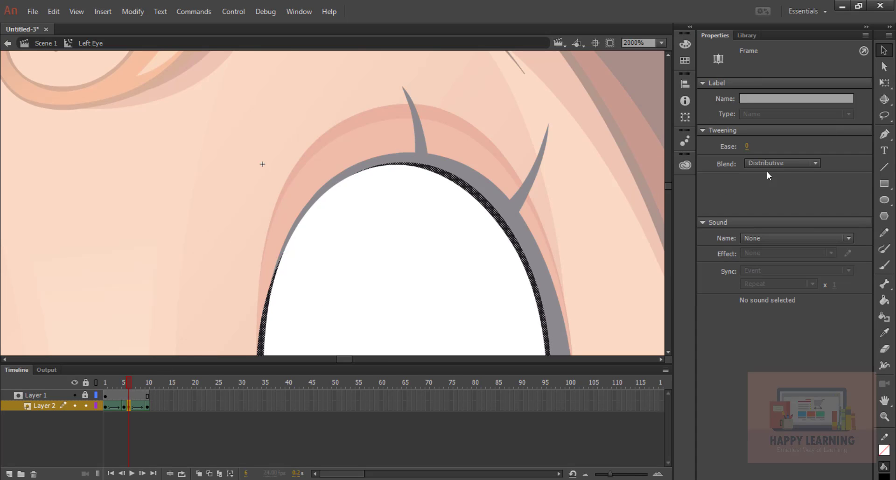
click(481, 198)
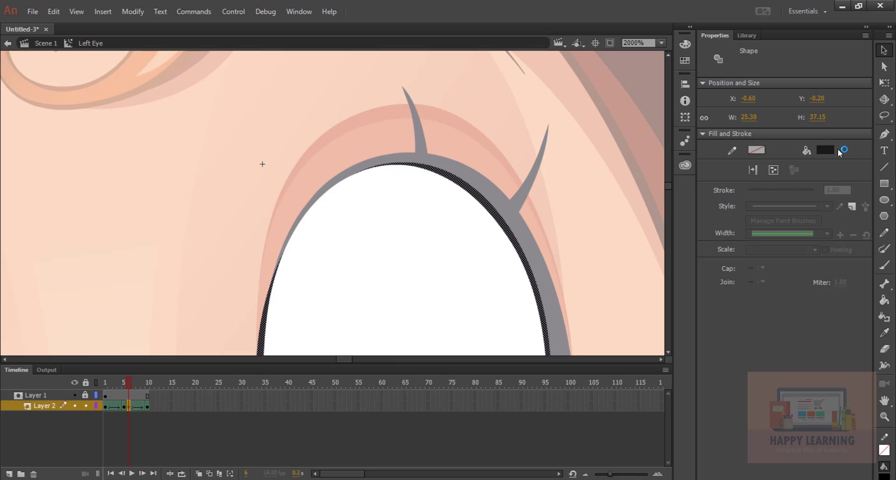
click(824, 149)
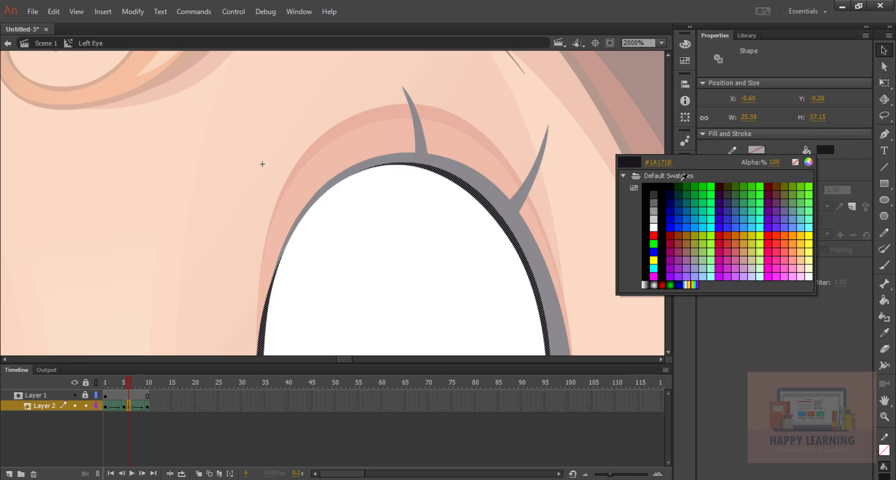
click(654, 185)
- Fill the eyelid crescent at frame 10 of Layer 2 with black and lock the layer again
click(149, 406)
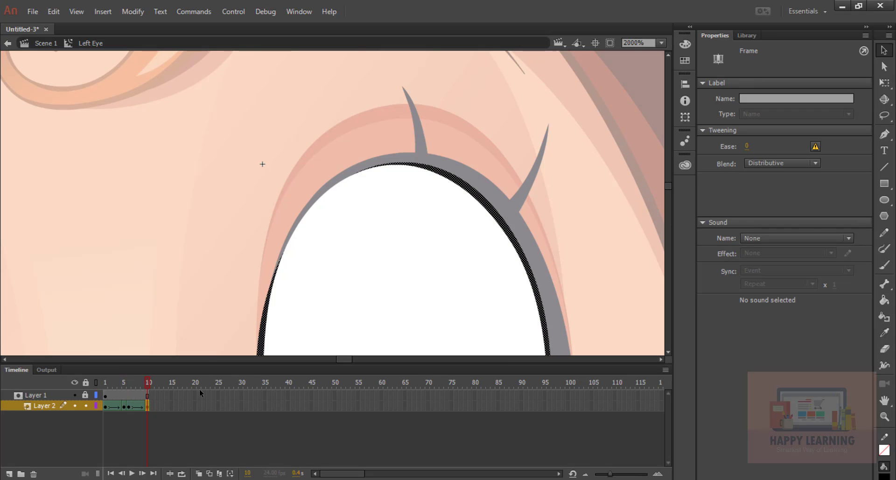
click(473, 188)
click(824, 149)
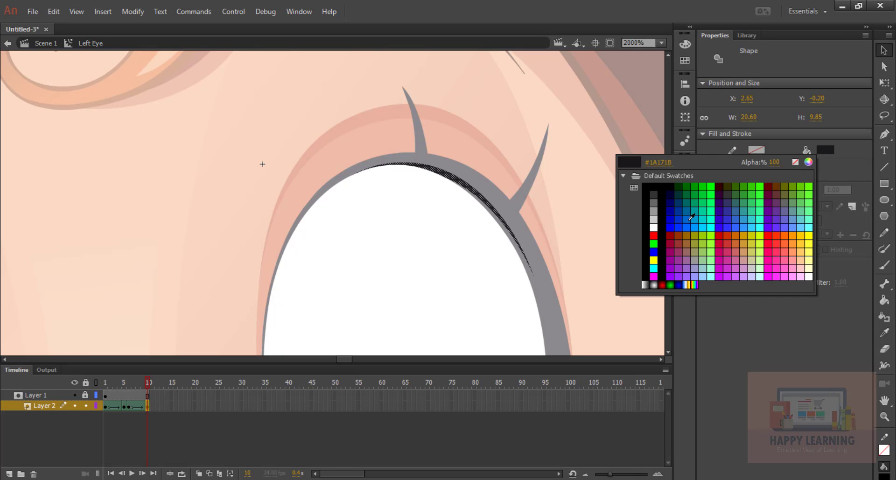
click(655, 184)
click(85, 405)
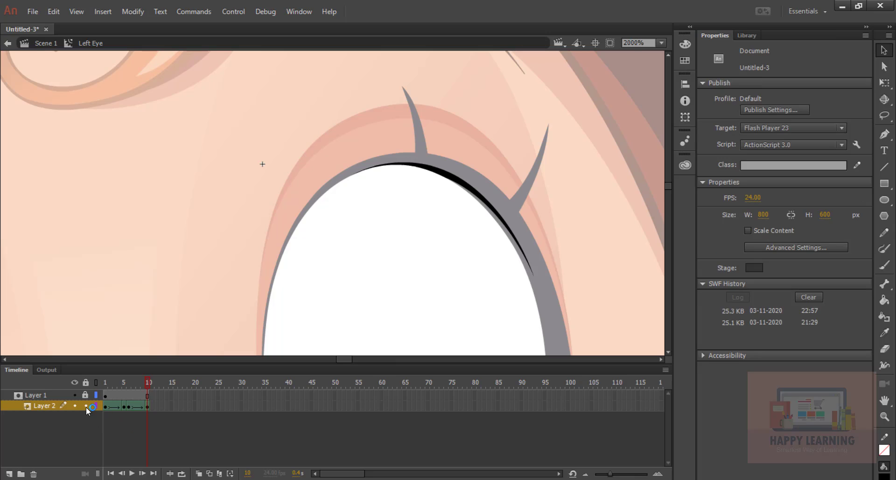
- Return to Scene 1, test the movie to check both eyes blinking, and close the preview
key(Return)
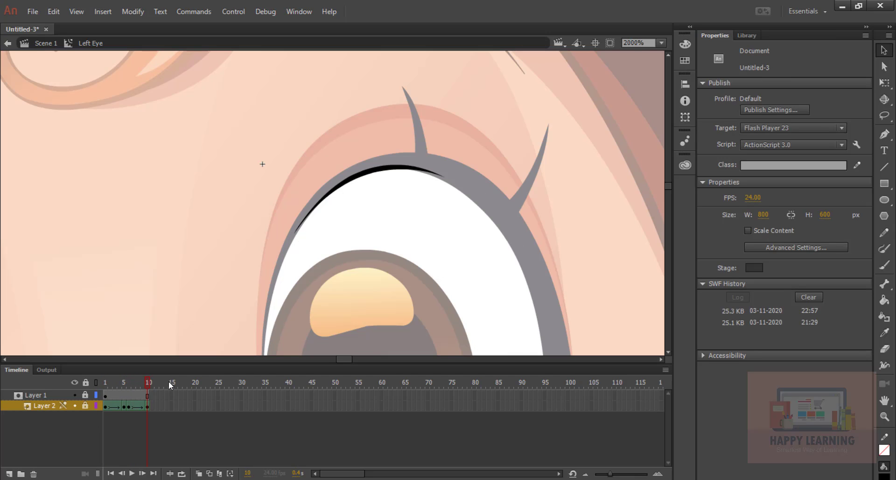
click(8, 44)
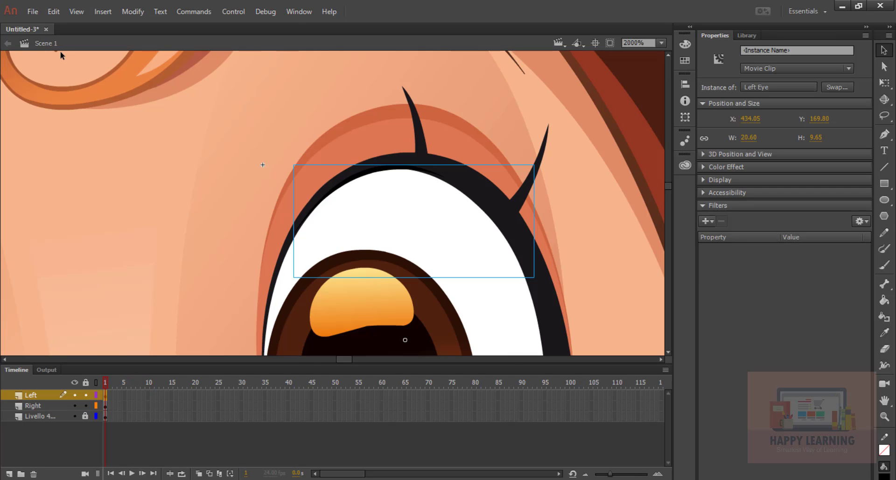
scroll(231, 165, down, 5)
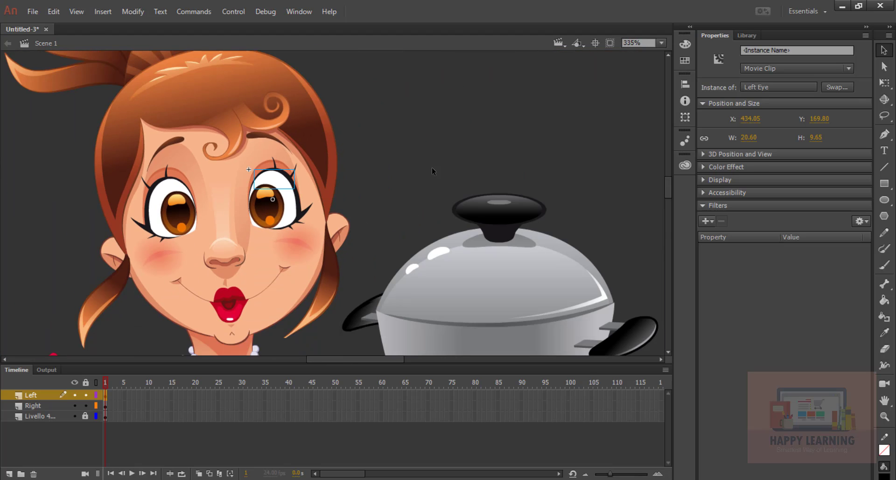
scroll(432, 167, down, 3)
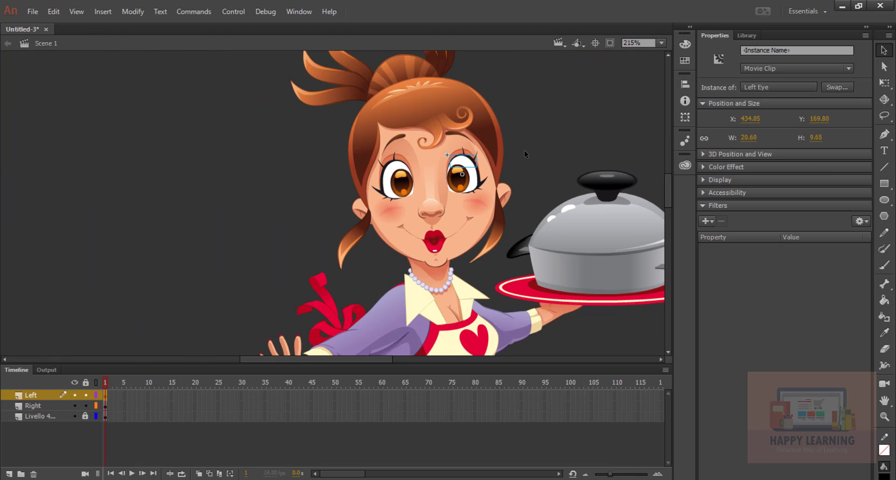
key(ctrl+Return)
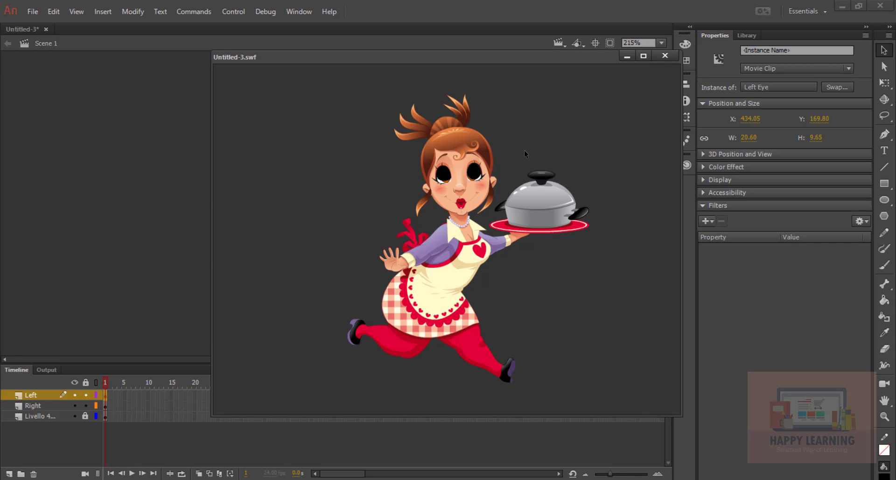
click(665, 55)
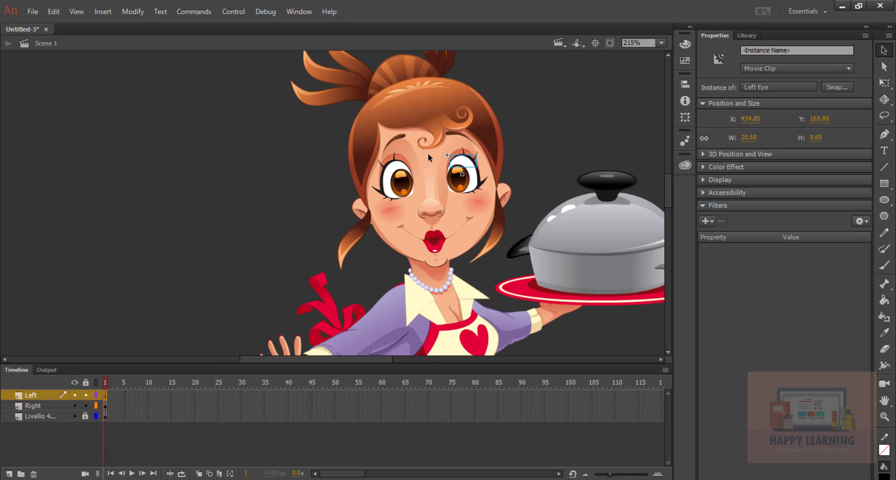
- Open the Left Eye movie clip for editing and scrub through its blink frames
scroll(479, 206, up, 3)
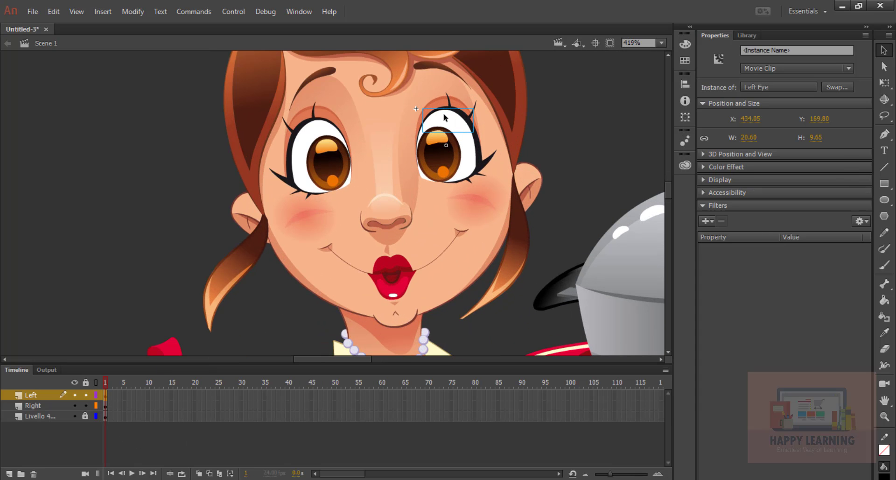
click(464, 116)
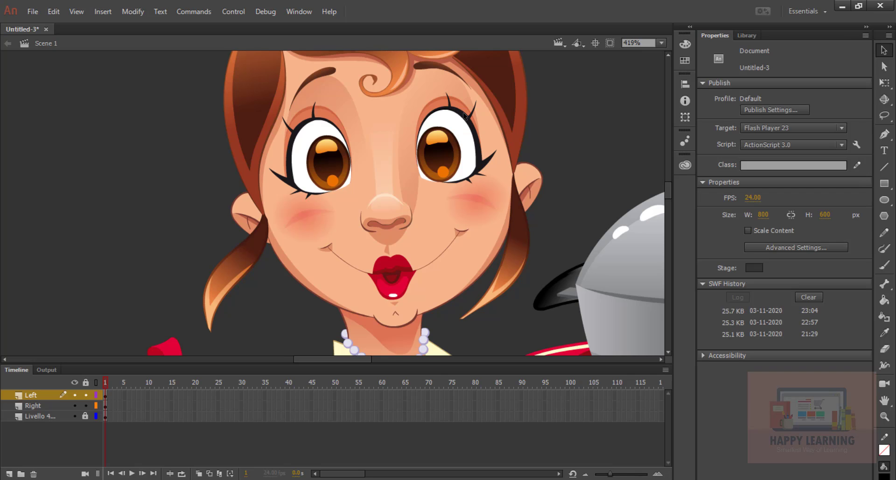
click(457, 114)
click(446, 125)
click(446, 113)
double_click(446, 114)
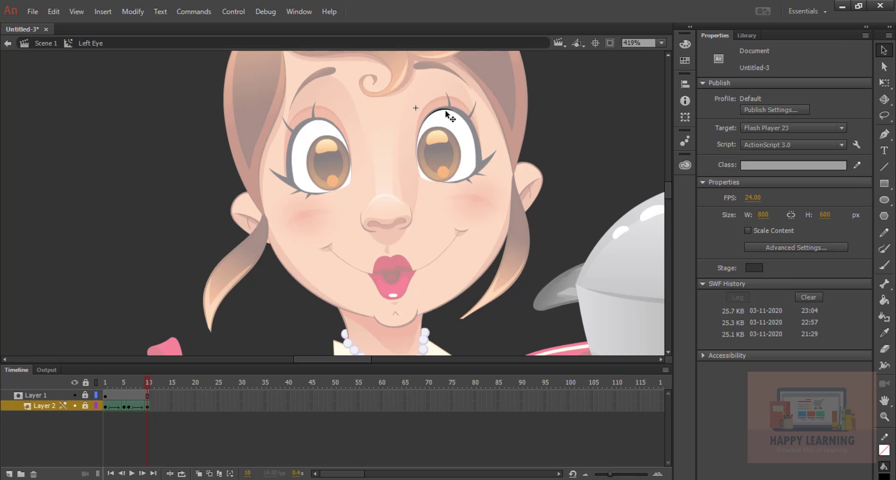
drag(110, 381, 100, 386)
mouse_move(150, 382)
mouse_down()
mouse_move(99, 382)
mouse_move(153, 386)
mouse_up()
click(218, 394)
- Speed up the blink by removing one frame from the closing tween and one from the reopening tween on both layers
click(113, 383)
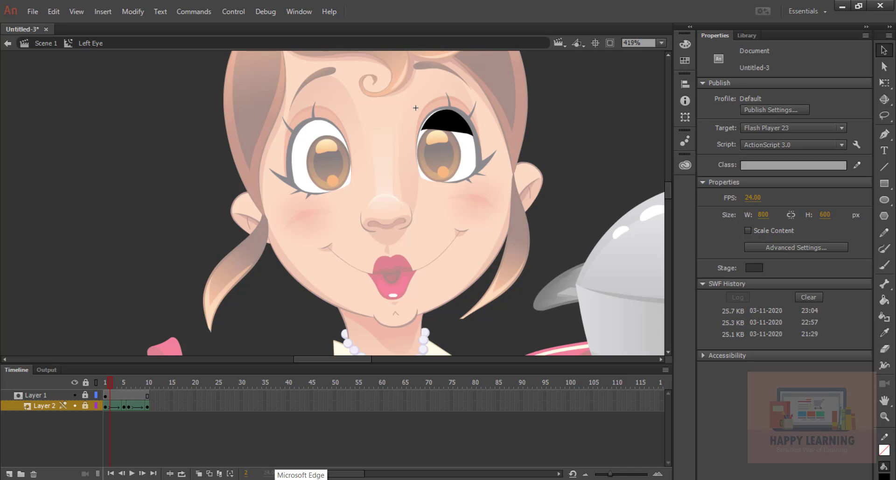
key(shift+F5)
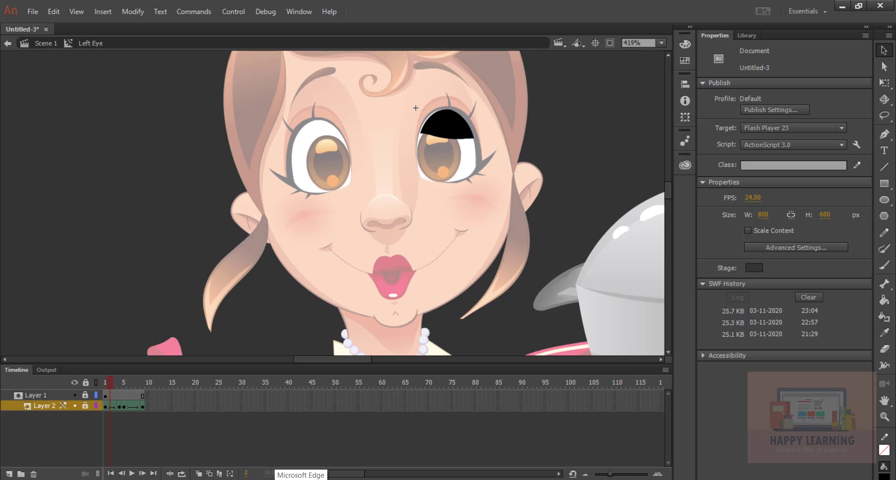
click(130, 383)
key(shift+F5)
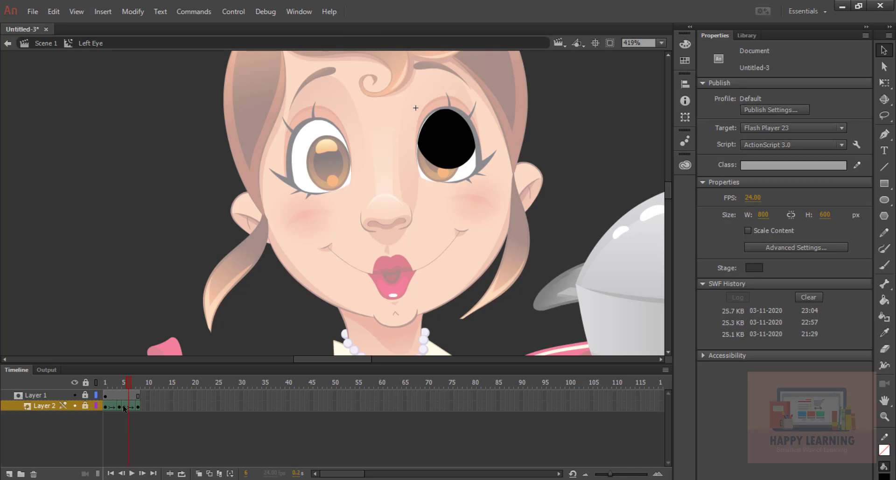
key(F6)
- Extend Layer 1 and Layer 2 to frame 30 by inserting frames
click(218, 406)
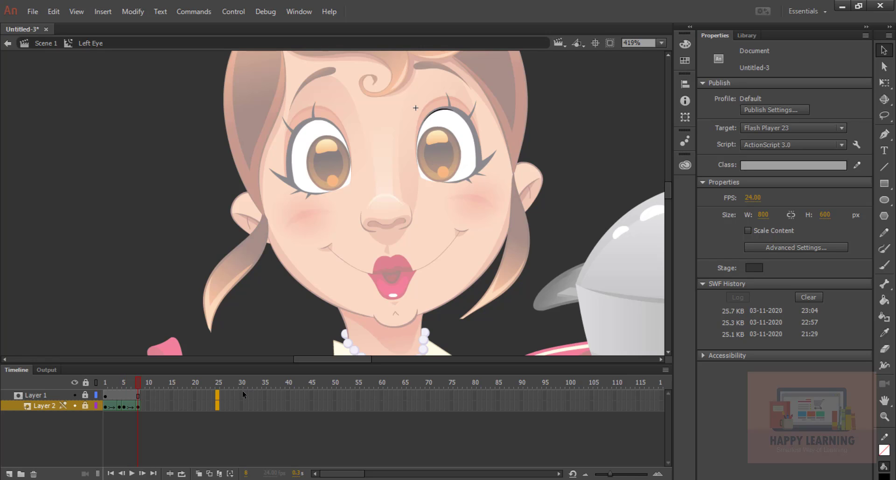
right_click(242, 407)
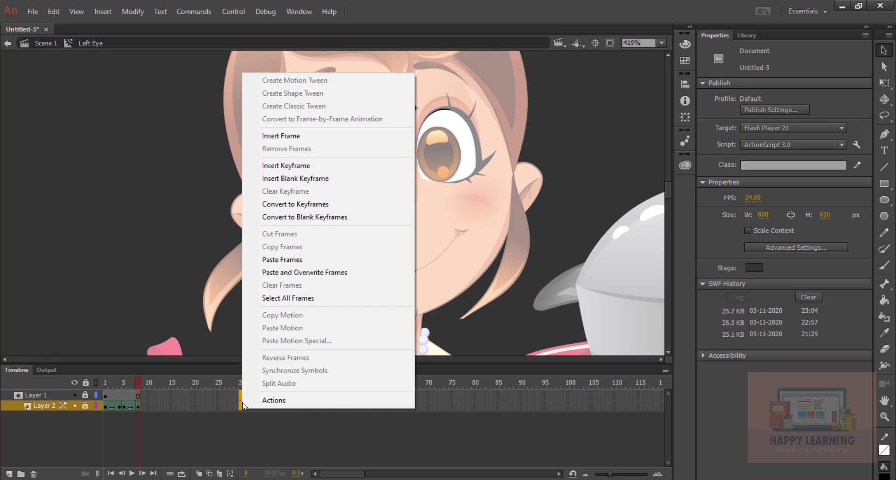
click(288, 137)
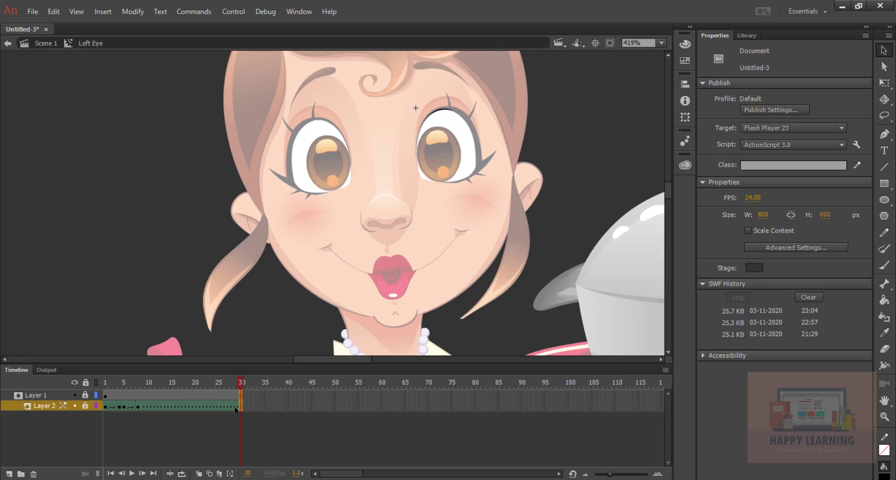
- Remove the shape tween from the extended open-eye frames of Layer 2 and scrub through the timeline to check the blink
click(175, 407)
right_click(197, 407)
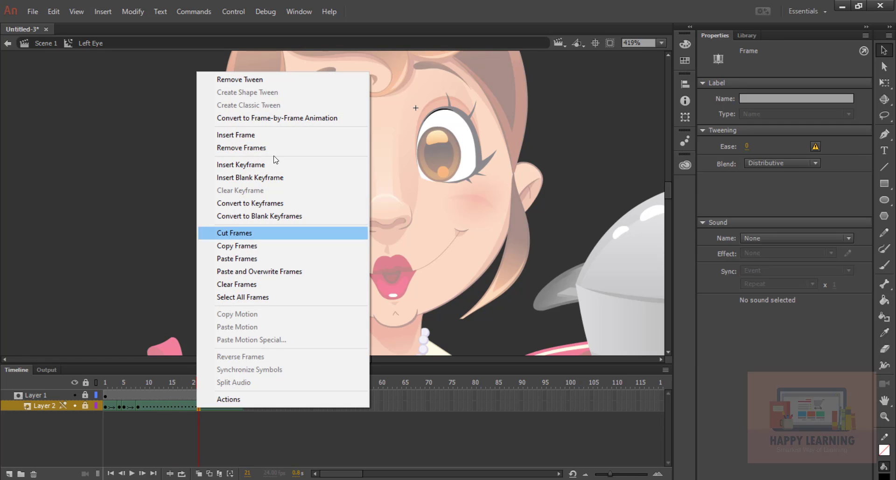
click(255, 78)
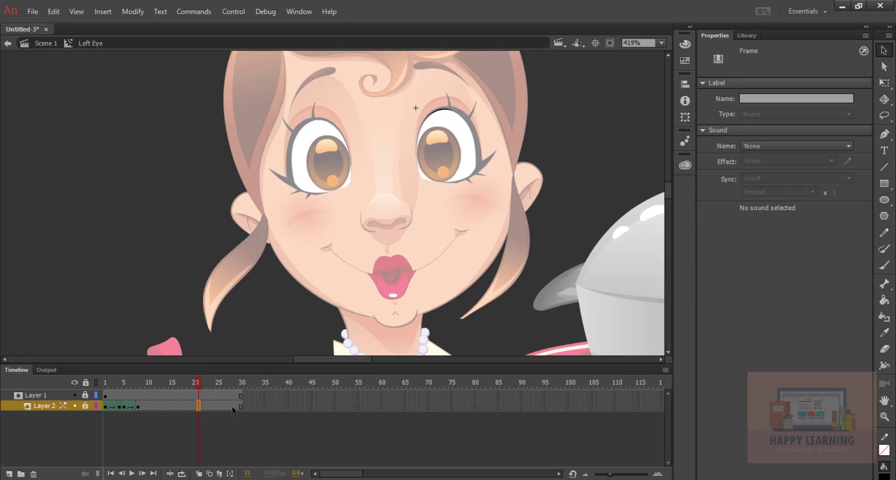
drag(130, 389, 164, 379)
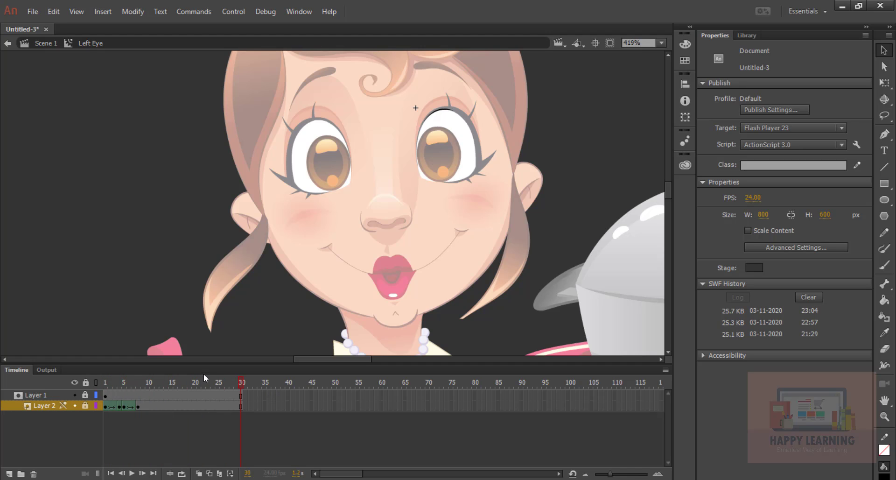
drag(105, 381, 220, 385)
- Open the RightEye movie clip and remove one frame from its closing tween and one from its reopening tween on both layers
click(46, 43)
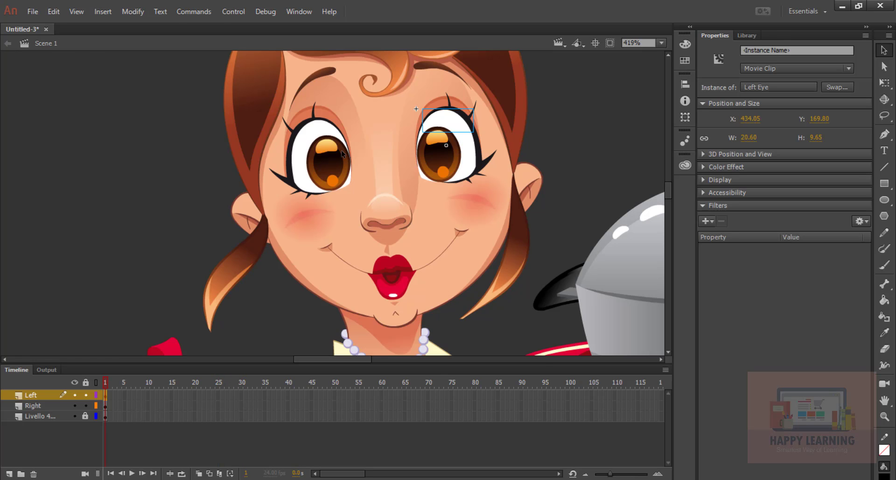
click(304, 135)
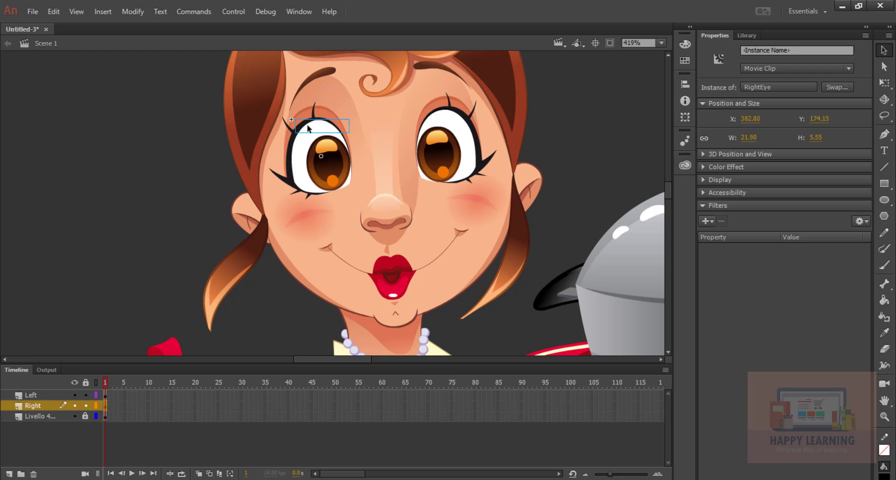
double_click(308, 128)
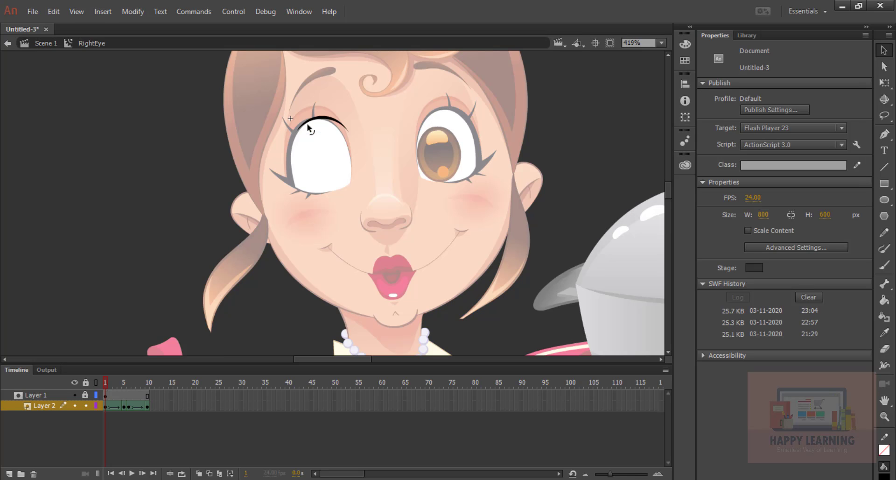
click(114, 382)
key(shift+F5)
click(133, 382)
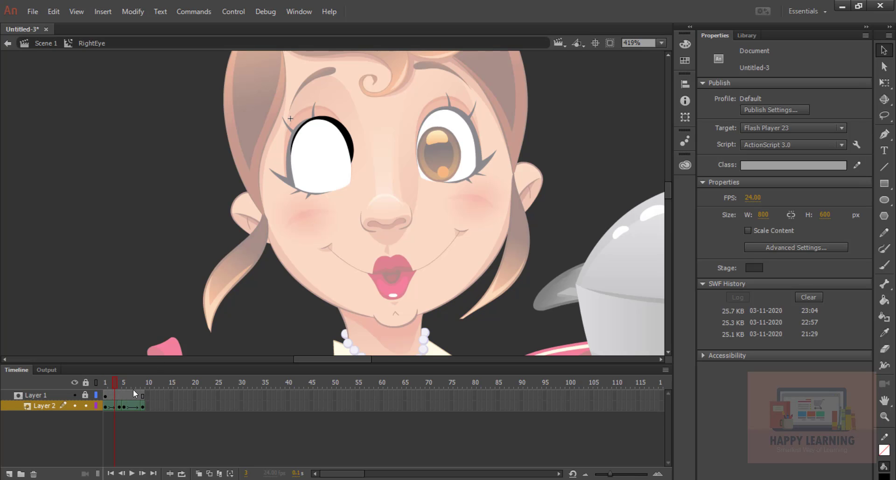
key(shift+F5)
- Extend both RightEye layers to frame 30 and remove the shape tween from the extended open-eye frames of Layer 2
drag(243, 392, 247, 408)
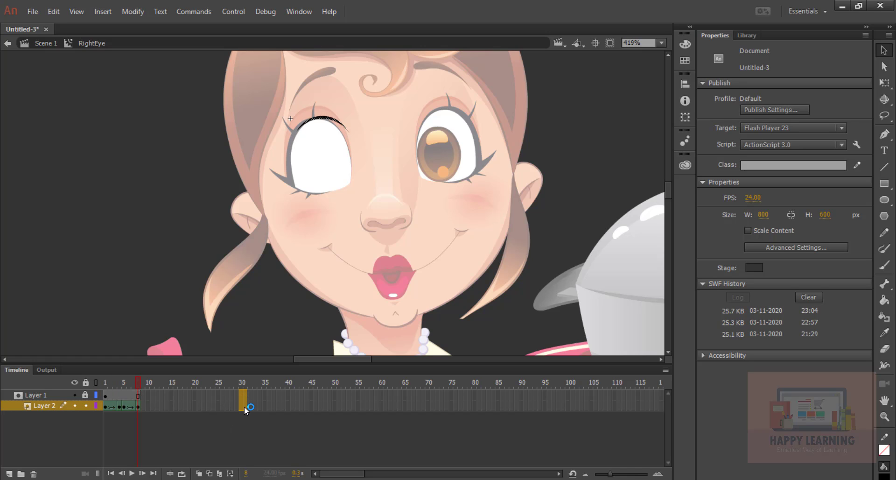
right_click(241, 407)
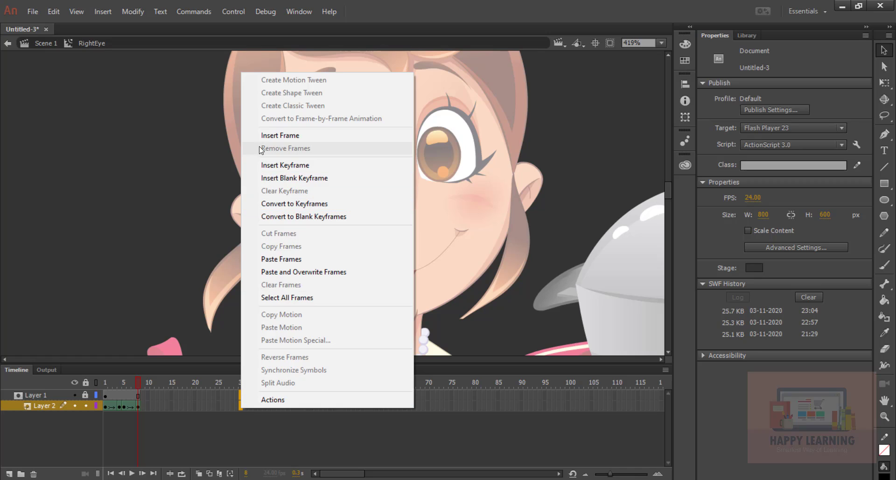
click(275, 135)
click(175, 404)
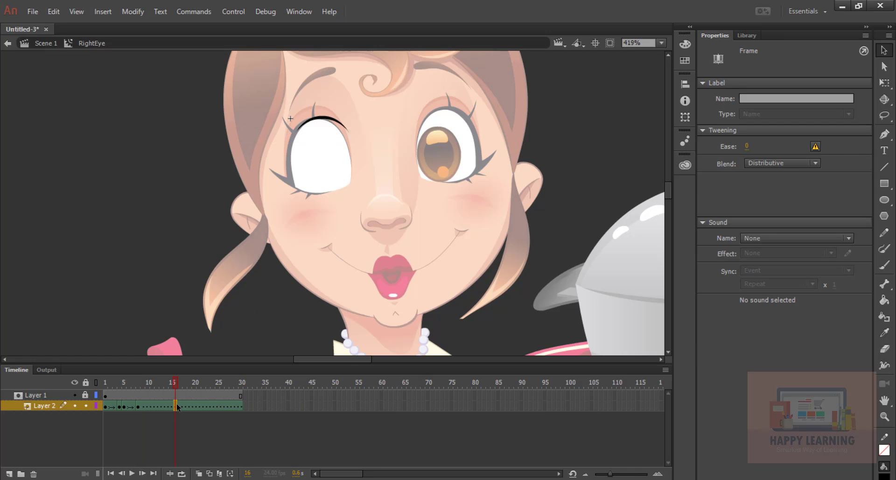
right_click(176, 405)
click(227, 76)
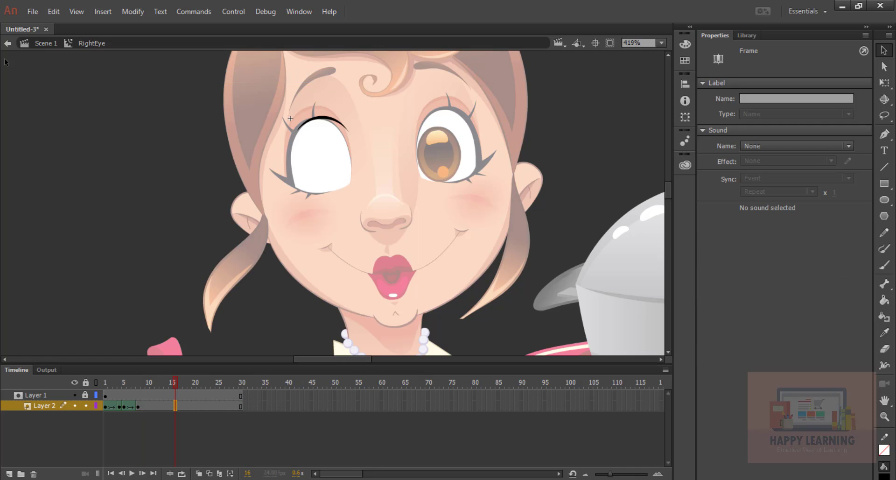
- Return to Scene 1, test the movie to check the blink timing of both eyes, and close the preview
click(45, 43)
click(97, 151)
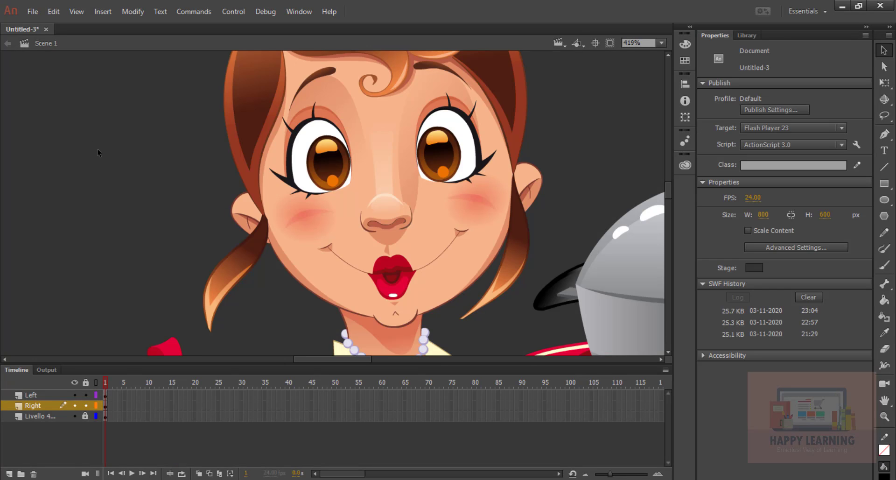
key(ctrl+Return)
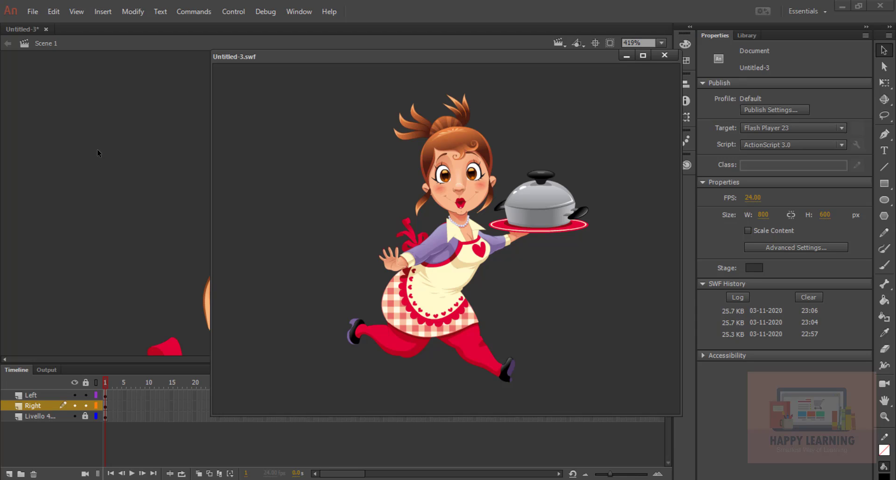
click(665, 56)
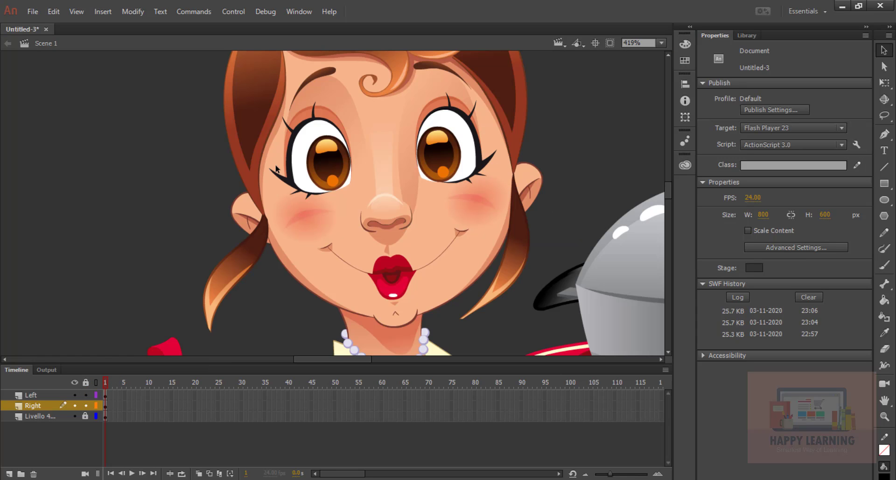
- Speed up the RightEye clip's blink by removing one more frame from both its closing and reopening tweens on both layers
click(308, 126)
double_click(308, 126)
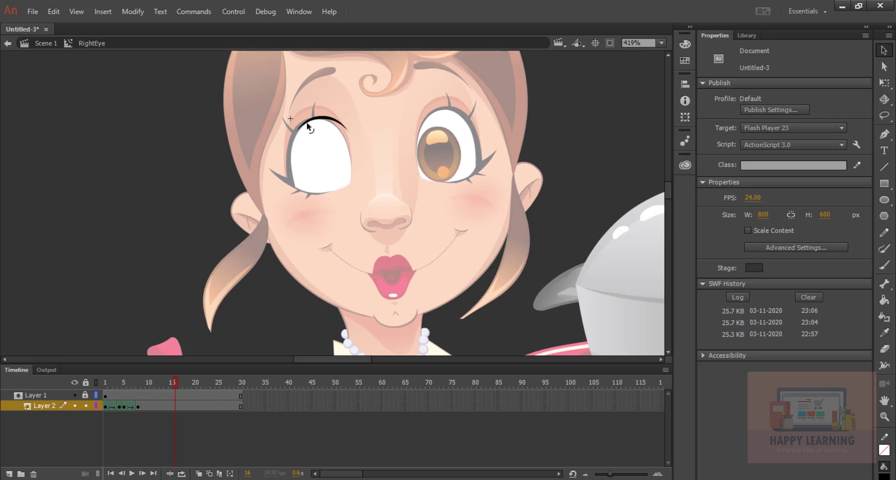
click(112, 383)
key(shift+F5)
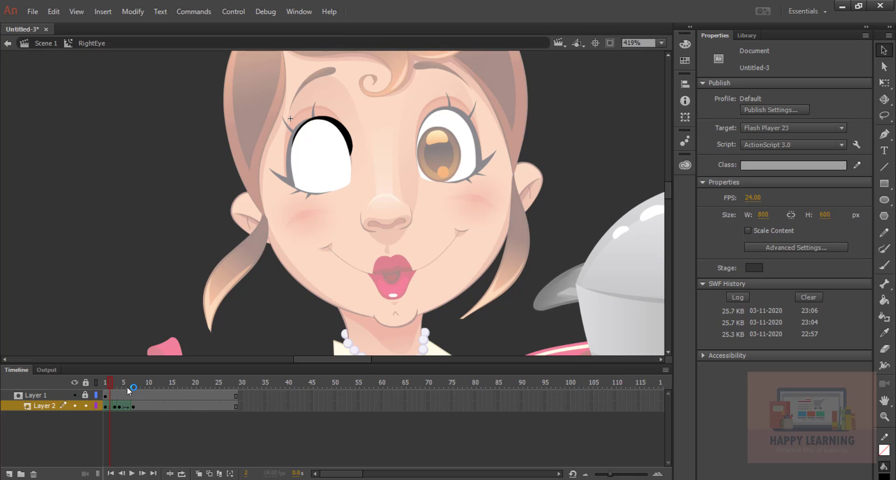
click(125, 384)
key(shift+F5)
- Speed up the Left Eye clip's blink to match by removing one more frame from each of its two tweens on both layers
click(48, 45)
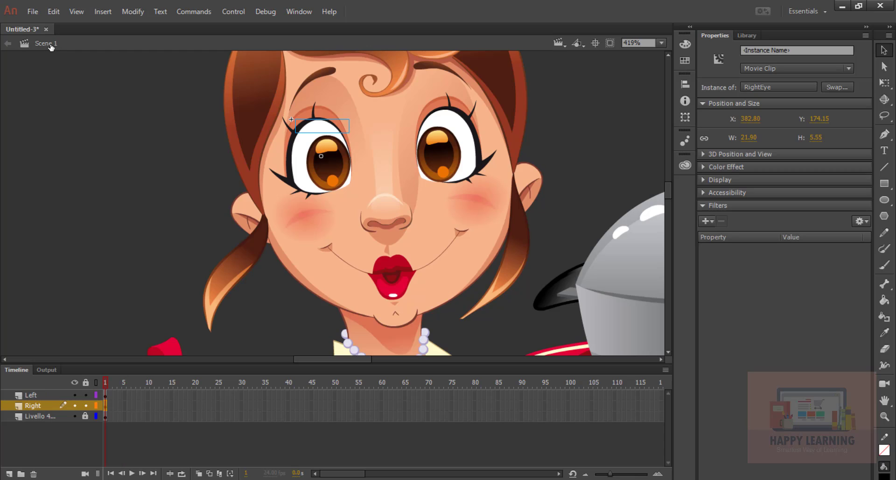
click(461, 117)
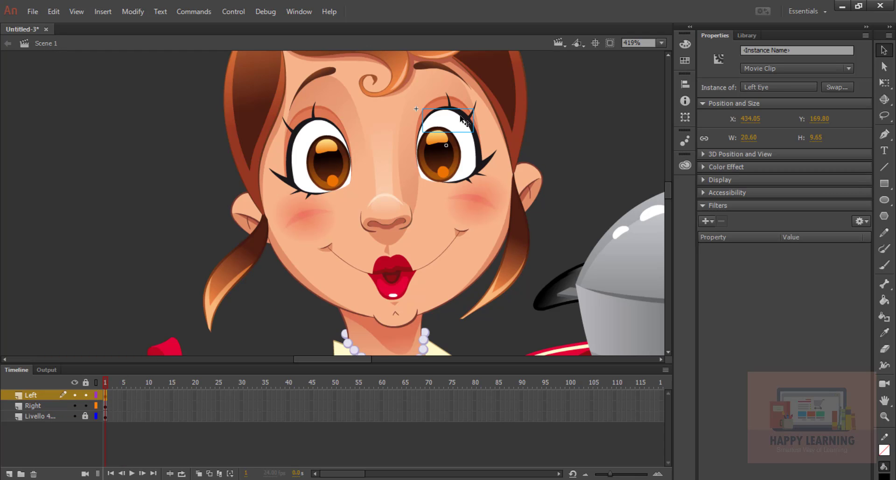
double_click(461, 117)
click(111, 383)
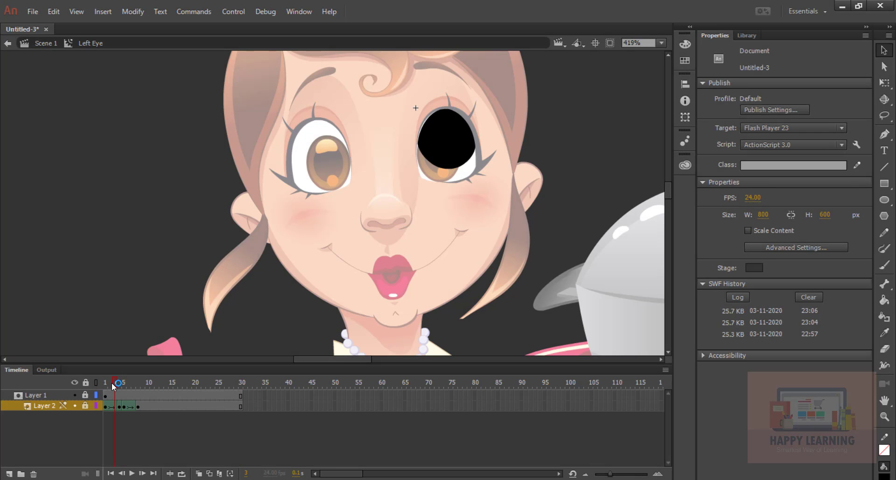
key(shift+F5)
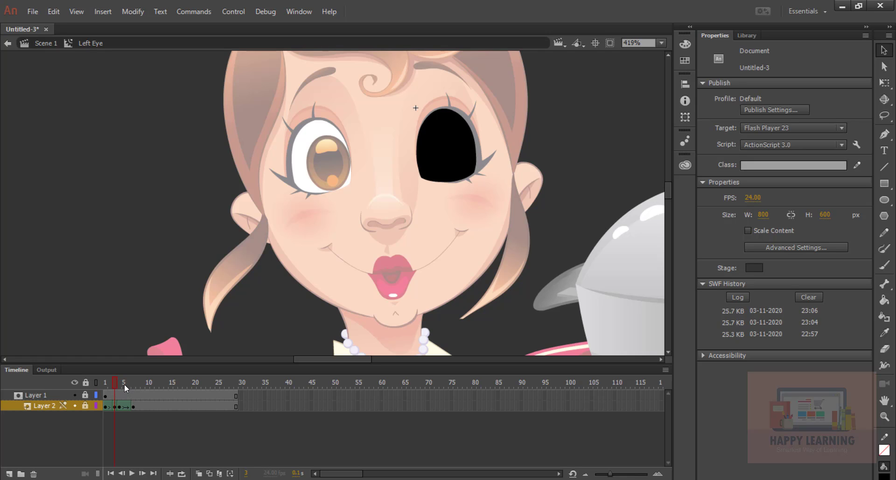
click(125, 383)
key(shift+F5)
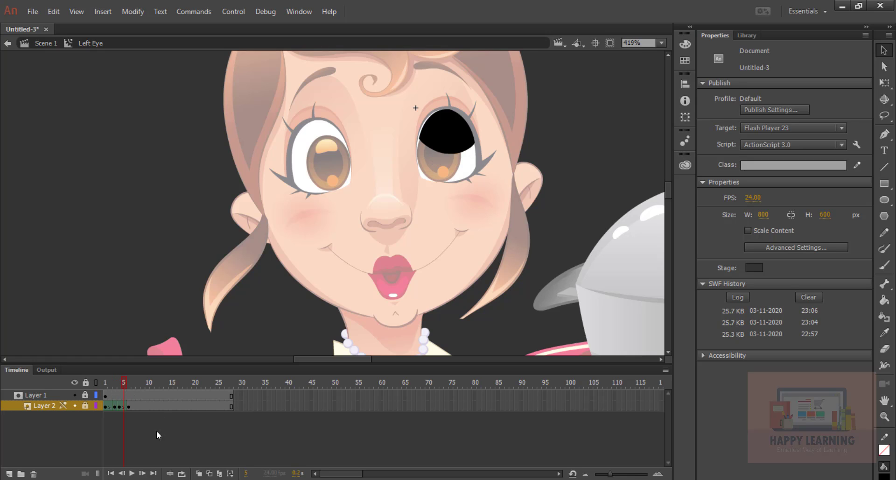
- Return to Scene 1 and test the movie to check the faster blink
click(46, 44)
click(105, 234)
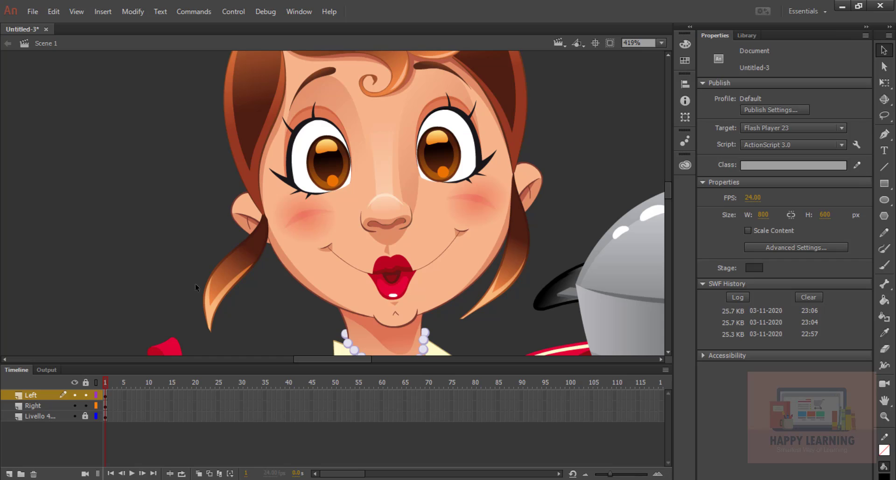
key(ctrl+Return)
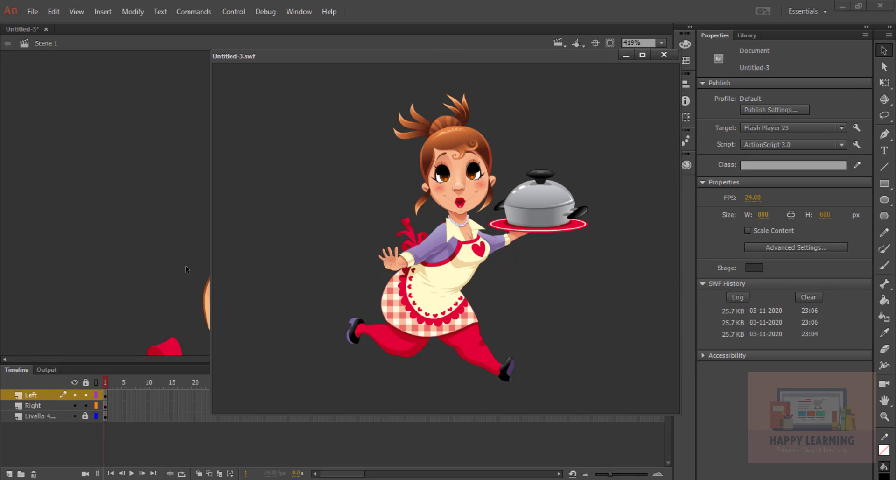